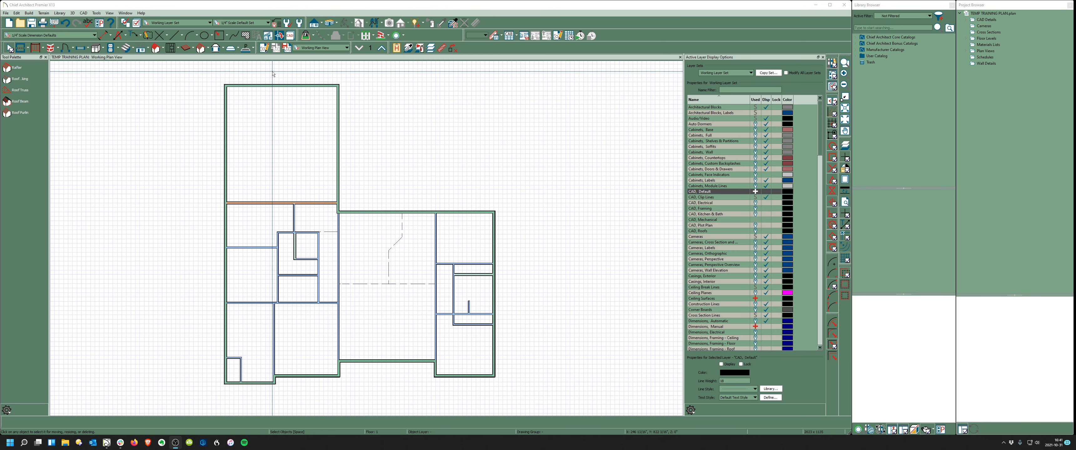
- Edit all nine saved text styles together and set their font to .System San Francisco Text
{"action": "left_click", "coordinate": [300, 23]}
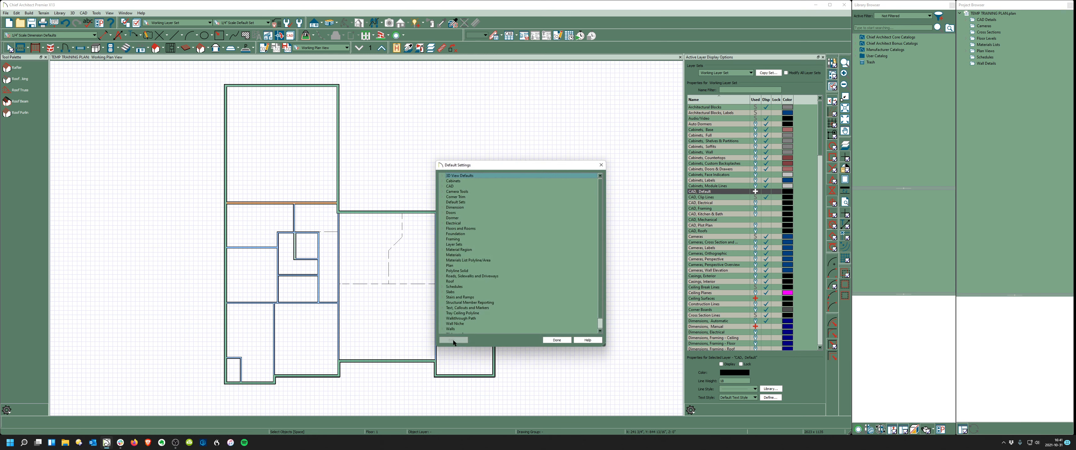
{"action": "left_click", "coordinate": [442, 309]}
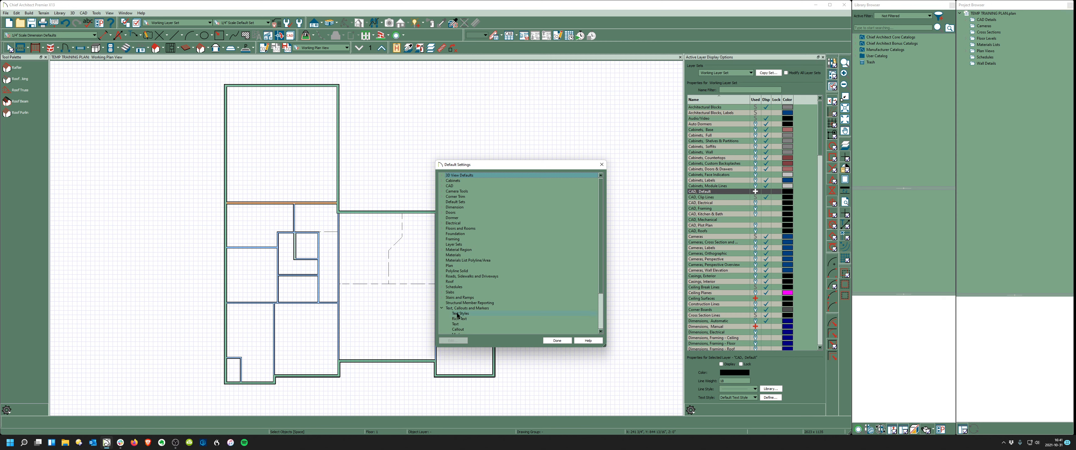
{"action": "double_click", "coordinate": [458, 314]}
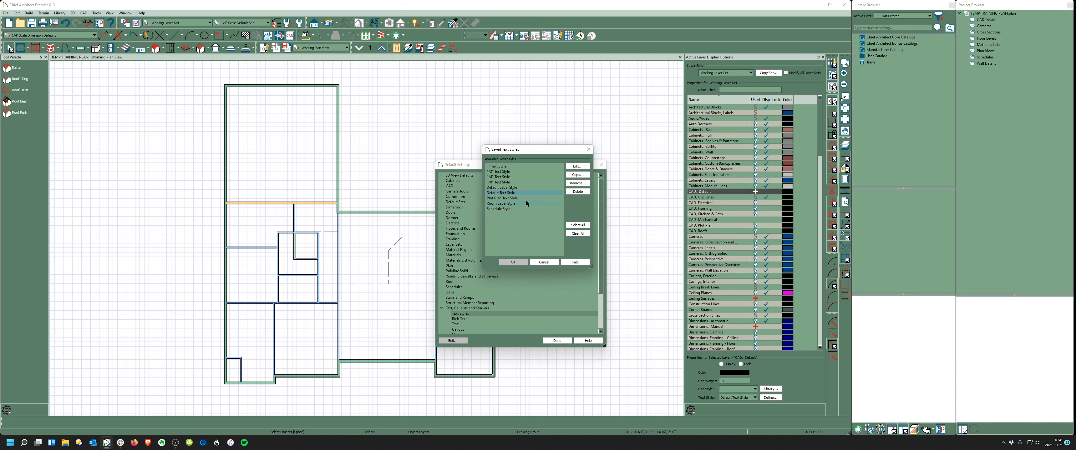
{"action": "key", "text": "ctrl+a"}
{"action": "left_click", "coordinate": [577, 167]}
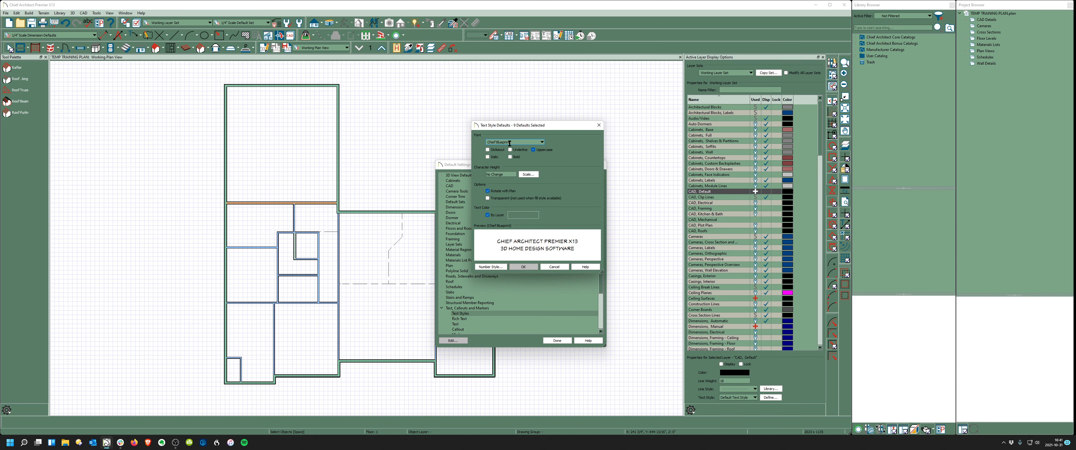
{"action": "left_click_drag", "start_coordinate": [538, 125], "coordinate": [338, 112]}
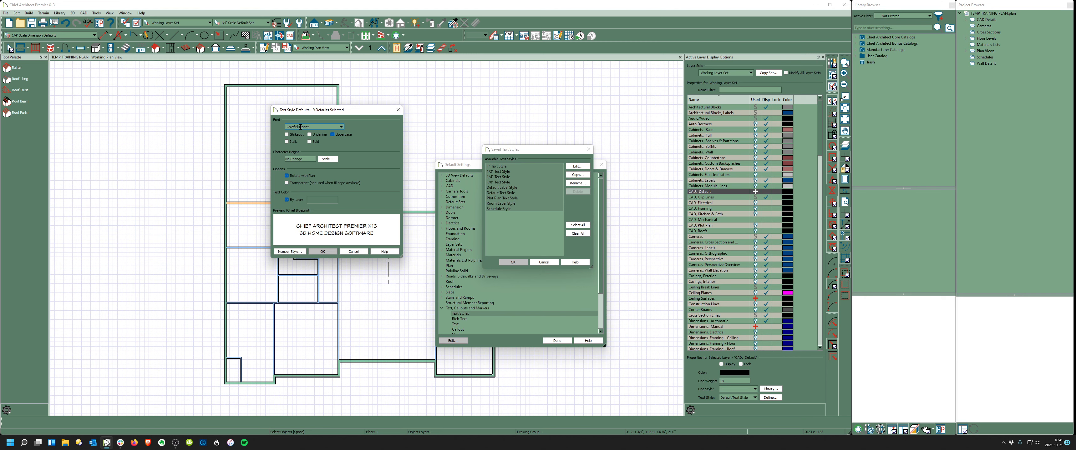
{"action": "left_click", "coordinate": [341, 127]}
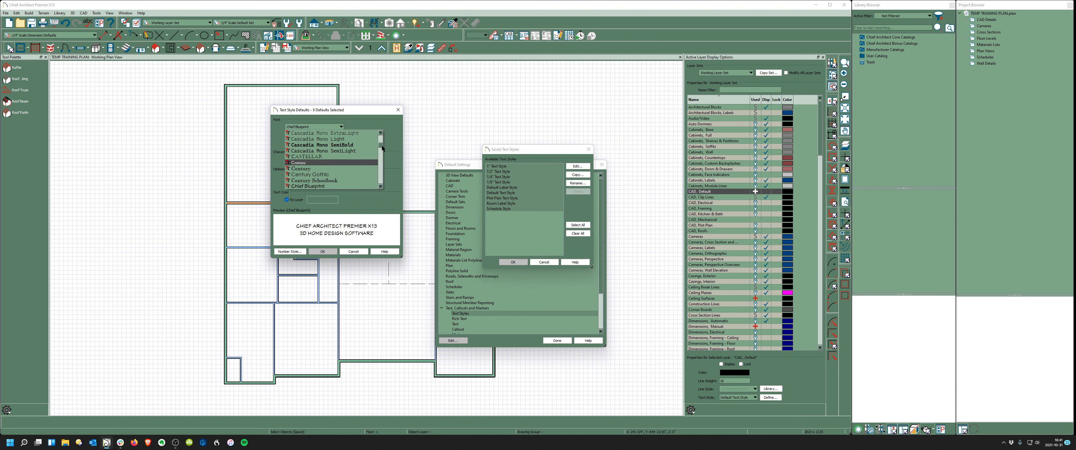
{"action": "left_click_drag", "start_coordinate": [381, 147], "coordinate": [384, 137]}
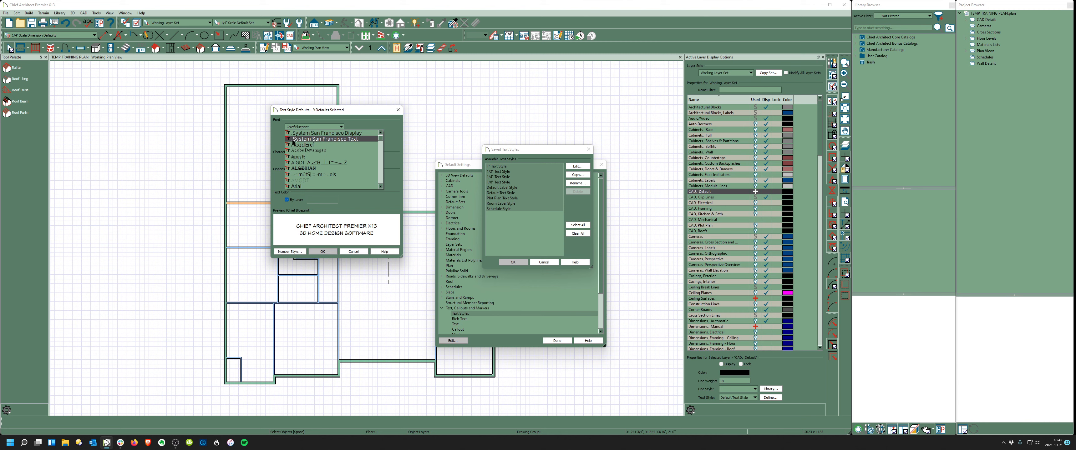
{"action": "left_click", "coordinate": [332, 140]}
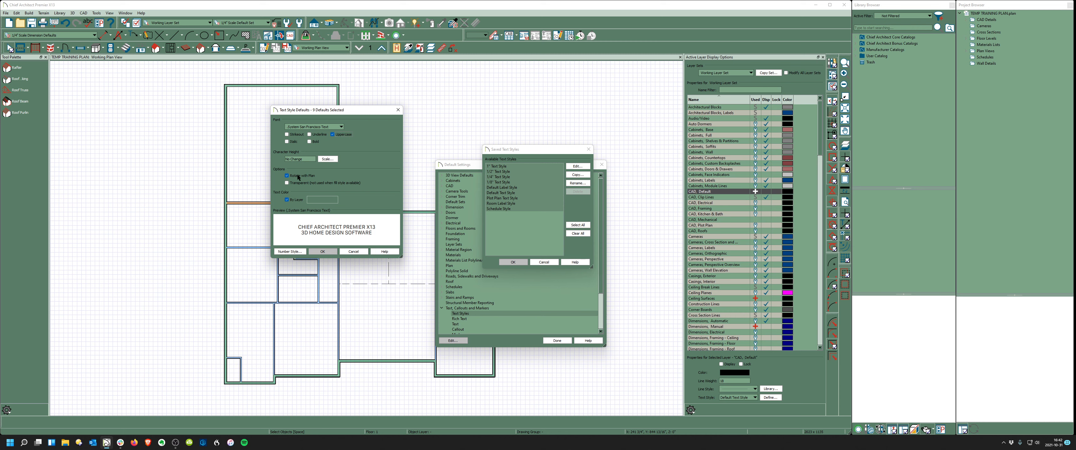
- Turn off By Layer and make the text dark blue at 15% luminance, then apply
{"action": "left_click", "coordinate": [286, 200]}
{"action": "left_click", "coordinate": [323, 201]}
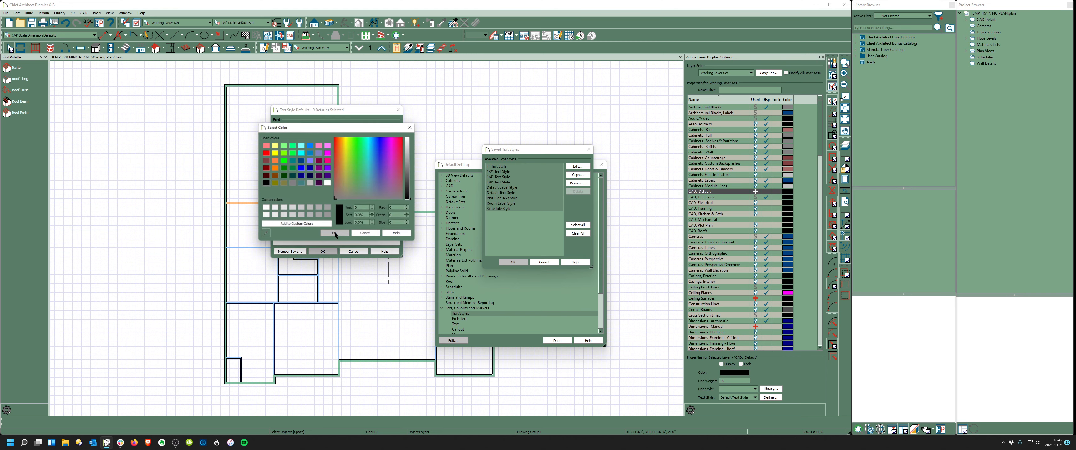
{"action": "left_click", "coordinate": [301, 160]}
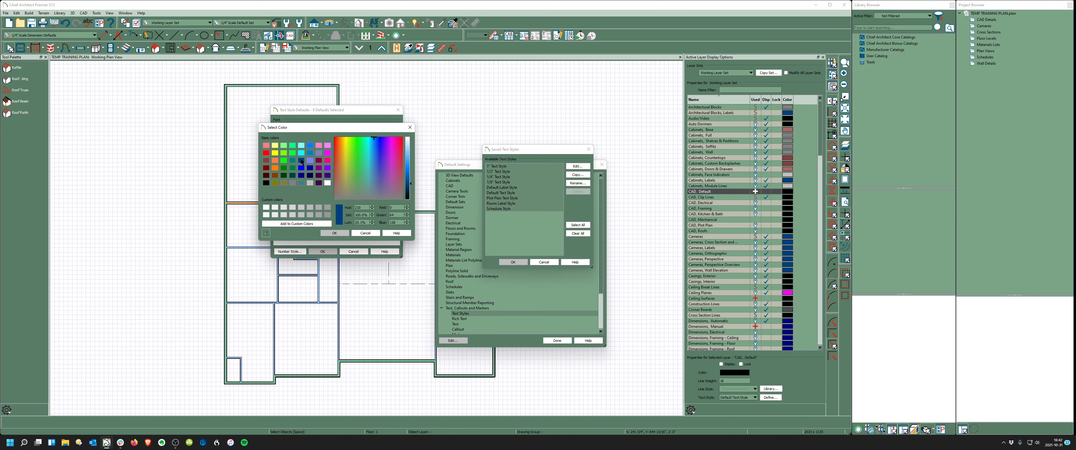
{"action": "left_click_drag", "start_coordinate": [365, 224], "coordinate": [340, 224]}
{"action": "type", "text": "15"}
{"action": "left_click", "coordinate": [363, 216]}
{"action": "left_click", "coordinate": [334, 233]}
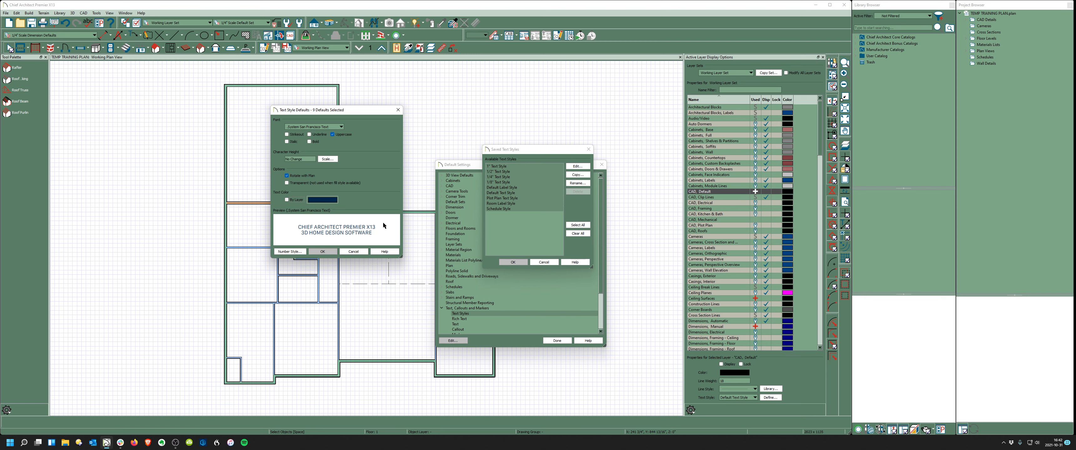
{"action": "left_click", "coordinate": [330, 253]}
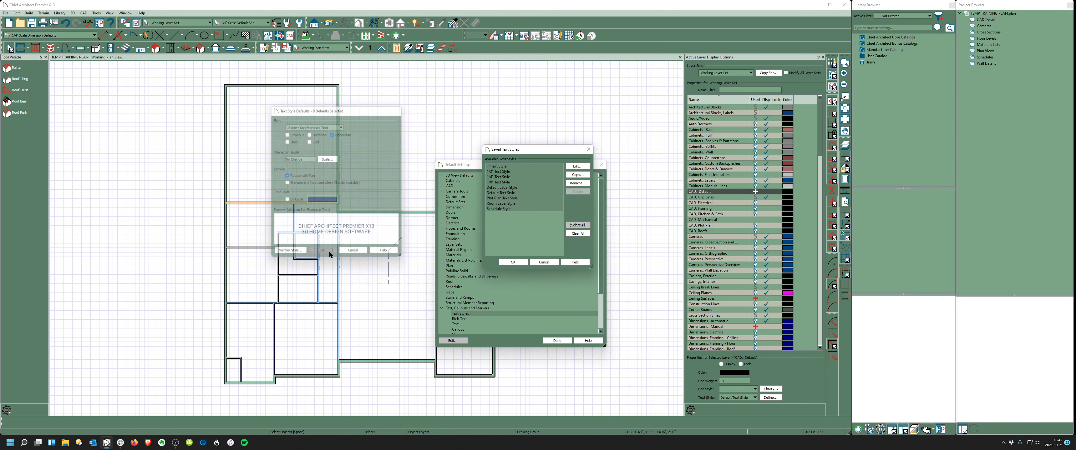
{"action": "left_click", "coordinate": [515, 262]}
- Edit all twelve rich text defaults together and set their font to .System San Francisco Text
{"action": "scroll", "coordinate": [514, 226], "scroll_direction": "down", "scroll_amount": 3}
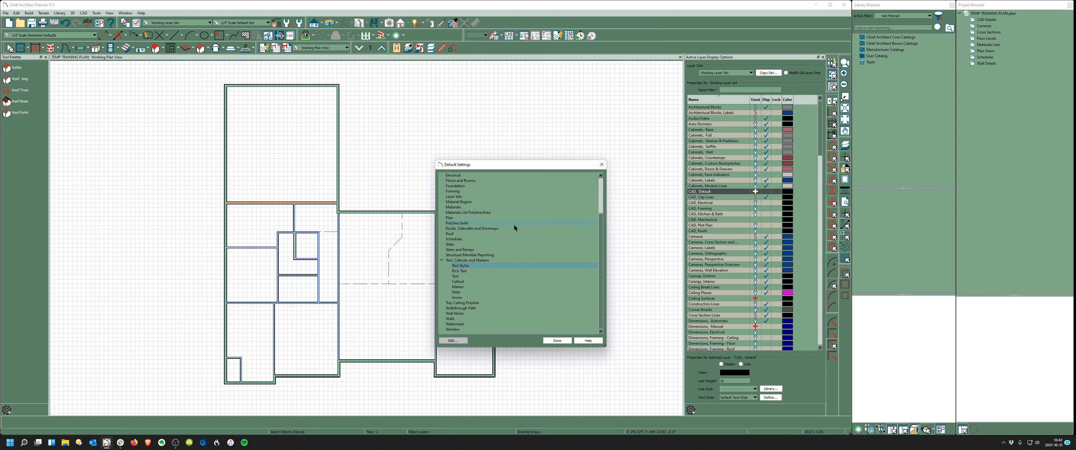
{"action": "double_click", "coordinate": [465, 273]}
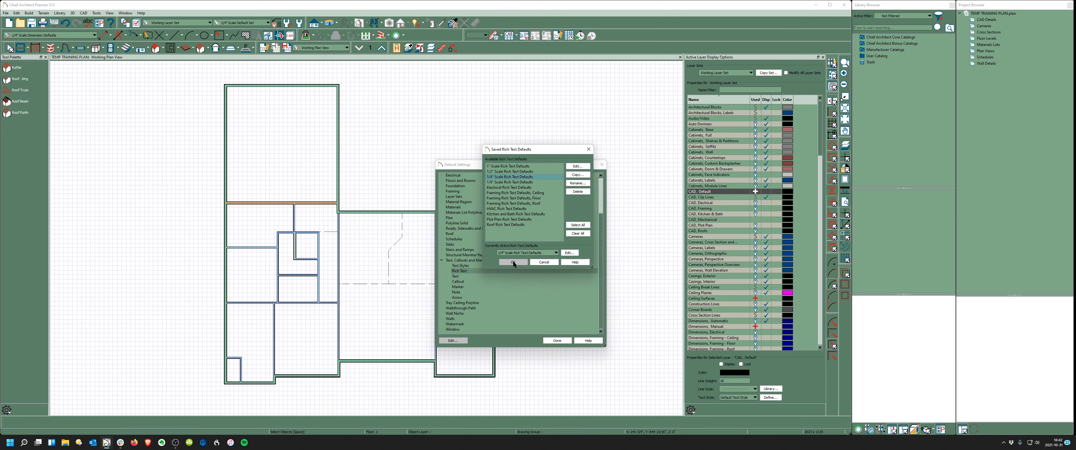
{"action": "key", "text": "ctrl+a"}
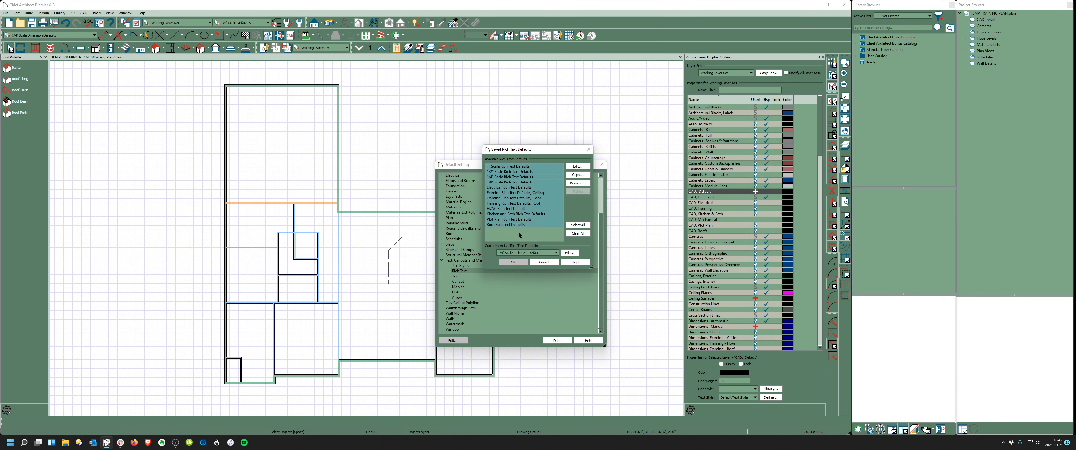
{"action": "left_click", "coordinate": [578, 167]}
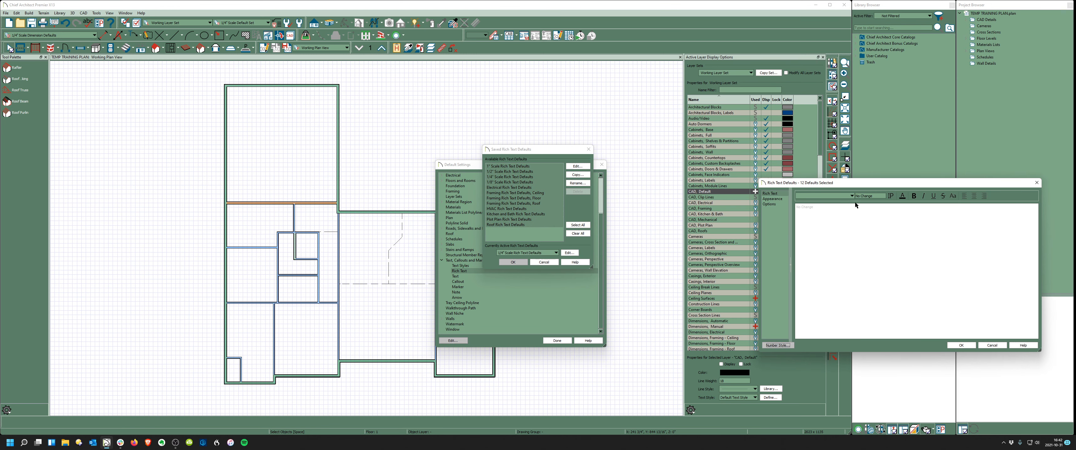
{"action": "left_click", "coordinate": [852, 196]}
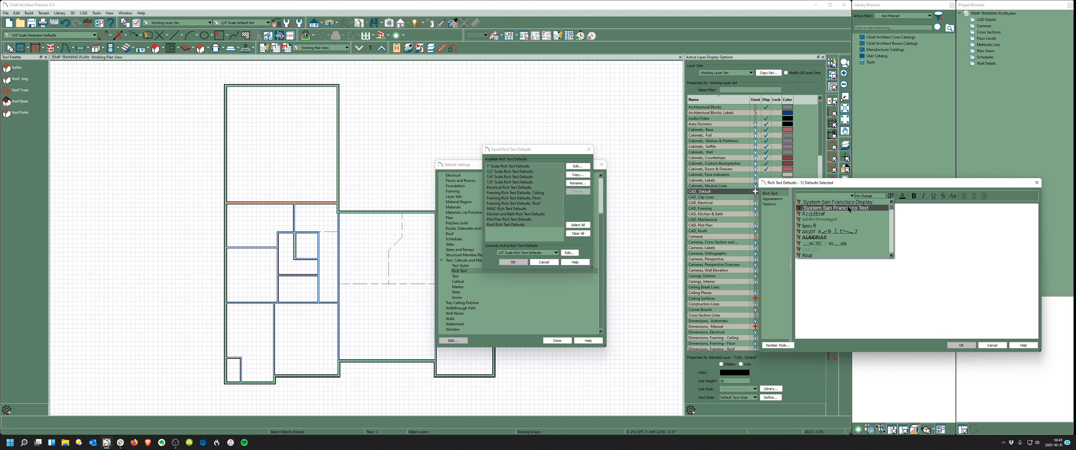
{"action": "left_click", "coordinate": [848, 208]}
- Make the rich text colour dark blue at 15% luminance, save it as a custom colour, and apply
{"action": "left_click", "coordinate": [903, 195]}
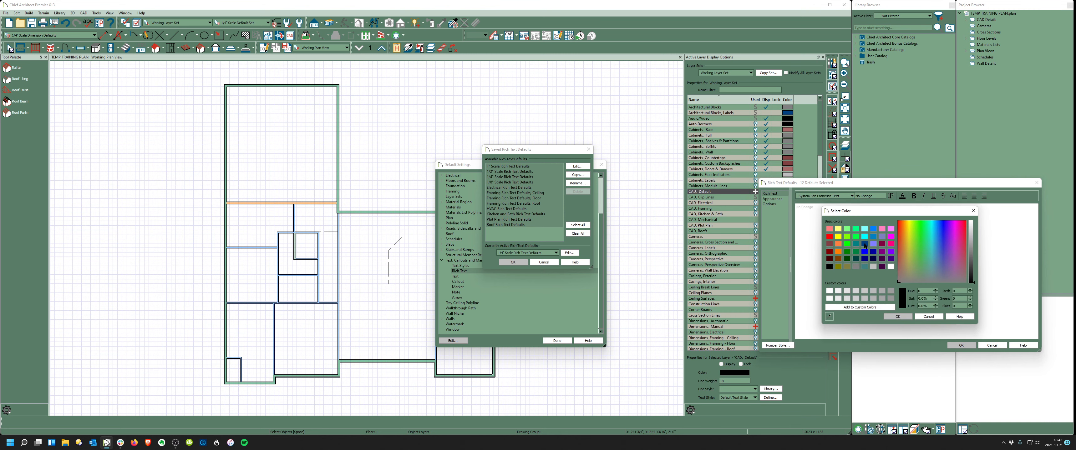
{"action": "left_click", "coordinate": [865, 245]}
{"action": "left_click_drag", "start_coordinate": [932, 307], "coordinate": [898, 306]}
{"action": "type", "text": "15"}
{"action": "left_click", "coordinate": [929, 297]}
{"action": "left_click", "coordinate": [859, 307]}
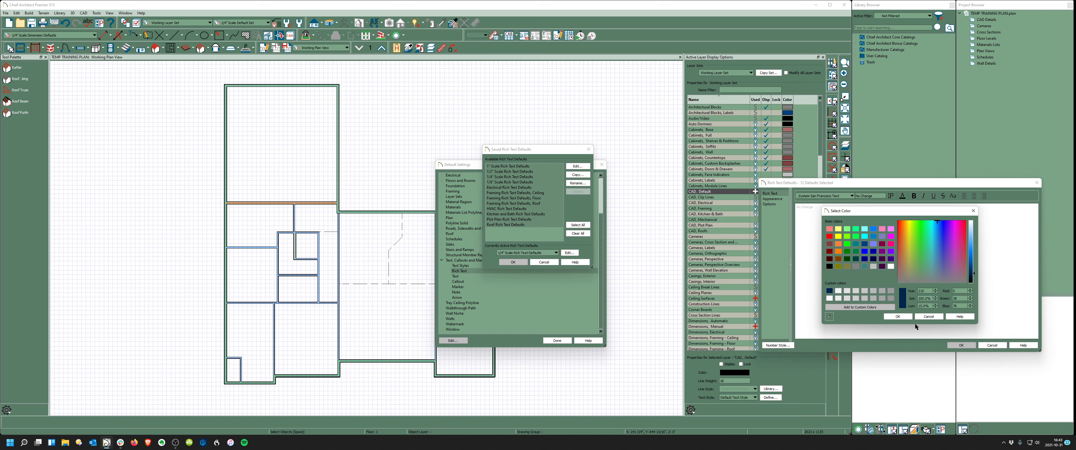
{"action": "left_click", "coordinate": [902, 317]}
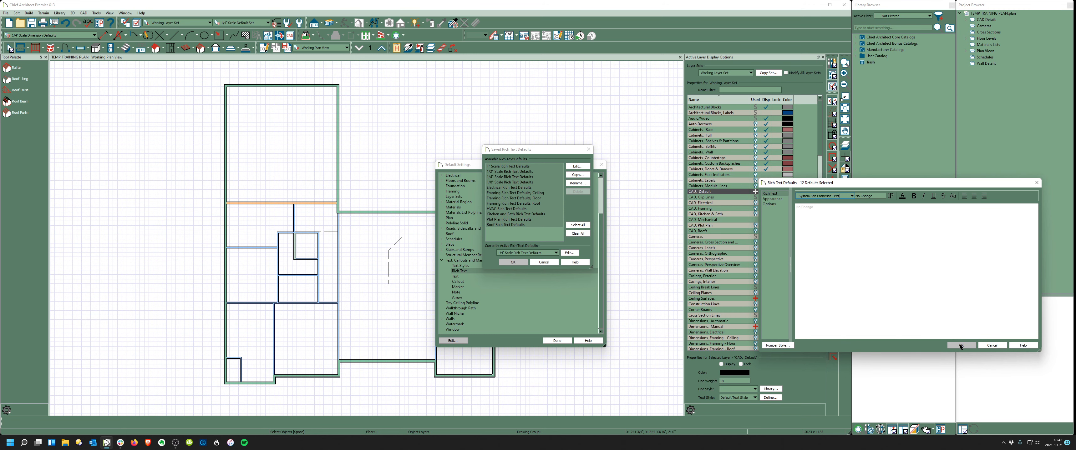
{"action": "left_click", "coordinate": [771, 200]}
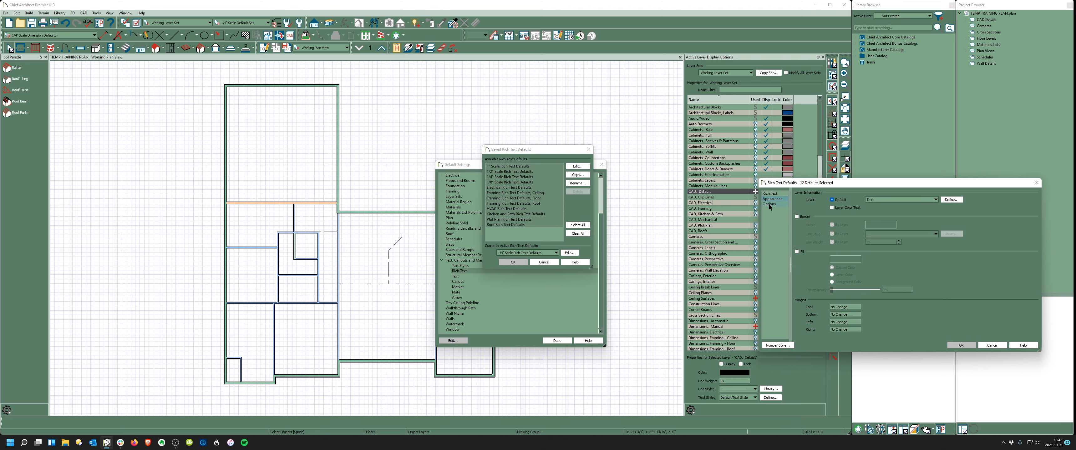
{"action": "left_click", "coordinate": [961, 346]}
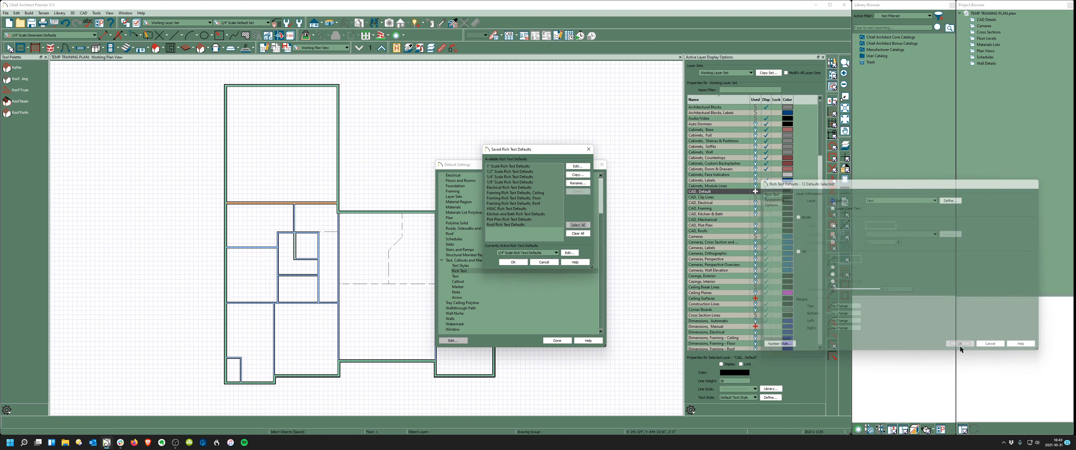
{"action": "left_click", "coordinate": [513, 262]}
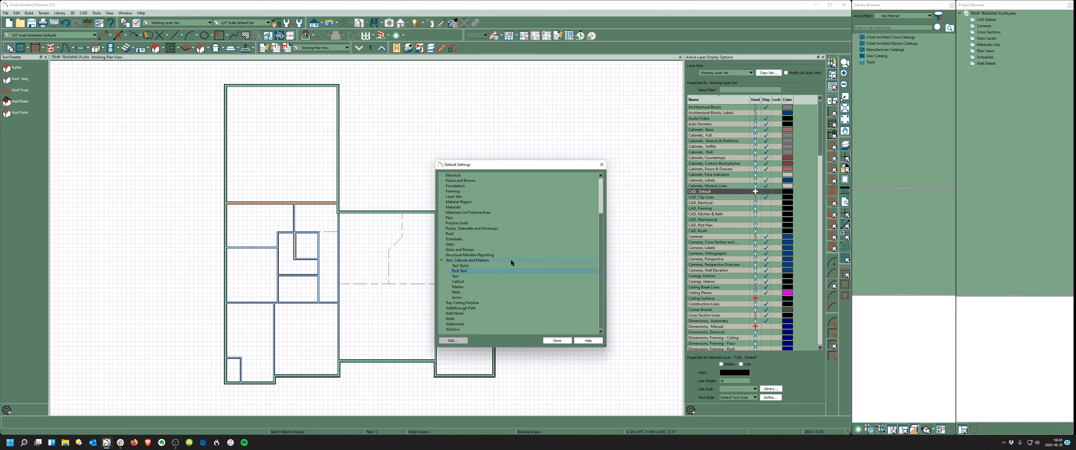
- Edit all twelve plain text defaults together, review their text style options and confirm
{"action": "double_click", "coordinate": [465, 276]}
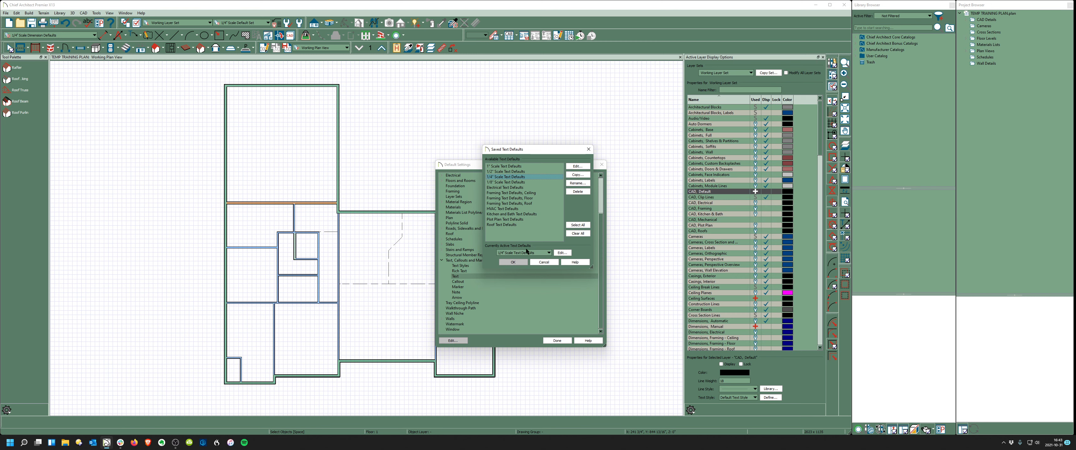
{"action": "left_click_drag", "start_coordinate": [527, 233], "coordinate": [493, 161]}
{"action": "left_click", "coordinate": [587, 167]}
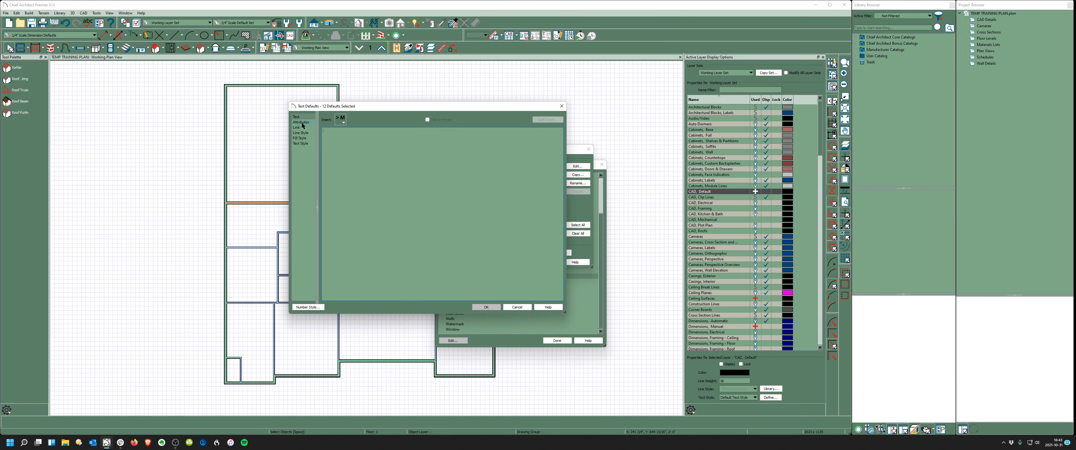
{"action": "left_click", "coordinate": [302, 144]}
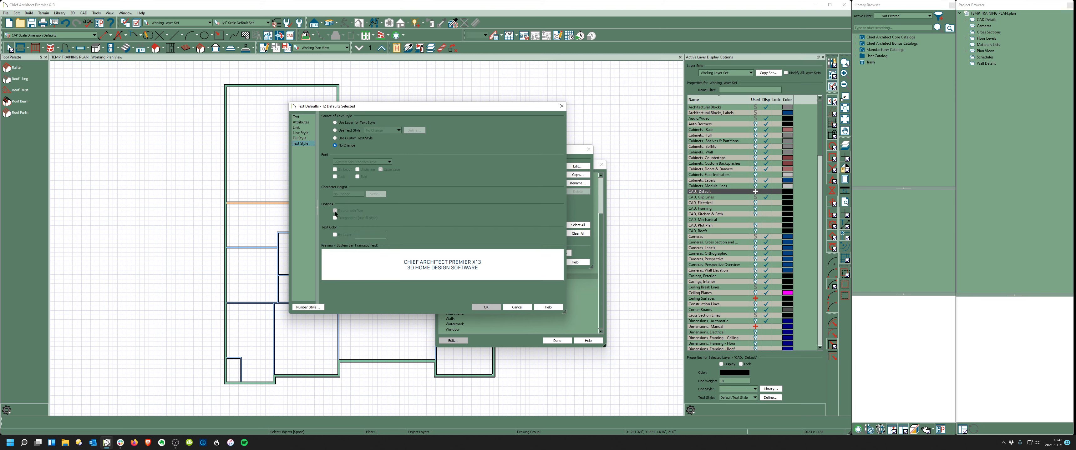
{"action": "left_click", "coordinate": [486, 308]}
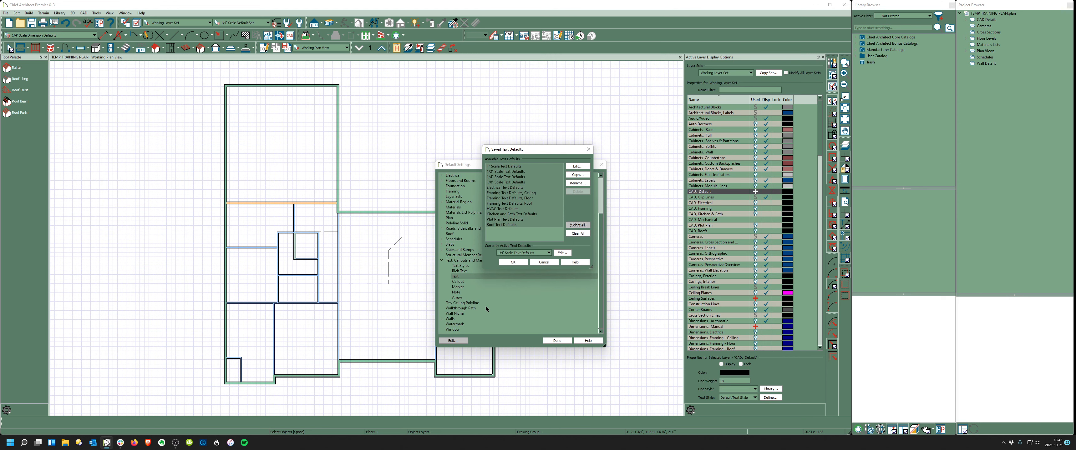
{"action": "left_click", "coordinate": [514, 262]}
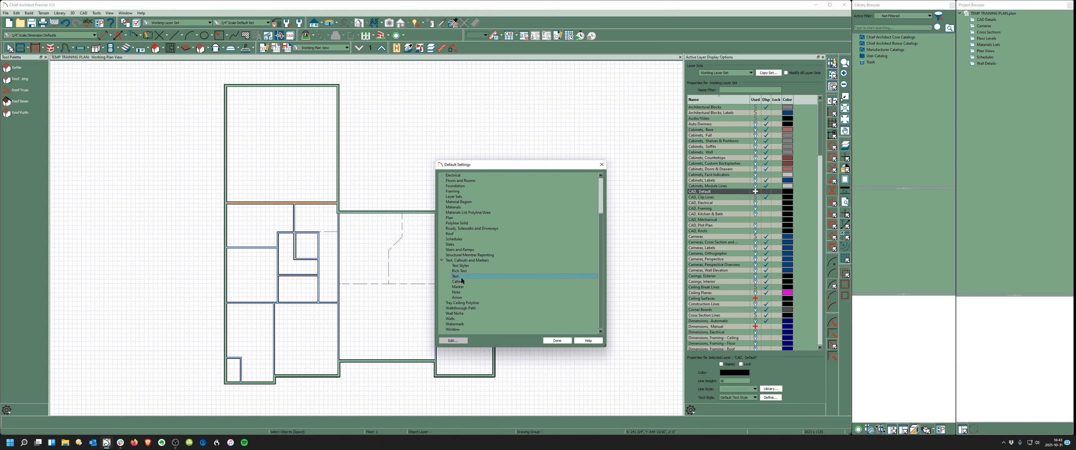
- Set all six arrow defaults to a small filled arrowhead and close Default Settings
{"action": "double_click", "coordinate": [458, 297]}
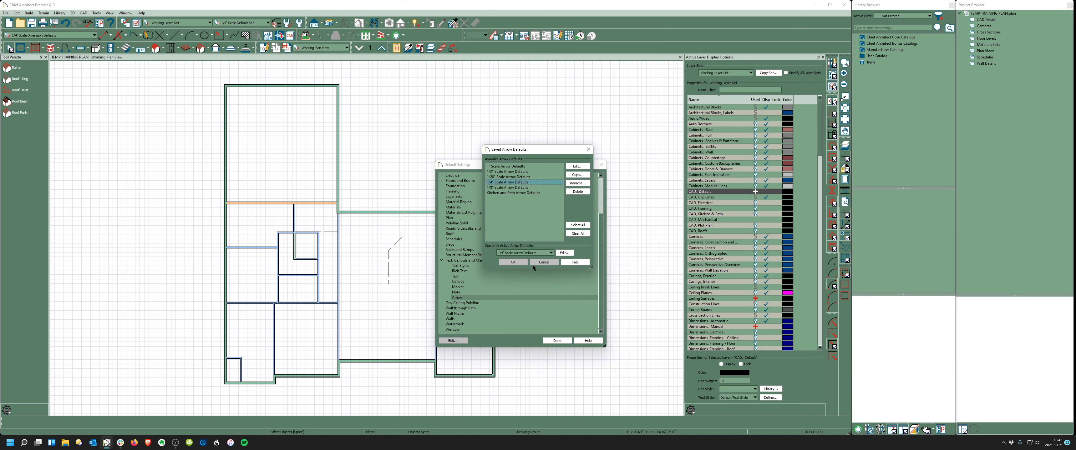
{"action": "left_click_drag", "start_coordinate": [510, 210], "coordinate": [494, 154]}
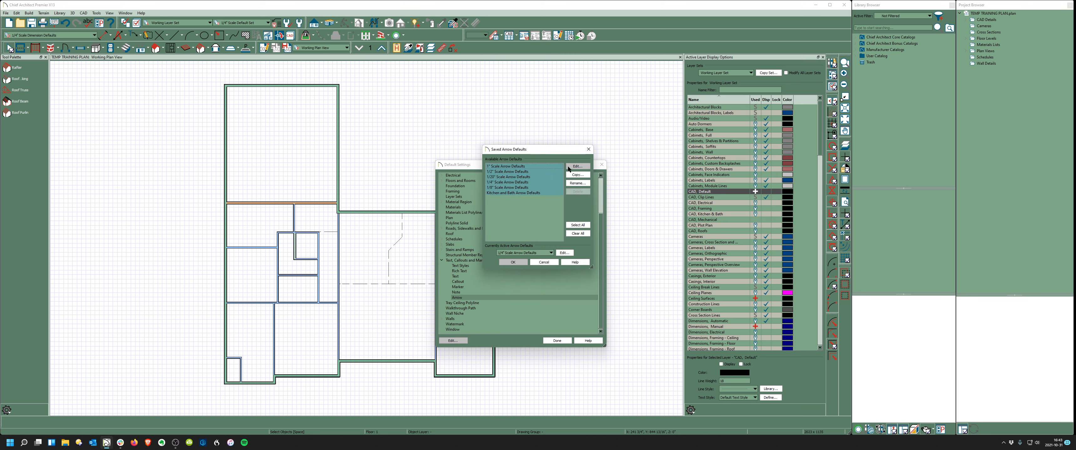
{"action": "left_click", "coordinate": [576, 167]}
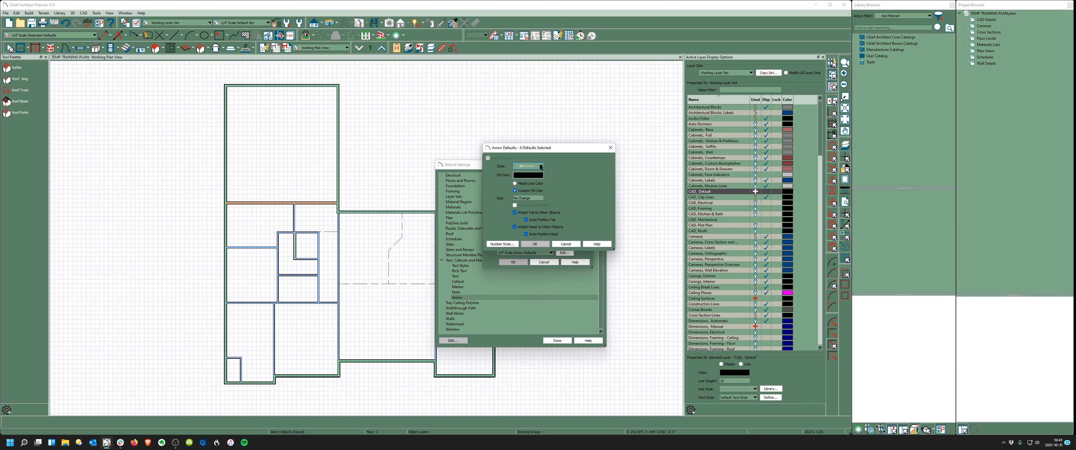
{"action": "left_click", "coordinate": [541, 167]}
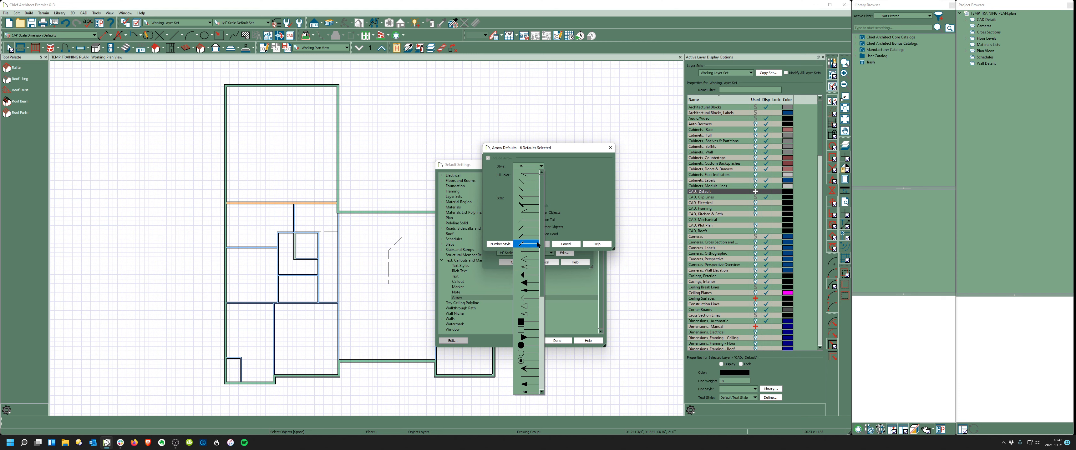
{"action": "left_click", "coordinate": [532, 291]}
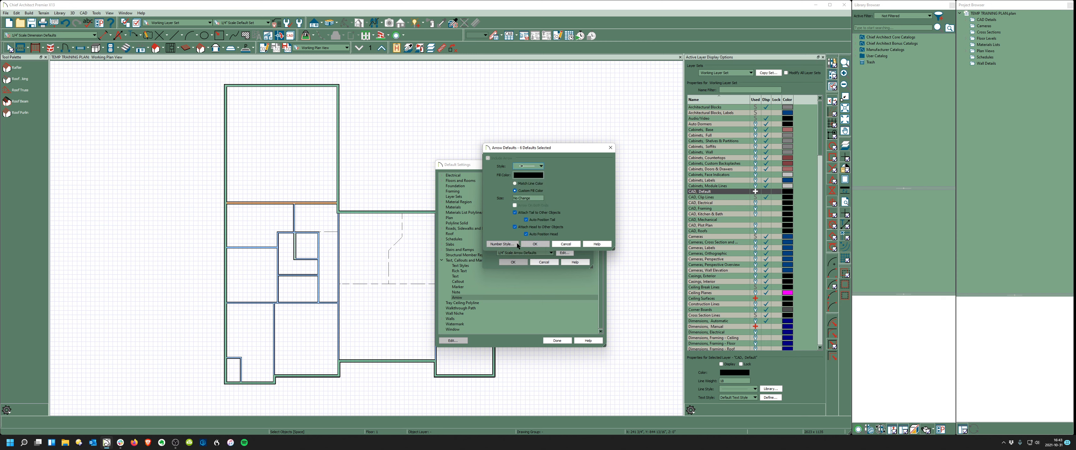
{"action": "left_click", "coordinate": [536, 245]}
{"action": "left_click", "coordinate": [520, 262]}
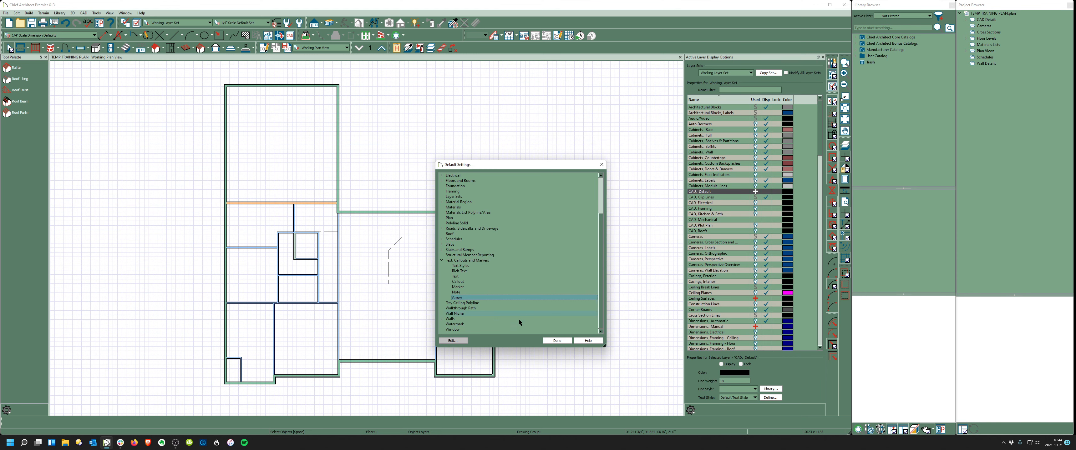
{"action": "left_click", "coordinate": [557, 341]}
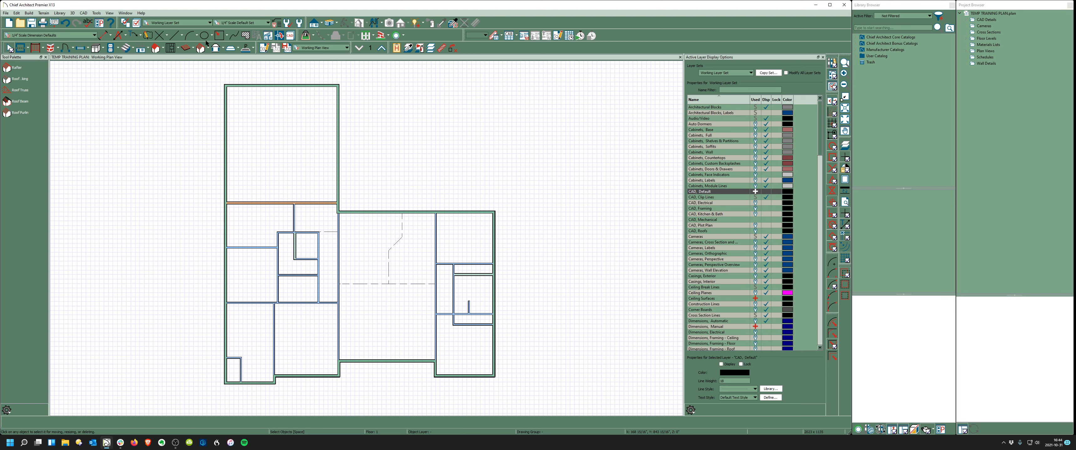
- Start a rich text label on the plan and browse the Global > Room Info macros
{"action": "left_click", "coordinate": [133, 34]}
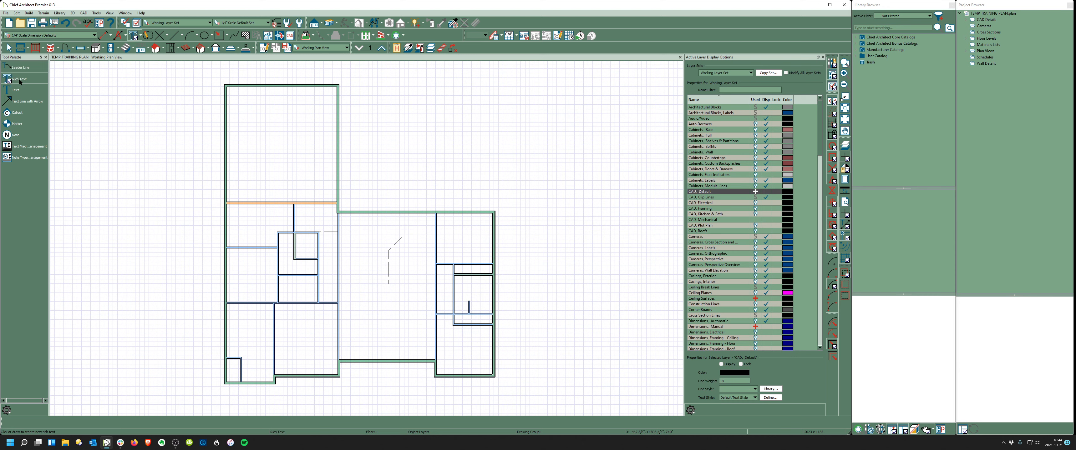
{"action": "left_click", "coordinate": [345, 107]}
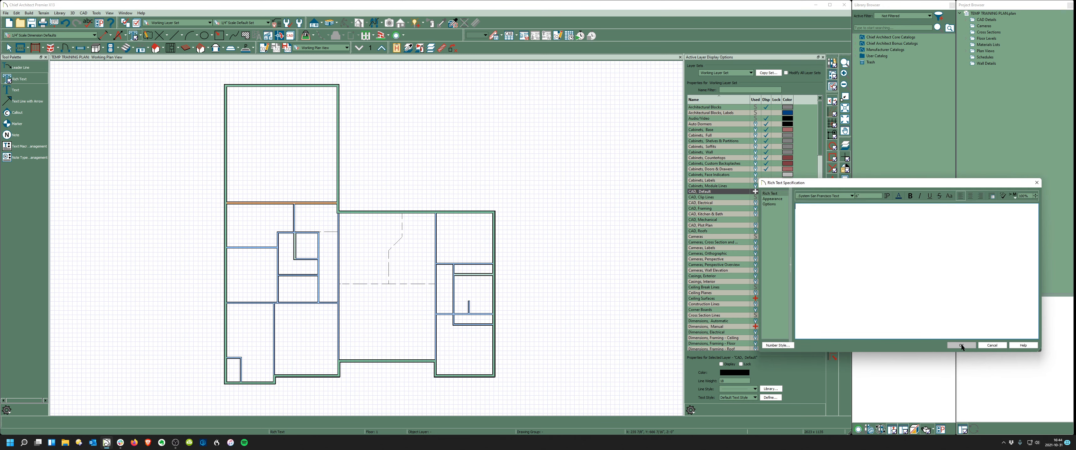
{"action": "left_click_drag", "start_coordinate": [891, 183], "coordinate": [551, 146]}
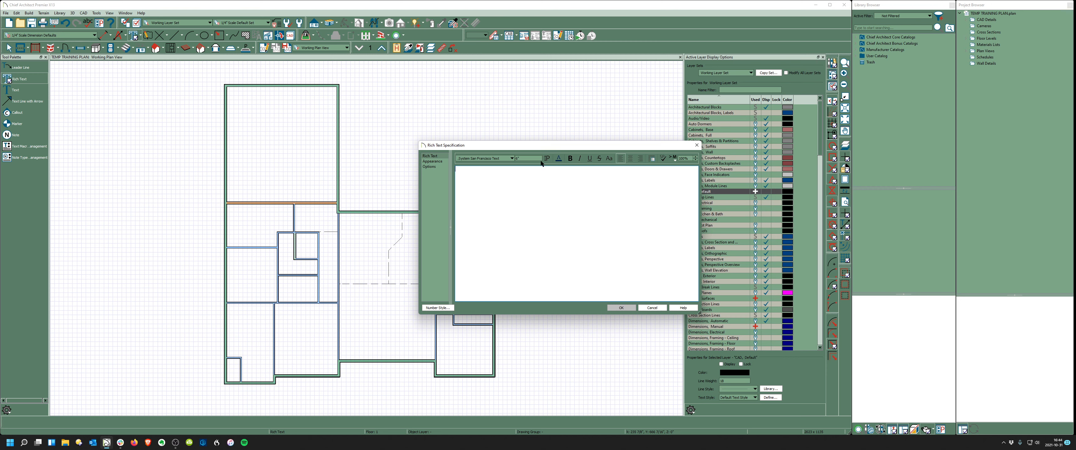
{"action": "left_click", "coordinate": [673, 159]}
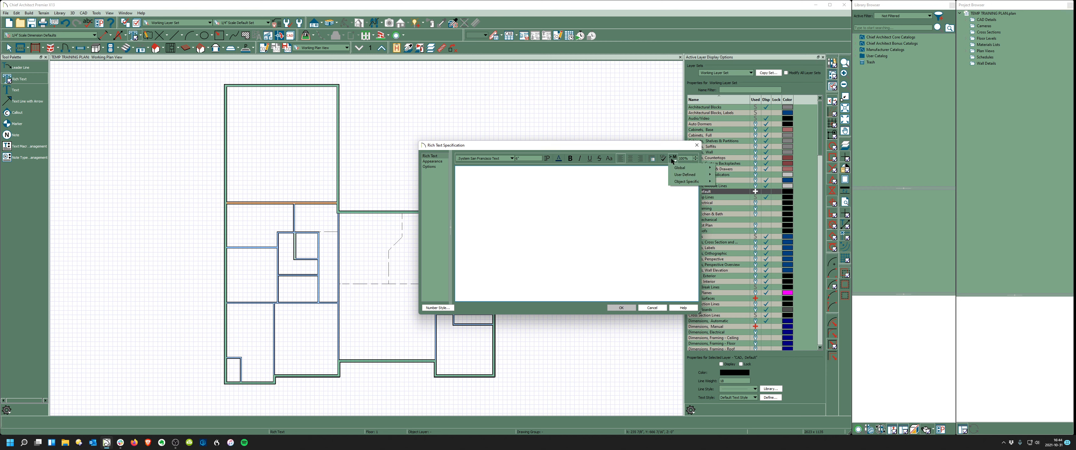
{"action": "mouse_move", "coordinate": [682, 182]}
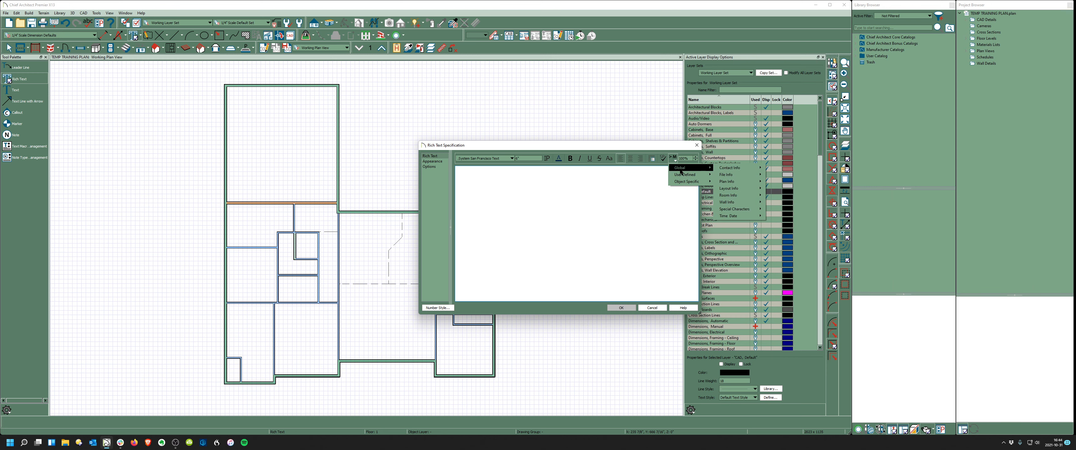
{"action": "mouse_move", "coordinate": [746, 196]}
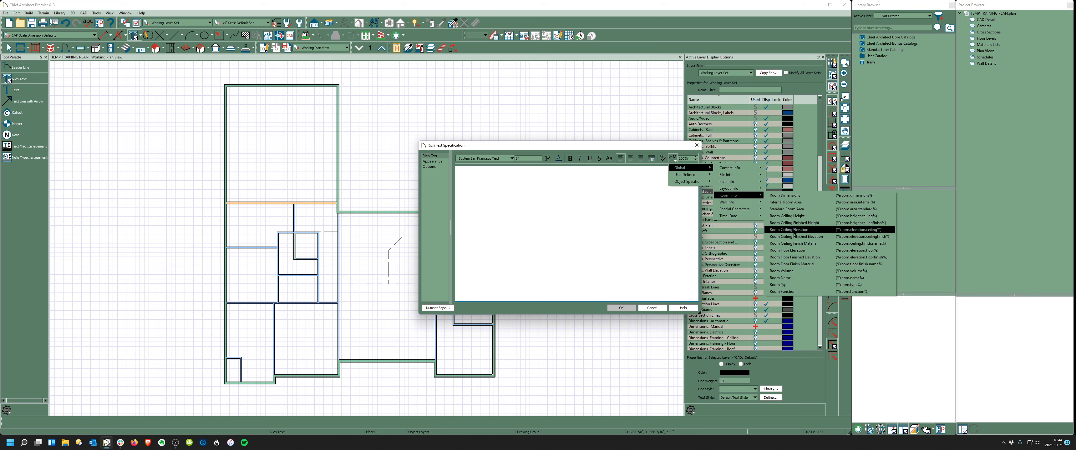
- Insert the %room.name% macro into the label, centre-aligned and bold
{"action": "left_click", "coordinate": [795, 279]}
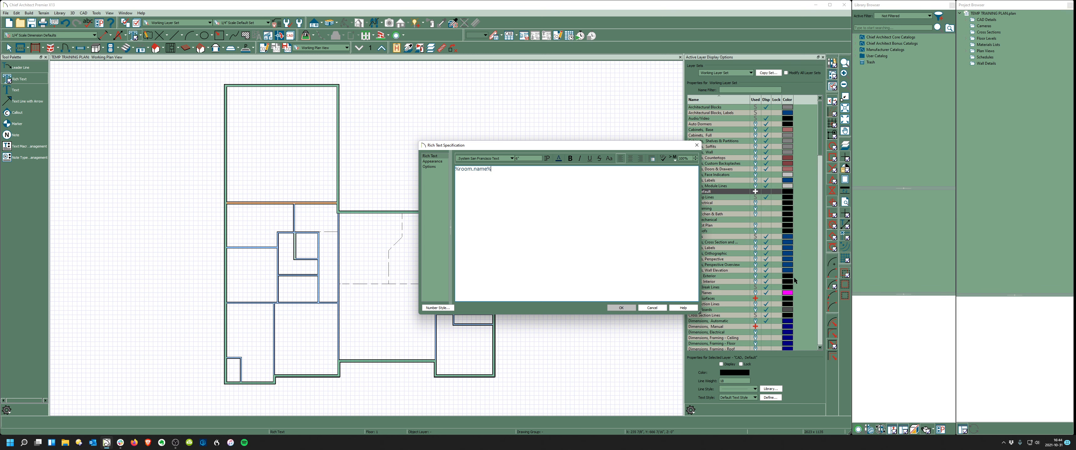
{"action": "left_click", "coordinate": [631, 159]}
{"action": "left_click_drag", "start_coordinate": [618, 171], "coordinate": [538, 166]}
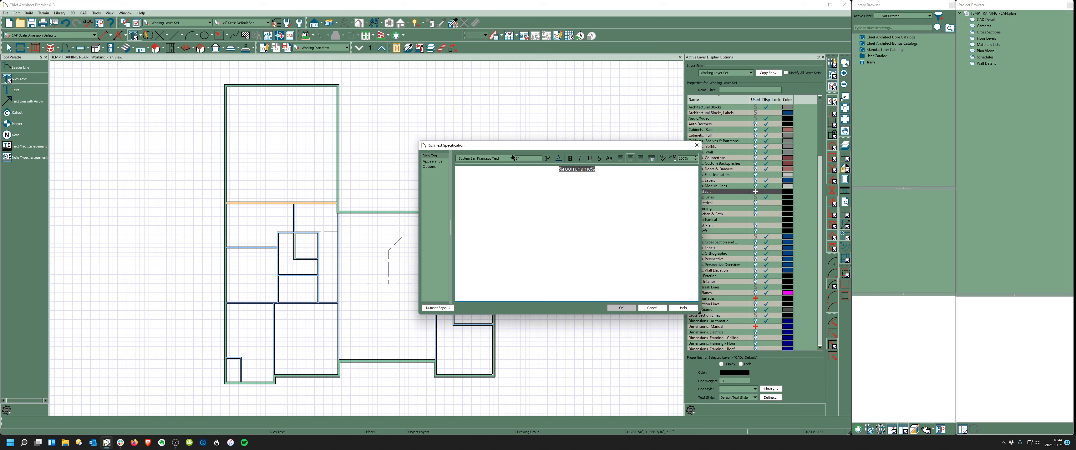
{"action": "left_click", "coordinate": [600, 189]}
{"action": "left_click_drag", "start_coordinate": [608, 169], "coordinate": [536, 168]}
{"action": "left_click", "coordinate": [570, 159]}
{"action": "left_click", "coordinate": [616, 169]}
{"action": "left_click", "coordinate": [674, 159]}
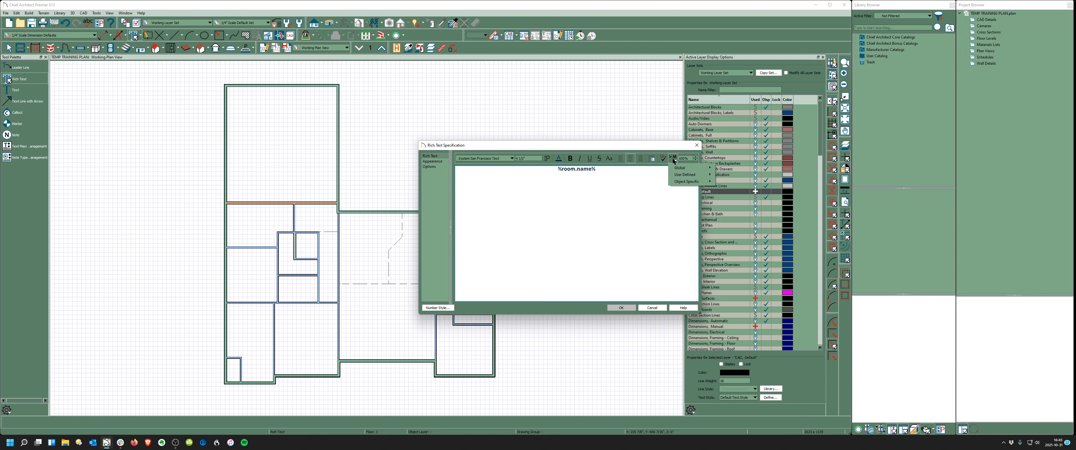
- Add the Room Dimensions and Internal Room Area macros below the room name
{"action": "mouse_move", "coordinate": [676, 171]}
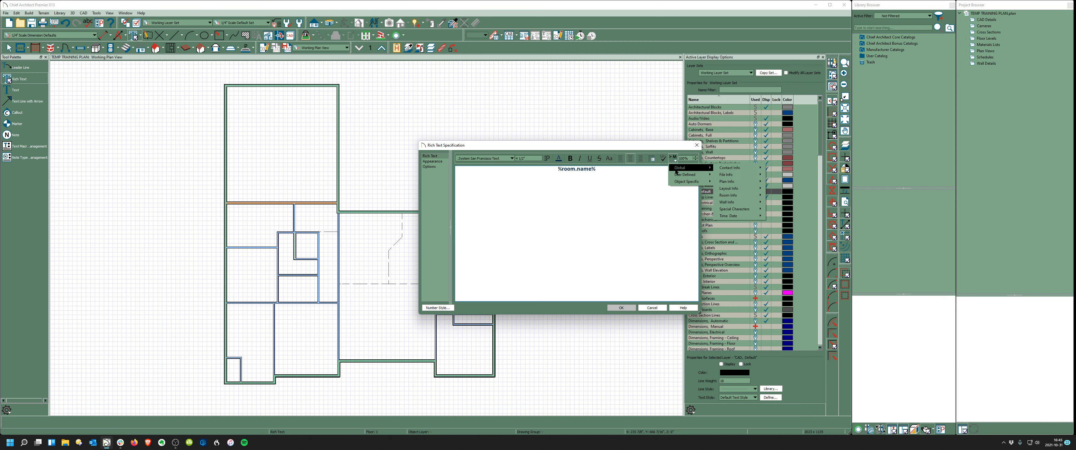
{"action": "mouse_move", "coordinate": [746, 199]}
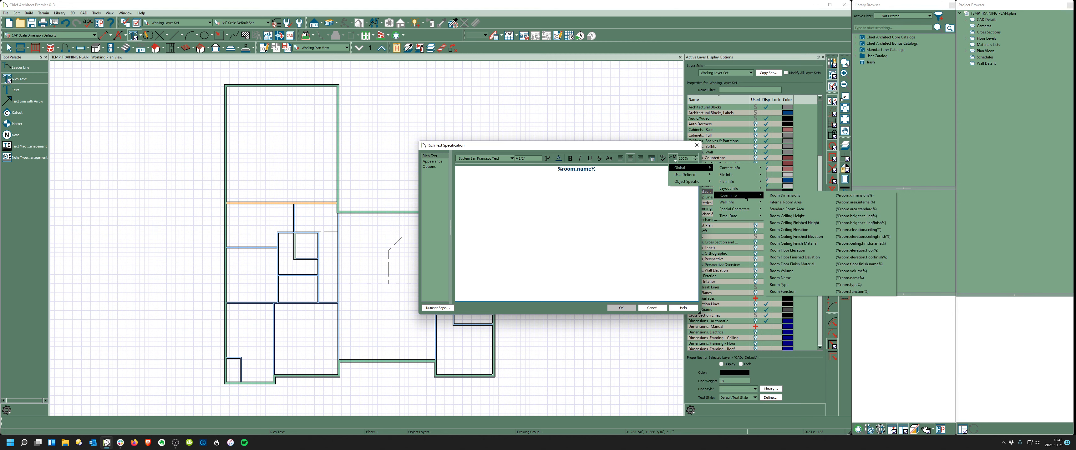
{"action": "left_click", "coordinate": [801, 197]}
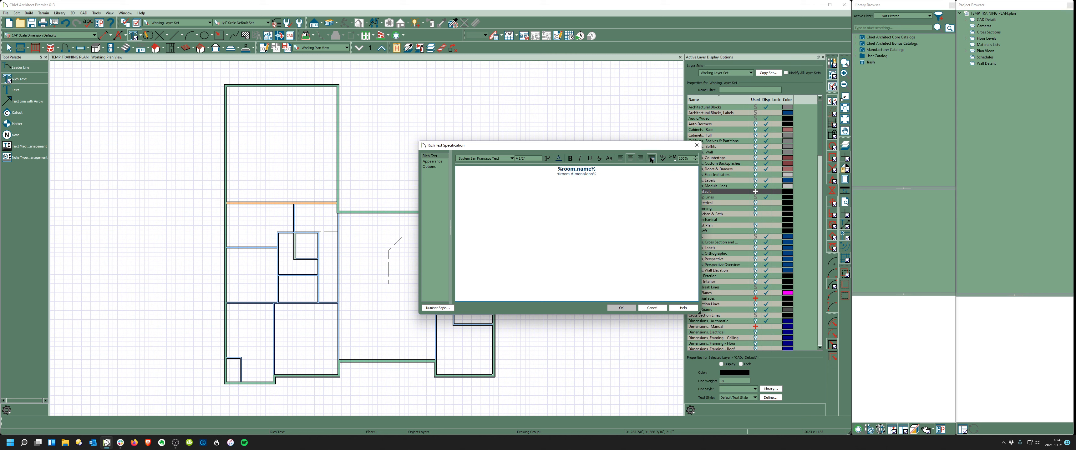
{"action": "left_click", "coordinate": [674, 159]}
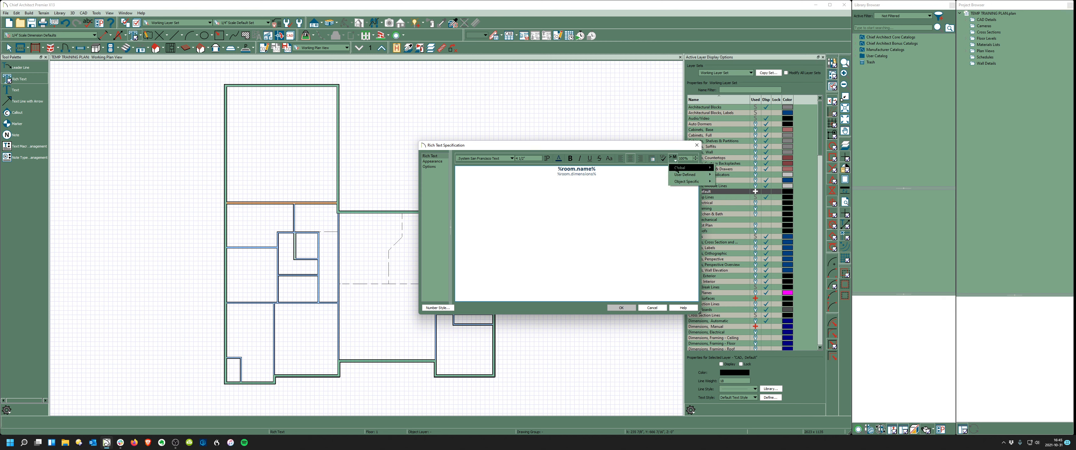
{"action": "mouse_move", "coordinate": [679, 168]}
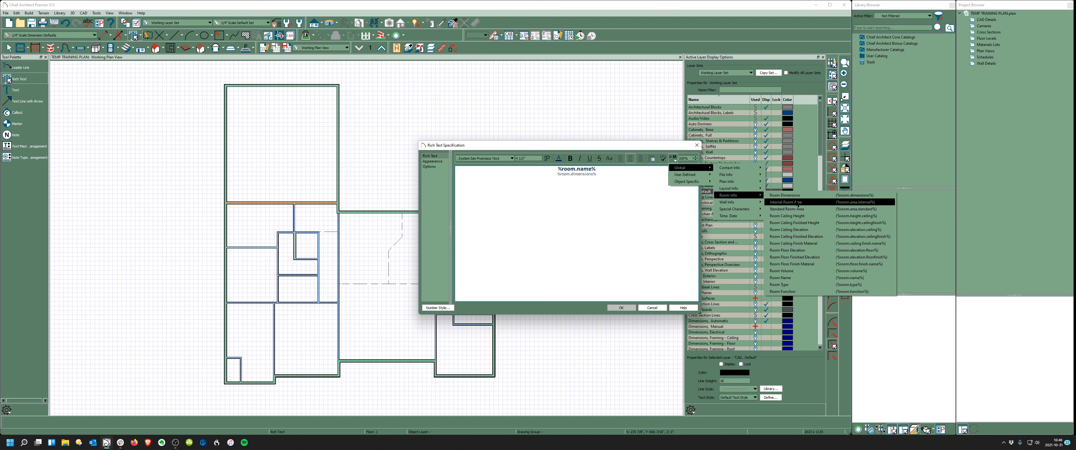
{"action": "left_click", "coordinate": [785, 203]}
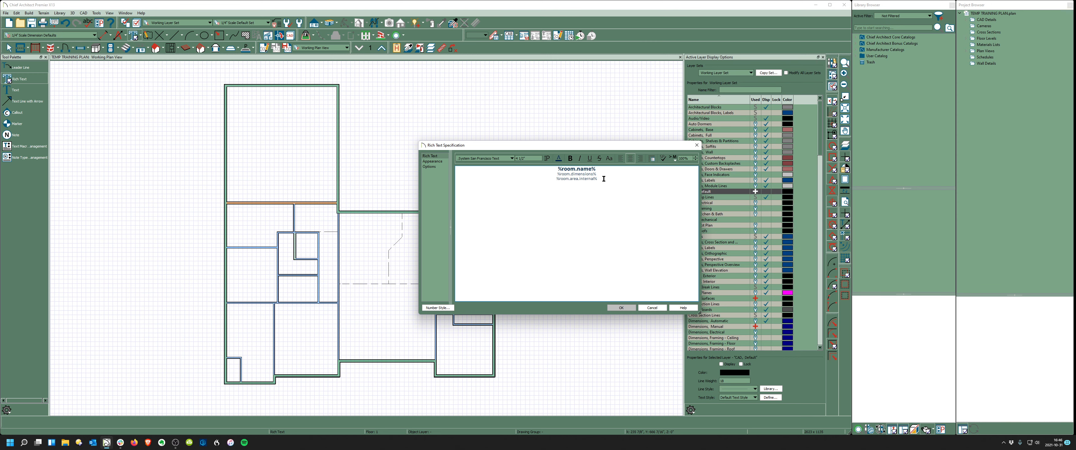
- Convert all three label lines to uppercase and place the label in the garage
{"action": "left_click_drag", "start_coordinate": [604, 179], "coordinate": [539, 168]}
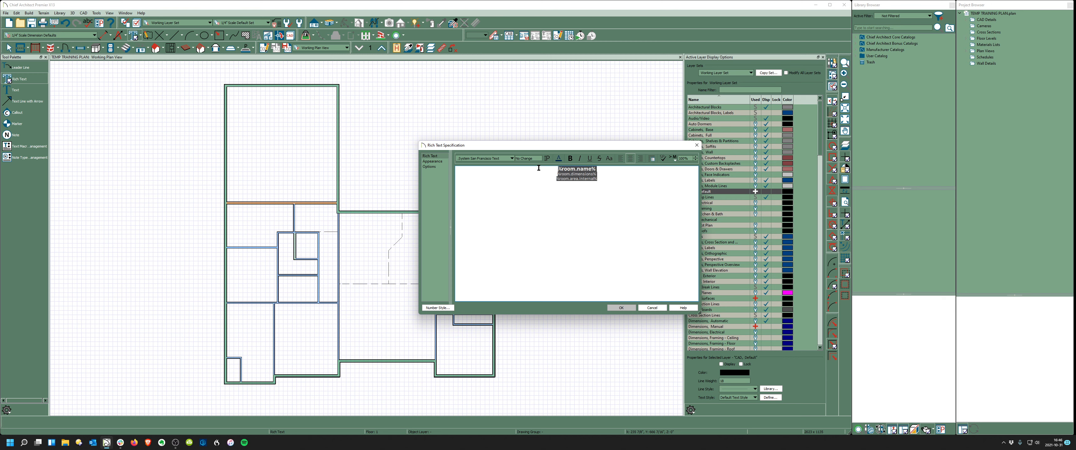
{"action": "left_click", "coordinate": [609, 159]}
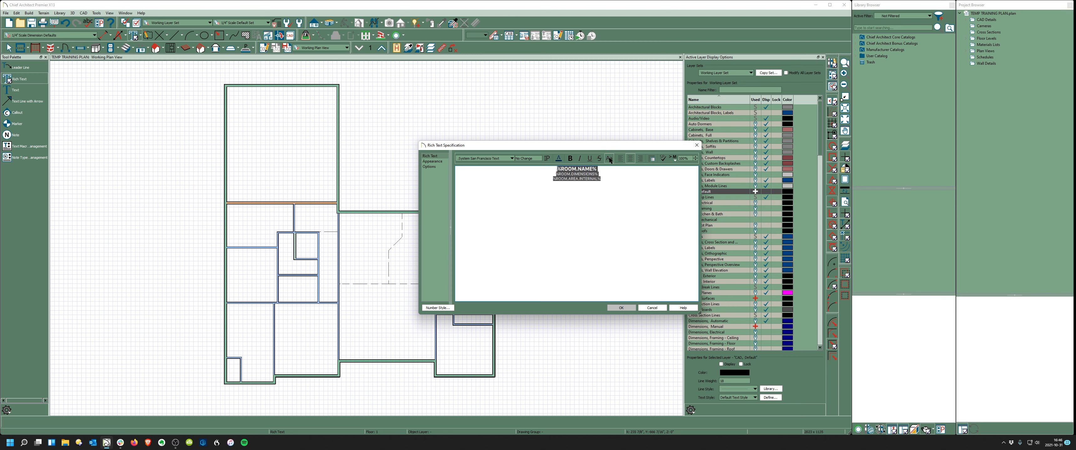
{"action": "left_click", "coordinate": [623, 308]}
- Move the GARAGE label lower and to the right
{"action": "scroll", "coordinate": [268, 130], "scroll_direction": "up", "scroll_amount": 5}
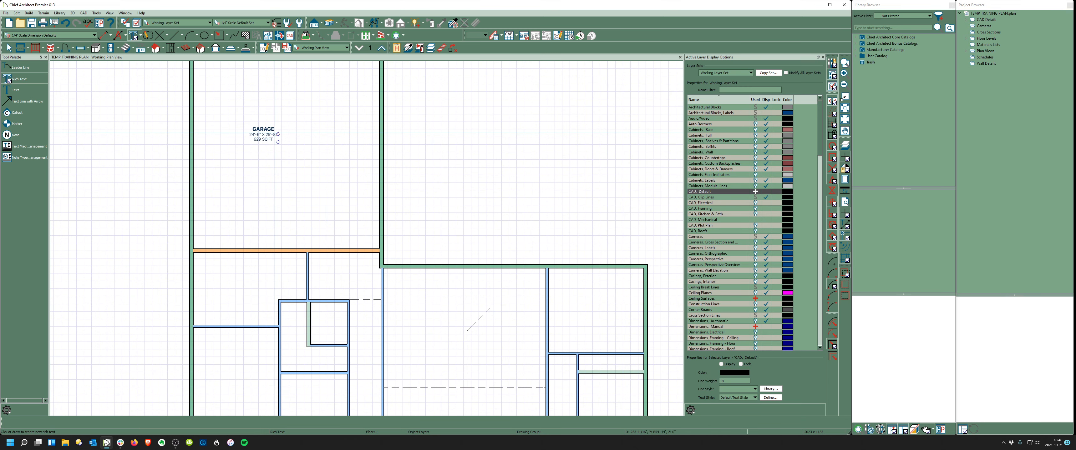
{"action": "left_click", "coordinate": [264, 136]}
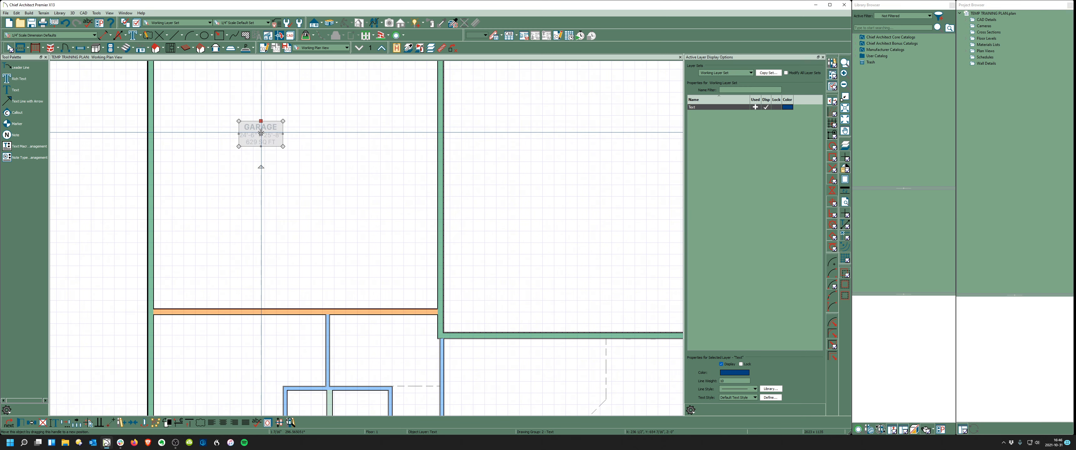
{"action": "left_click_drag", "start_coordinate": [263, 137], "coordinate": [305, 167]}
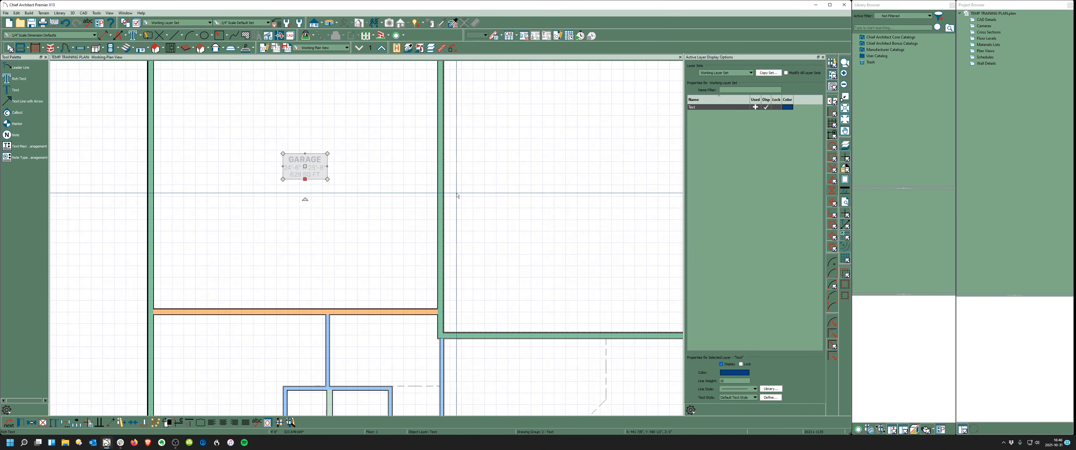
{"action": "left_click", "coordinate": [372, 208]}
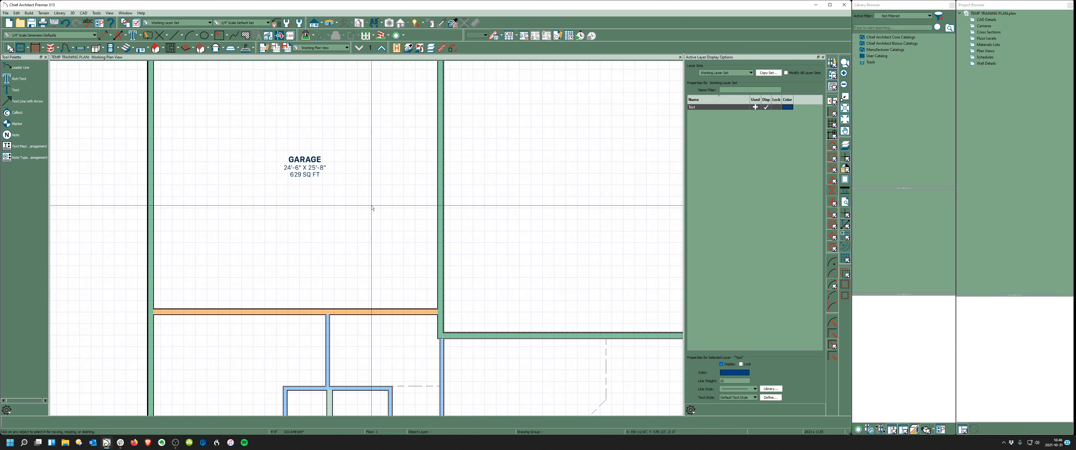
- Copy the room label into the laundry and closet rooms below
{"action": "scroll", "coordinate": [292, 180], "scroll_direction": "up", "scroll_amount": 2}
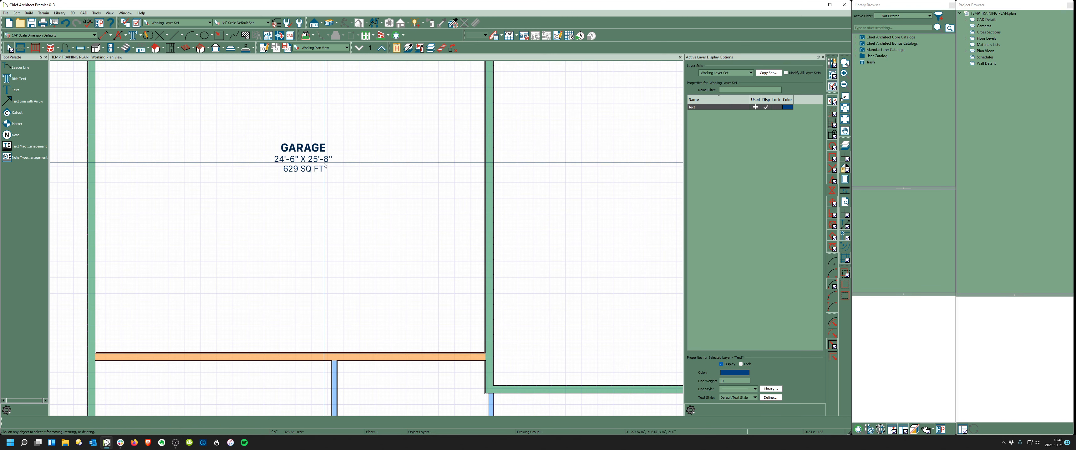
{"action": "scroll", "coordinate": [288, 171], "scroll_direction": "down", "scroll_amount": 2}
{"action": "scroll", "coordinate": [311, 175], "scroll_direction": "down", "scroll_amount": 2}
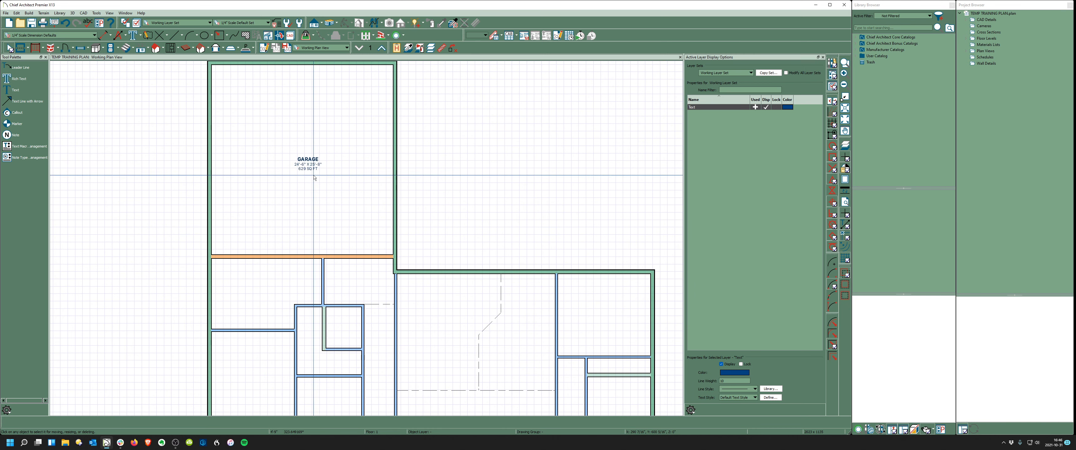
{"action": "left_click", "coordinate": [304, 160]}
{"action": "scroll", "coordinate": [350, 147], "scroll_direction": "down", "scroll_amount": 1}
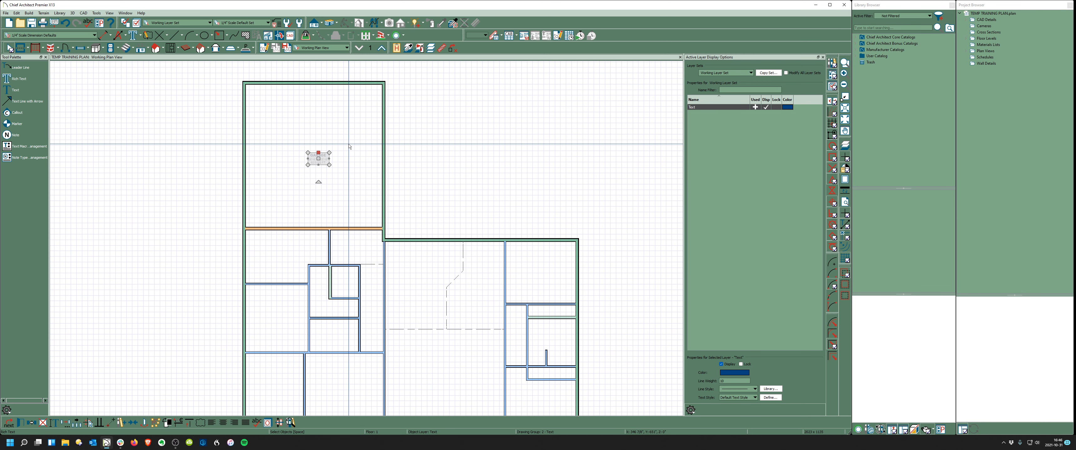
{"action": "scroll", "coordinate": [297, 140], "scroll_direction": "down", "scroll_amount": 1}
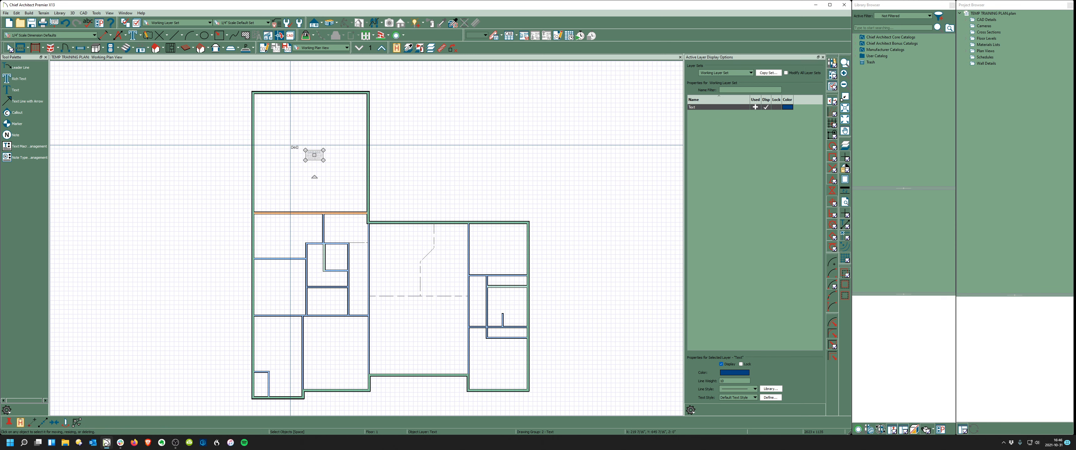
{"action": "left_click", "coordinate": [282, 232]}
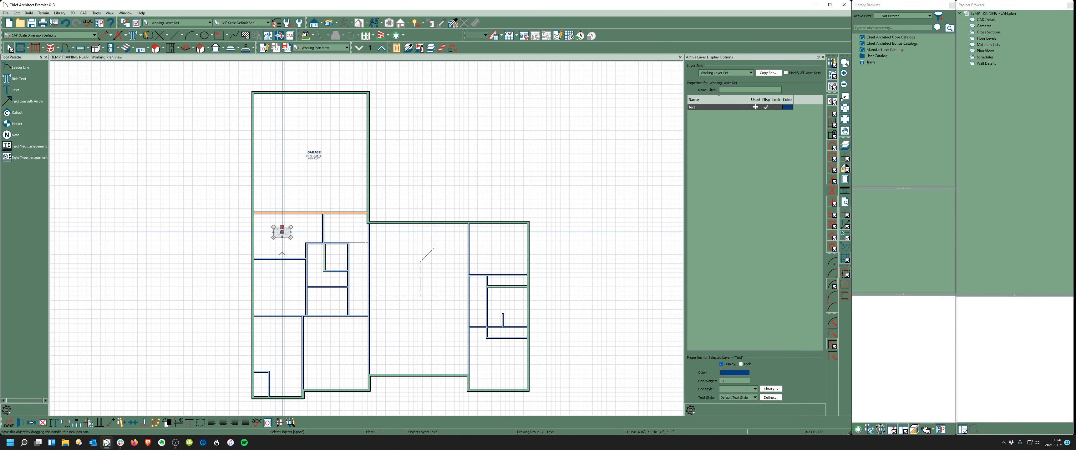
{"action": "key", "text": "ctrl+c"}
{"action": "key", "text": "ctrl+v"}
{"action": "left_click", "coordinate": [275, 285]}
{"action": "left_click", "coordinate": [285, 342]}
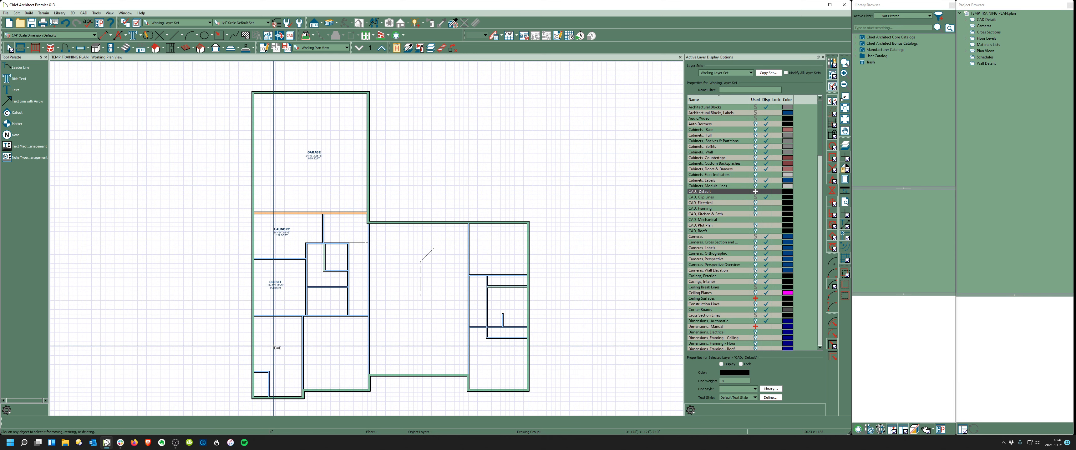
{"action": "left_click", "coordinate": [341, 343]}
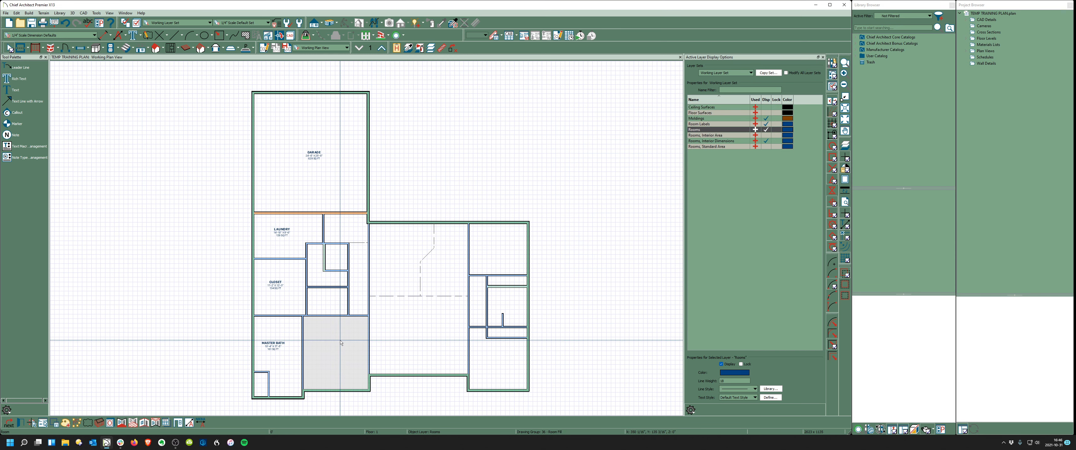
{"action": "double_click", "coordinate": [340, 344]}
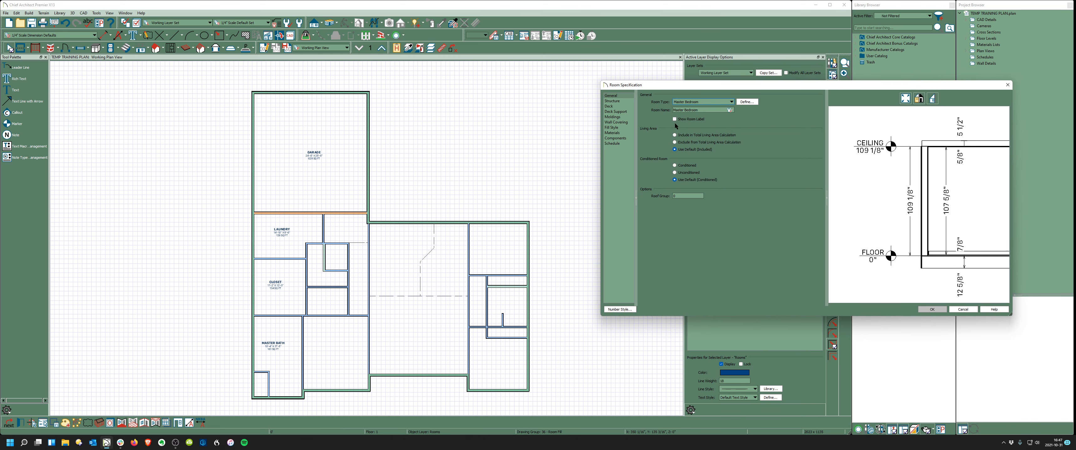
{"action": "left_click", "coordinate": [934, 312]}
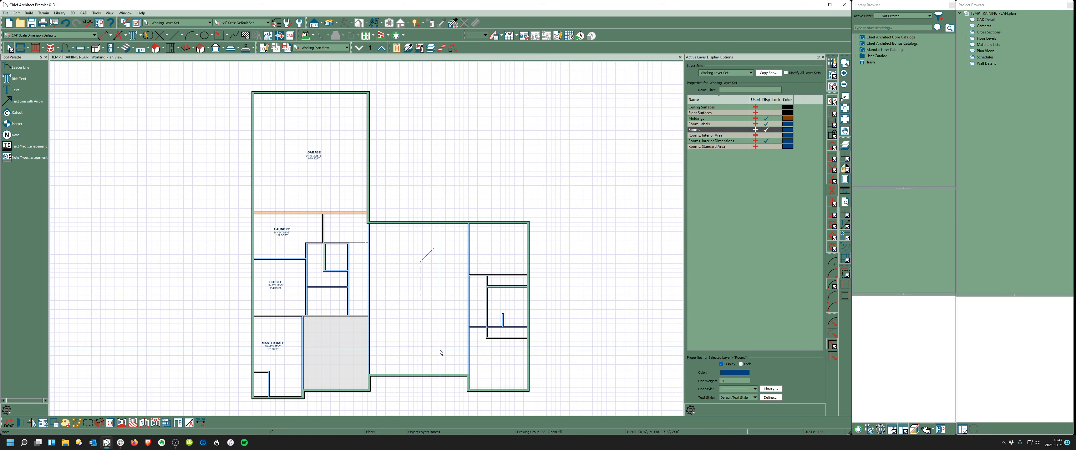
{"action": "key", "text": "Escape"}
{"action": "key", "text": "ctrl+v"}
- Paste room labels into the master bedroom, pantry, entry, kitchen, dining area and great room
{"action": "left_click", "coordinate": [335, 344]}
{"action": "key", "text": "Escape"}
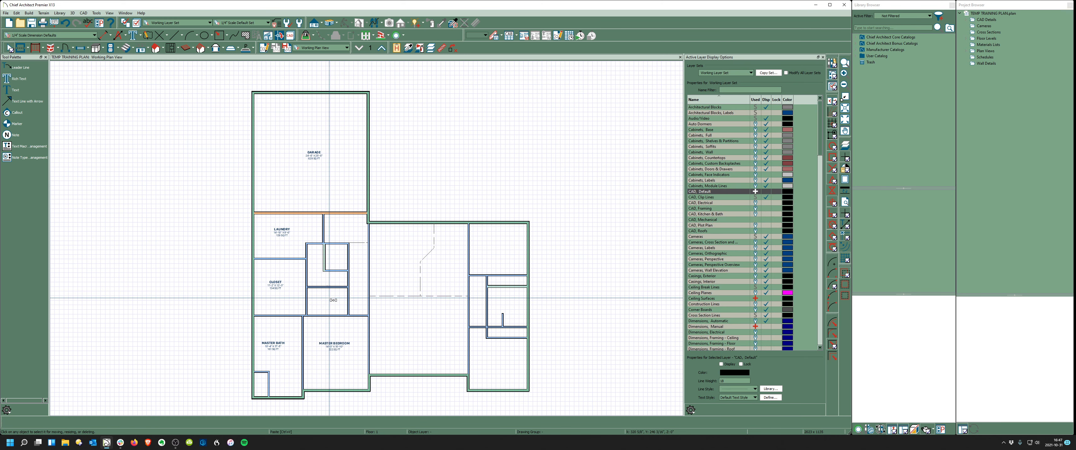
{"action": "left_click", "coordinate": [346, 303]}
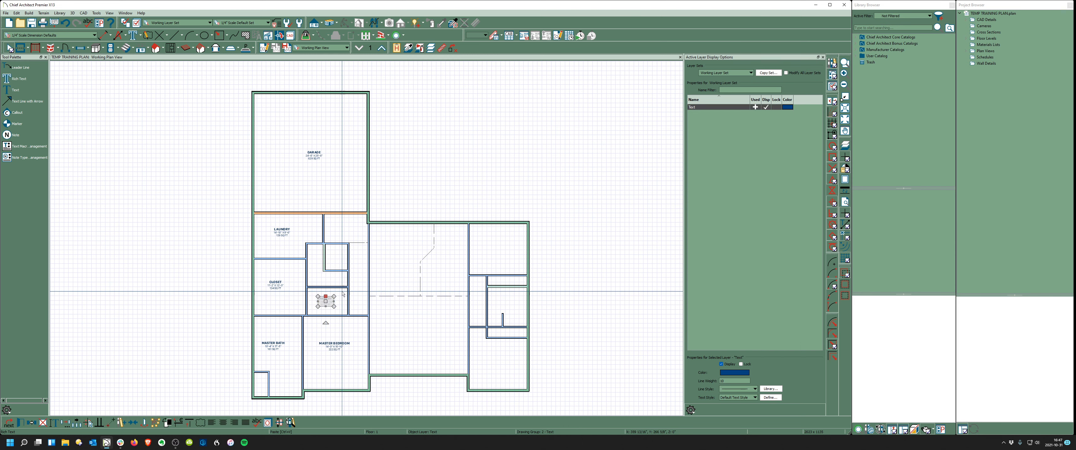
{"action": "left_click", "coordinate": [347, 225]}
{"action": "left_click", "coordinate": [399, 251]}
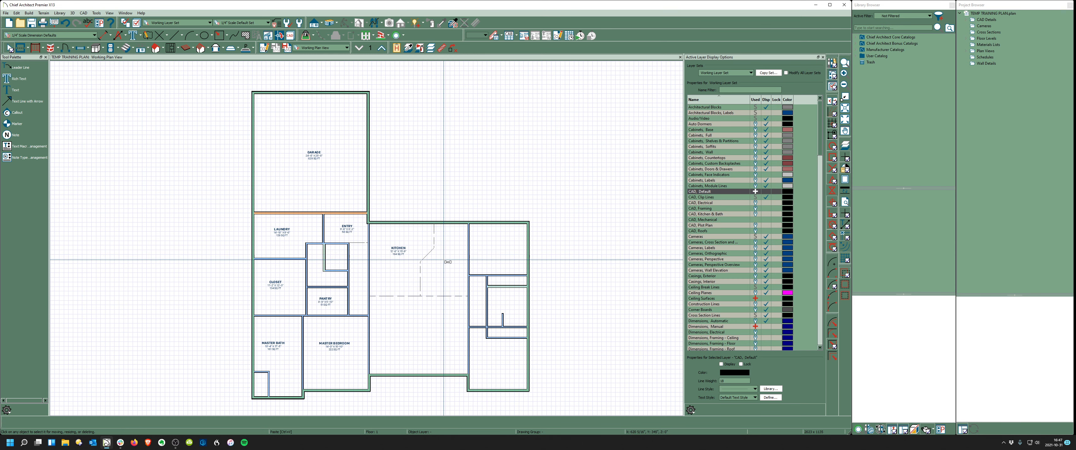
{"action": "left_click", "coordinate": [445, 262]}
{"action": "key", "text": "ctrl+v"}
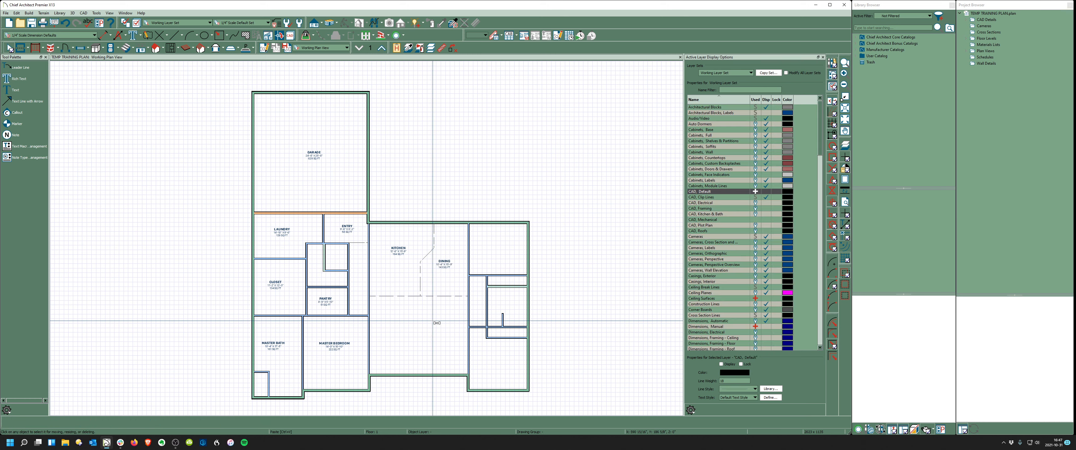
{"action": "left_click", "coordinate": [433, 320]}
- Paste room labels into bedroom 2, bath 2, bedroom 3, the hall and the lower closet
{"action": "key", "text": "ctrl+v"}
{"action": "left_click", "coordinate": [492, 250]}
{"action": "key", "text": "ctrl+v"}
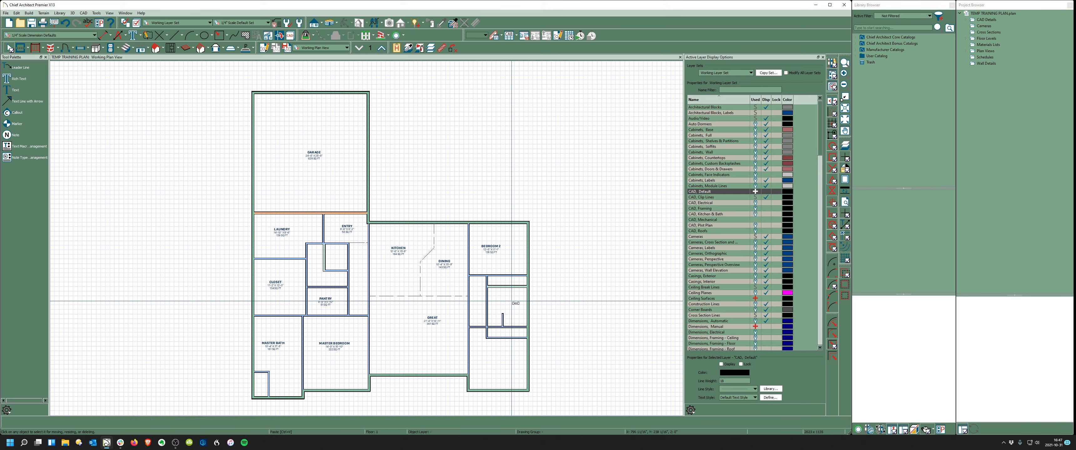
{"action": "left_click", "coordinate": [511, 301]}
{"action": "key", "text": "ctrl+v"}
{"action": "left_click", "coordinate": [500, 367]}
{"action": "scroll", "coordinate": [499, 368], "scroll_direction": "up", "scroll_amount": 3}
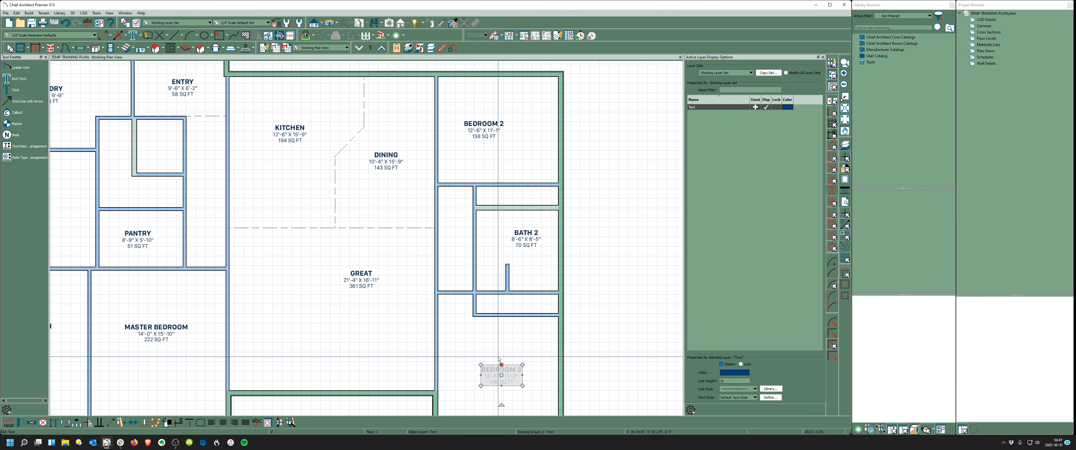
{"action": "key", "text": "ctrl+v"}
{"action": "left_click", "coordinate": [457, 244]}
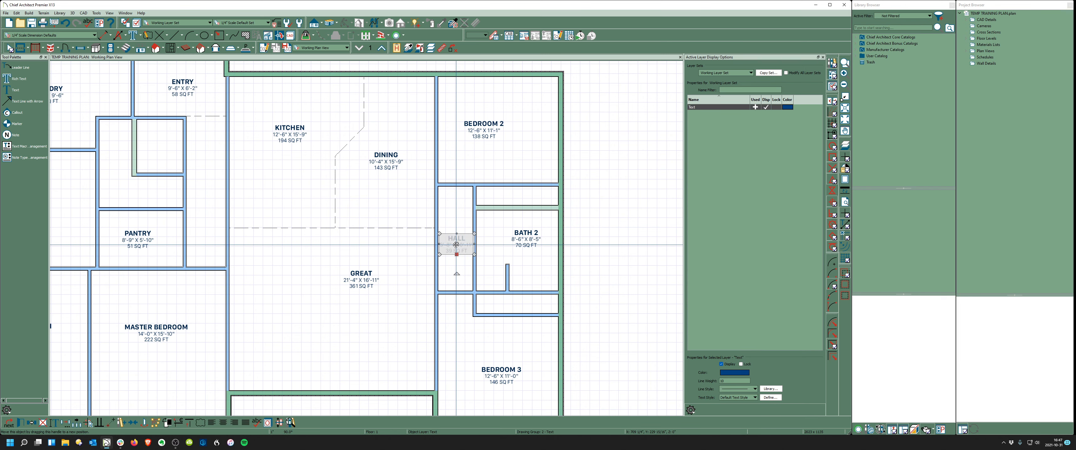
{"action": "left_click", "coordinate": [523, 307]}
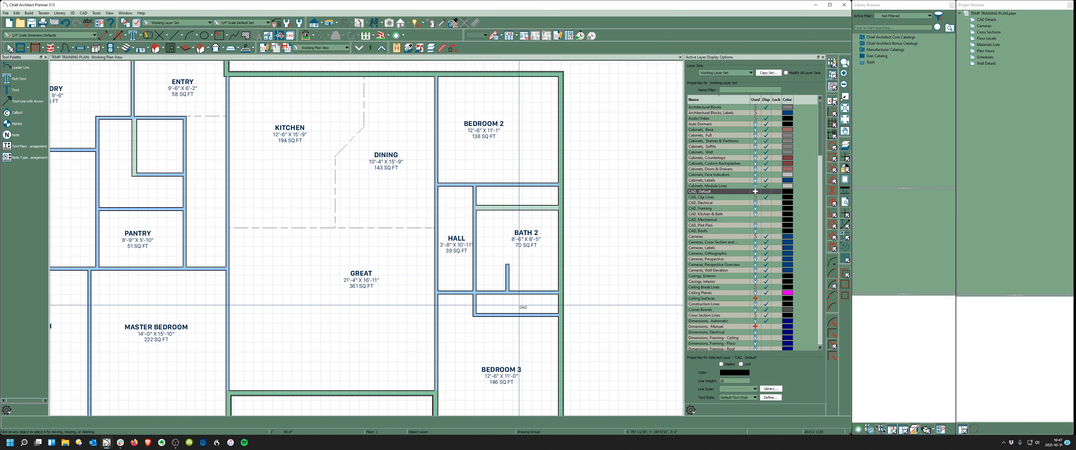
{"action": "left_click", "coordinate": [519, 305]}
- Open the Room Specification for Closet 3
{"action": "scroll", "coordinate": [520, 306], "scroll_direction": "up", "scroll_amount": 3}
{"action": "key", "text": "Escape"}
{"action": "double_click", "coordinate": [558, 310]}
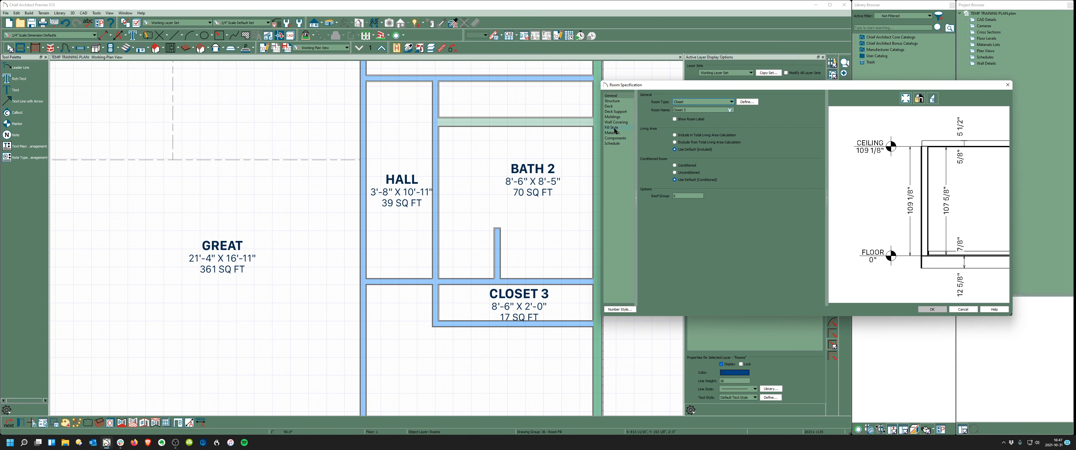
- Delete the %ROOM.DIMENSIONS% line from the CLOSET 3 label so it shows only 17 SQ FT
{"action": "left_click", "coordinate": [963, 309]}
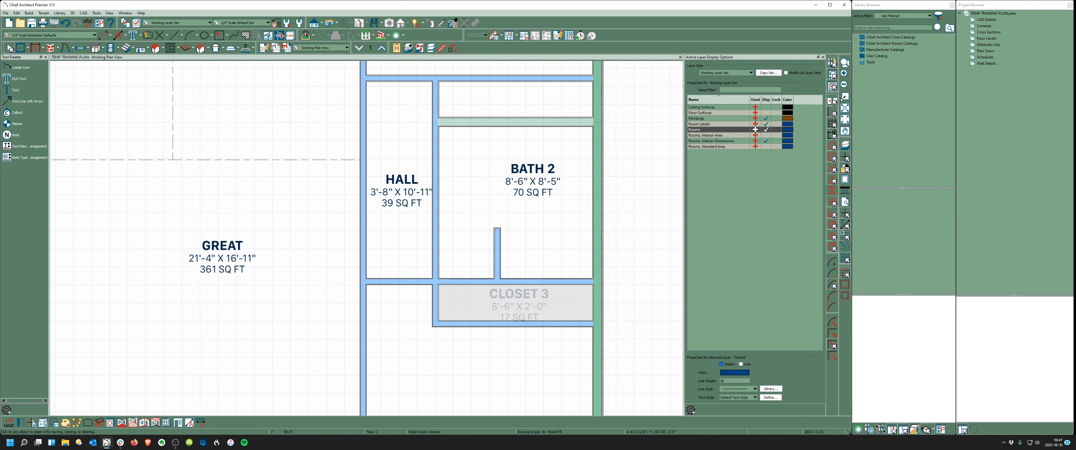
{"action": "left_click", "coordinate": [524, 299]}
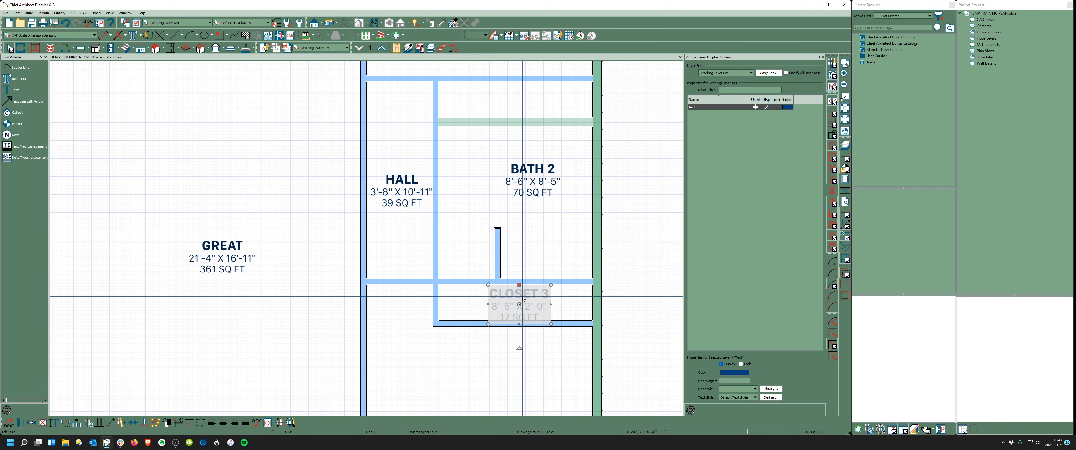
{"action": "double_click", "coordinate": [524, 299]}
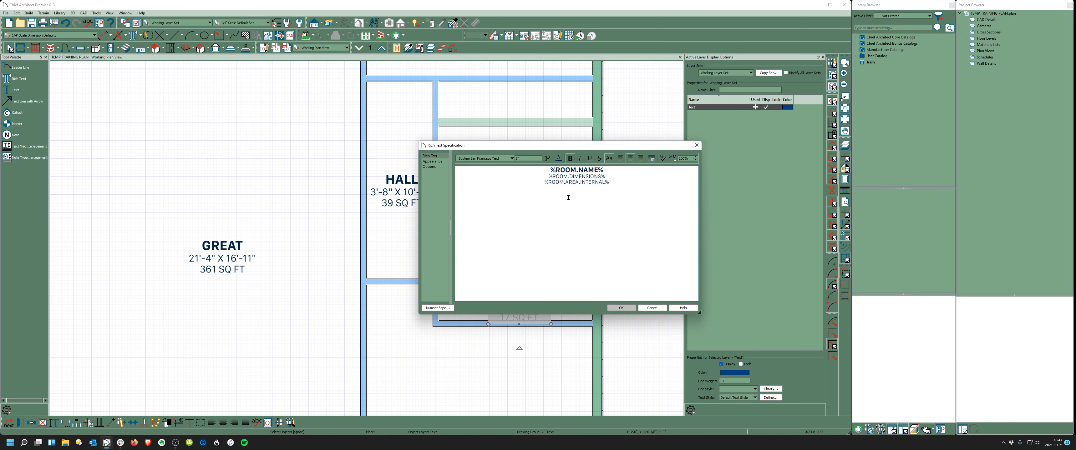
{"action": "left_click_drag", "start_coordinate": [611, 176], "coordinate": [528, 178]}
{"action": "key", "text": "Delete"}
{"action": "key", "text": "Delete"}
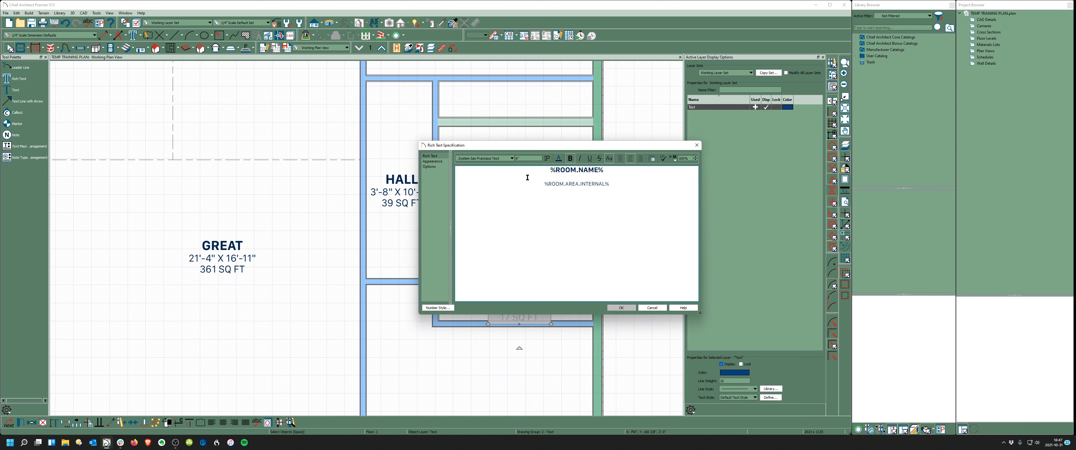
{"action": "left_click", "coordinate": [621, 308]}
- Copy the closet label into the upper closet, where it reads CLOSET 2
{"action": "scroll", "coordinate": [534, 300], "scroll_direction": "down", "scroll_amount": 2}
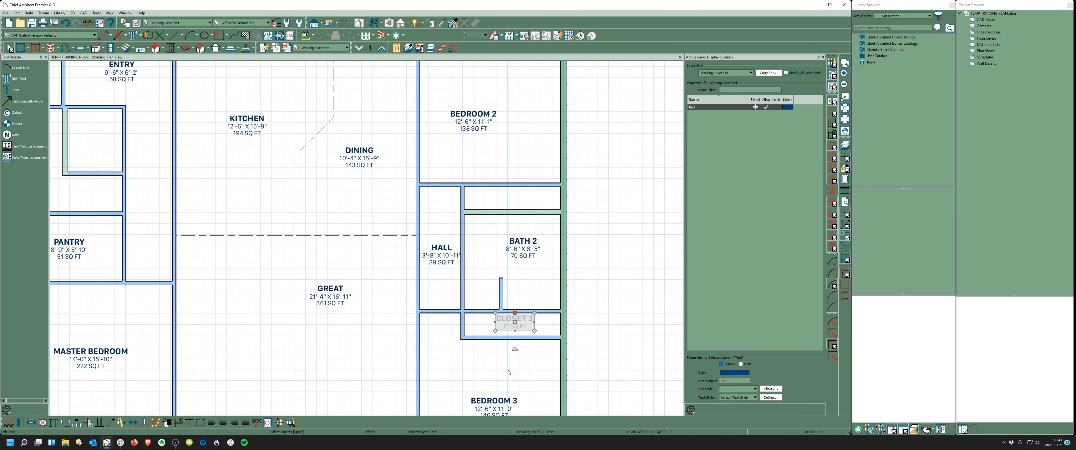
{"action": "key", "text": "c"}
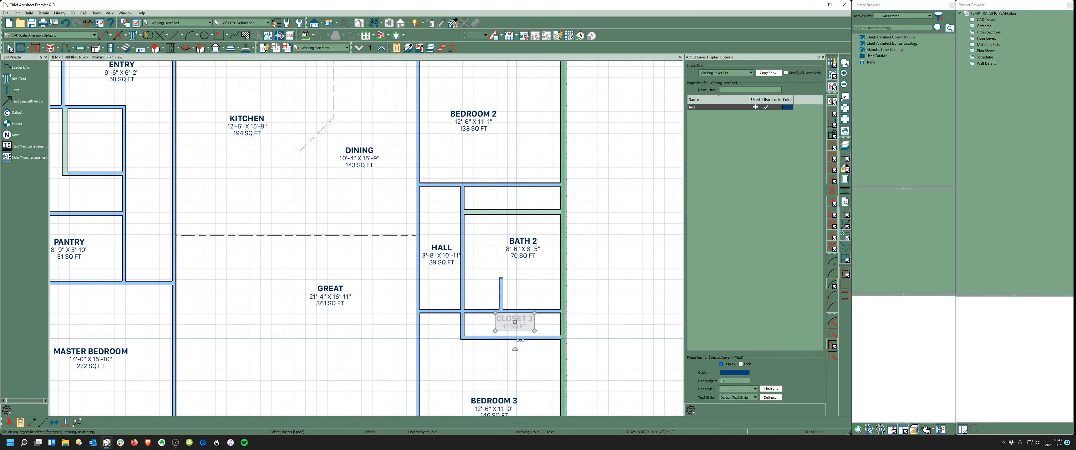
{"action": "left_click", "coordinate": [510, 197]}
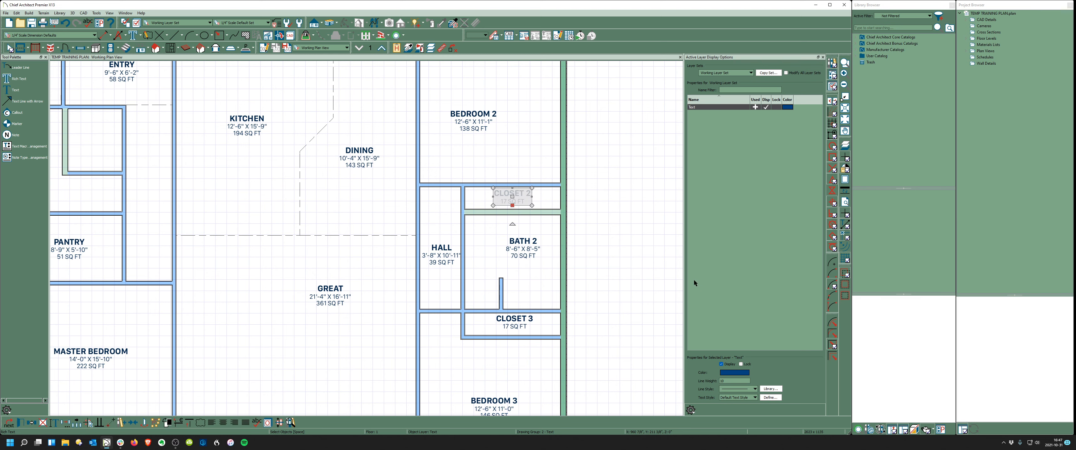
- Copy the ENTRY label for the powder room, labelled PWDR, and select the adjacent L-shaped room
{"action": "scroll", "coordinate": [503, 316], "scroll_direction": "down", "scroll_amount": 1}
{"action": "scroll", "coordinate": [503, 318], "scroll_direction": "down", "scroll_amount": 1}
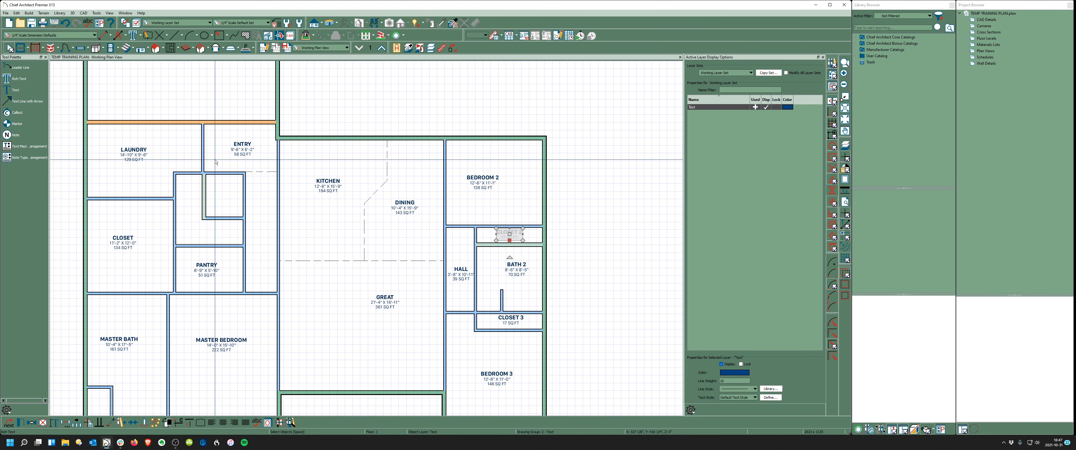
{"action": "left_click", "coordinate": [241, 149]}
{"action": "key", "text": "ctrl+c"}
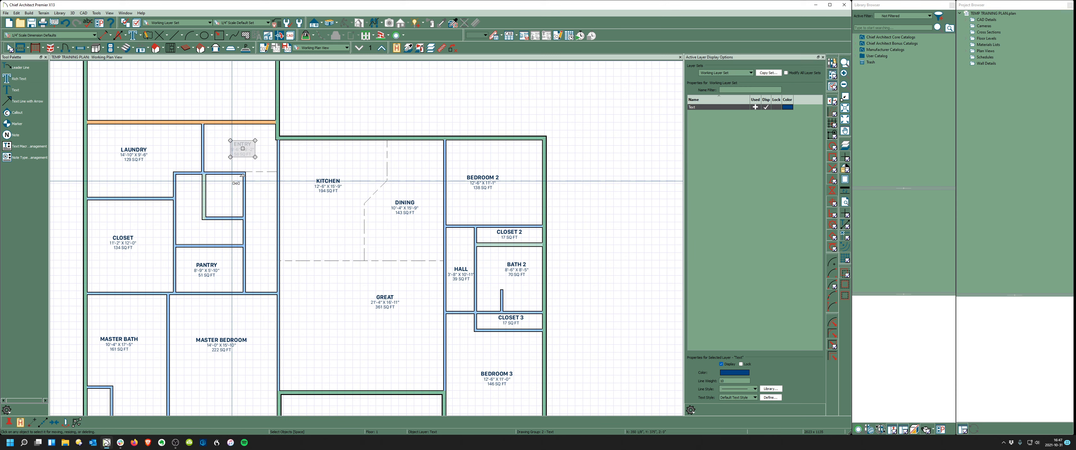
{"action": "scroll", "coordinate": [177, 240], "scroll_direction": "up", "scroll_amount": 1}
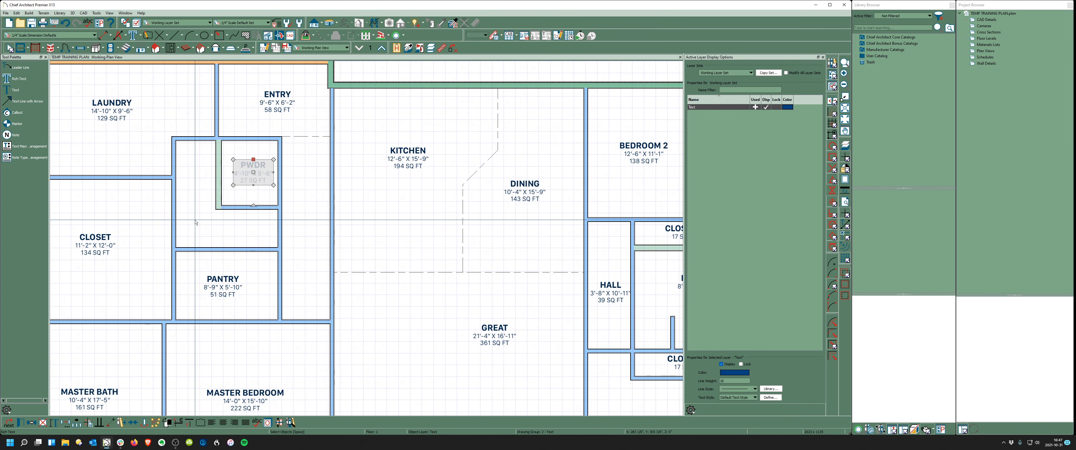
{"action": "left_click", "coordinate": [197, 221]}
- Change the L-shaped room's Room Type from Kitchen in Room Specification and confirm
{"action": "double_click", "coordinate": [197, 220]}
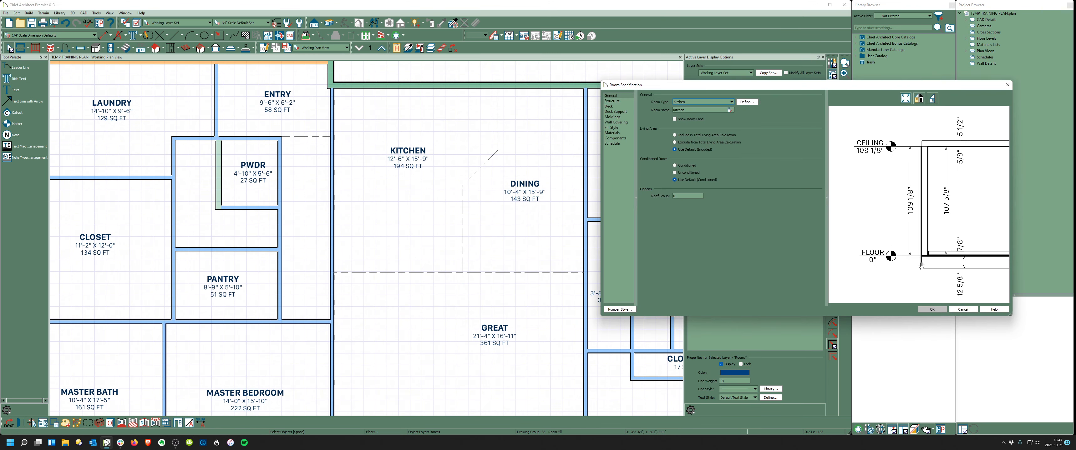
{"action": "left_click", "coordinate": [731, 103]}
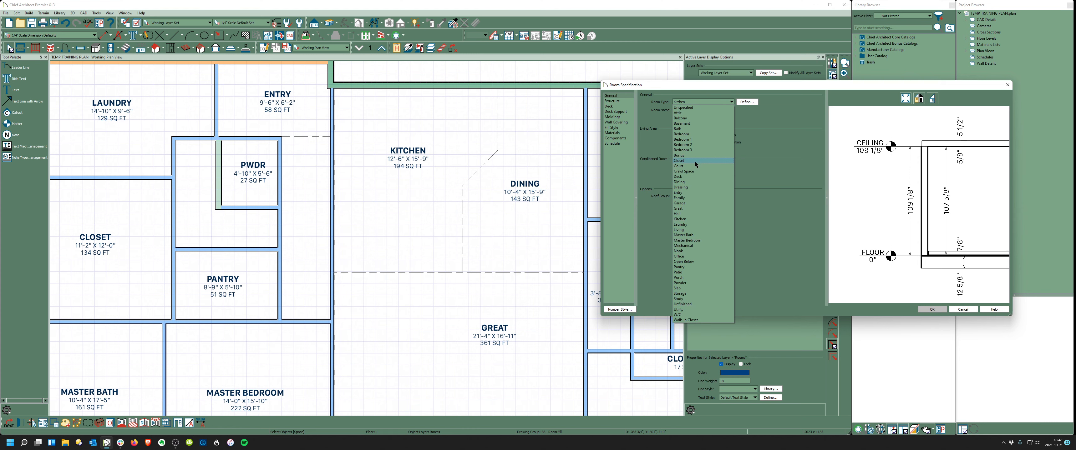
{"action": "key", "text": "Escape"}
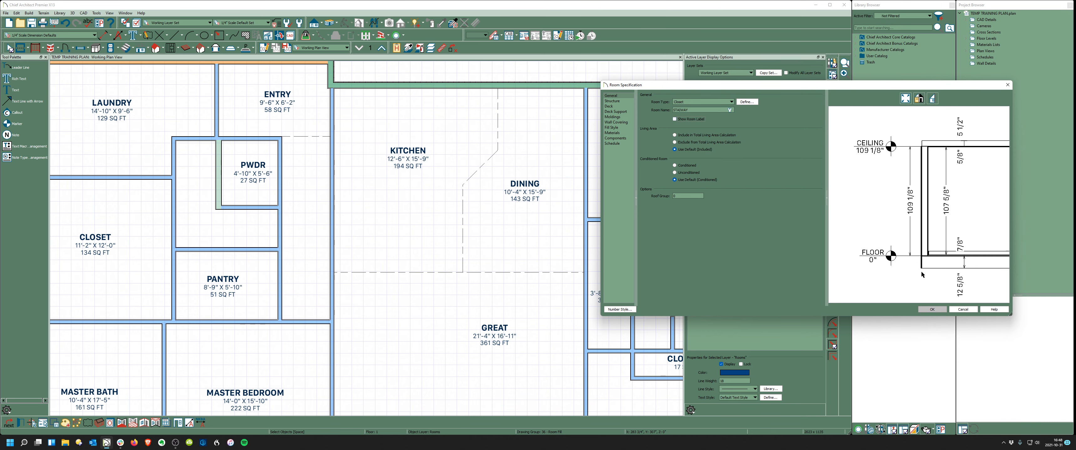
{"action": "left_click", "coordinate": [933, 310]}
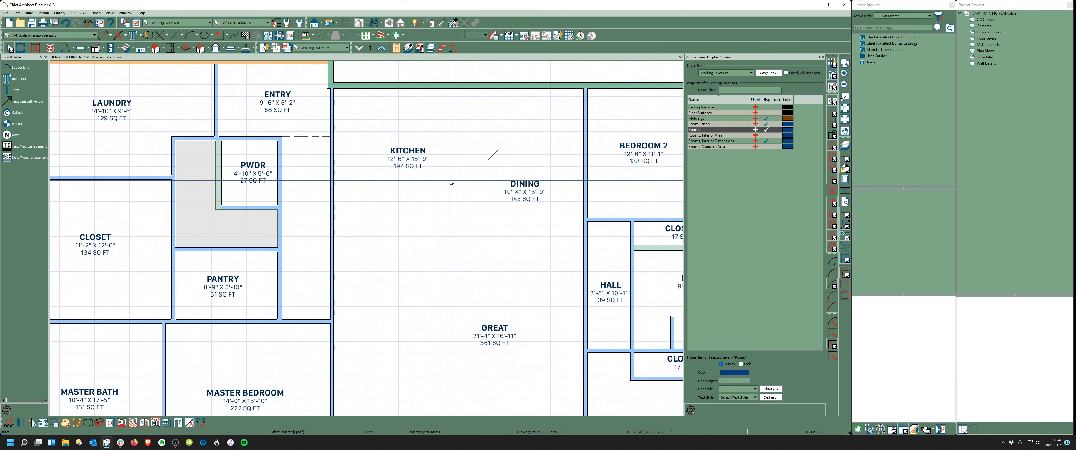
- Label the small room under Master Bath W/C and the L-shaped room beside Pantry STAIRWAY
{"action": "scroll", "coordinate": [354, 170], "scroll_direction": "down", "scroll_amount": 1}
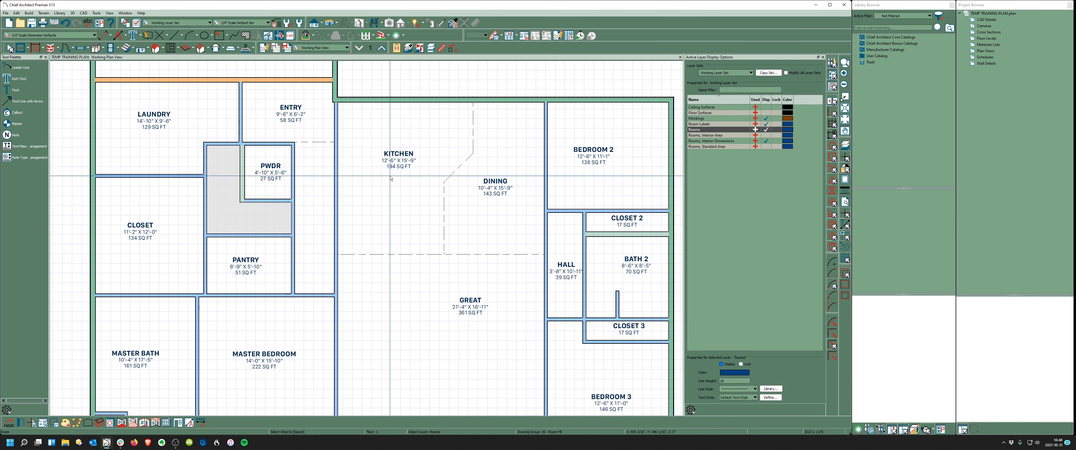
{"action": "left_click", "coordinate": [638, 222]}
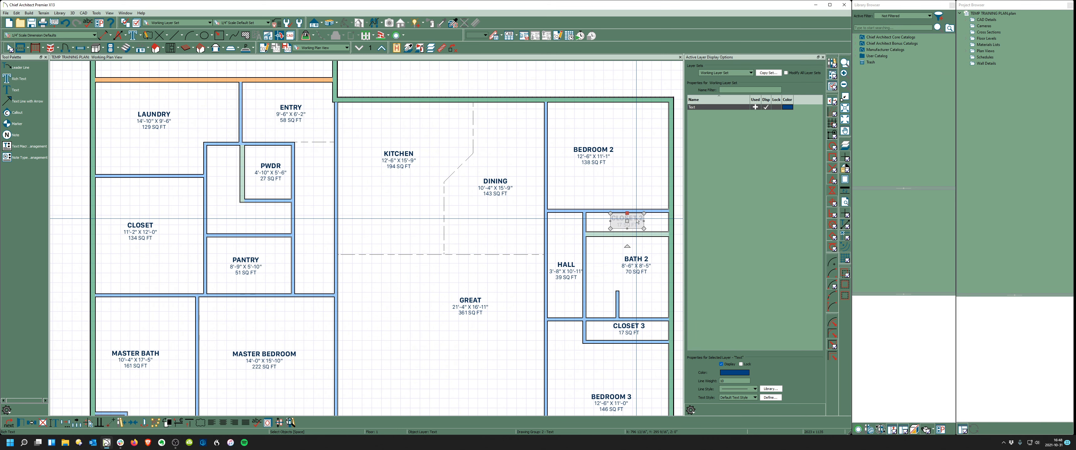
{"action": "left_click", "coordinate": [240, 213]}
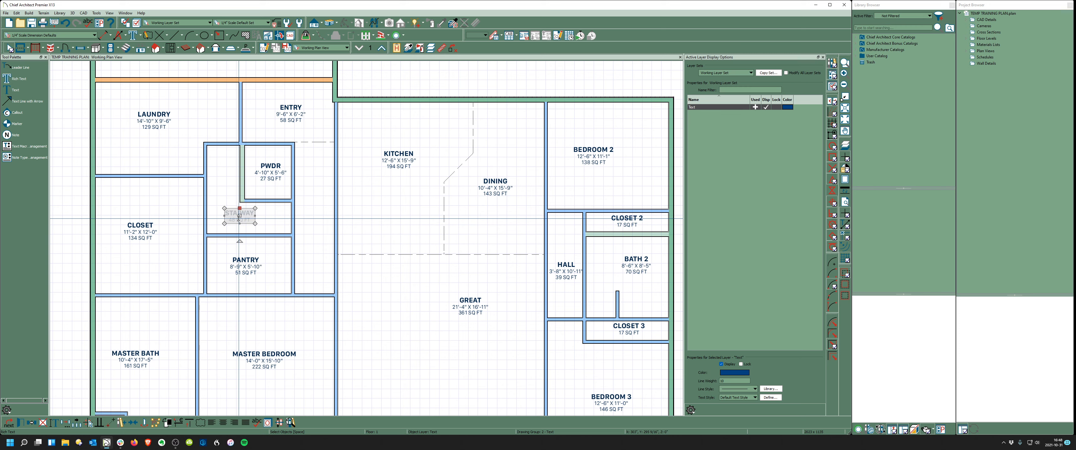
{"action": "scroll", "coordinate": [211, 222], "scroll_direction": "down", "scroll_amount": 2}
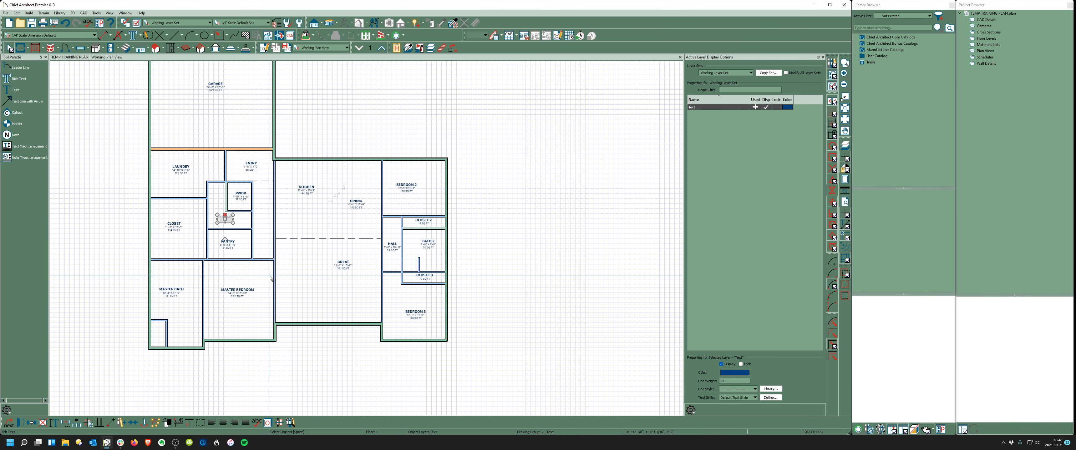
{"action": "scroll", "coordinate": [155, 332], "scroll_direction": "up", "scroll_amount": 2}
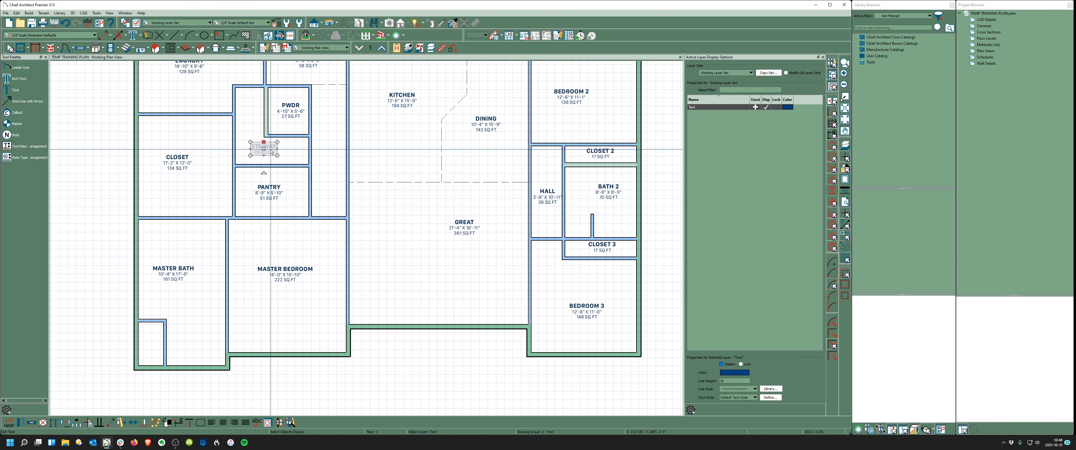
{"action": "left_click", "coordinate": [151, 341]}
{"action": "scroll", "coordinate": [123, 360], "scroll_direction": "down", "scroll_amount": 1}
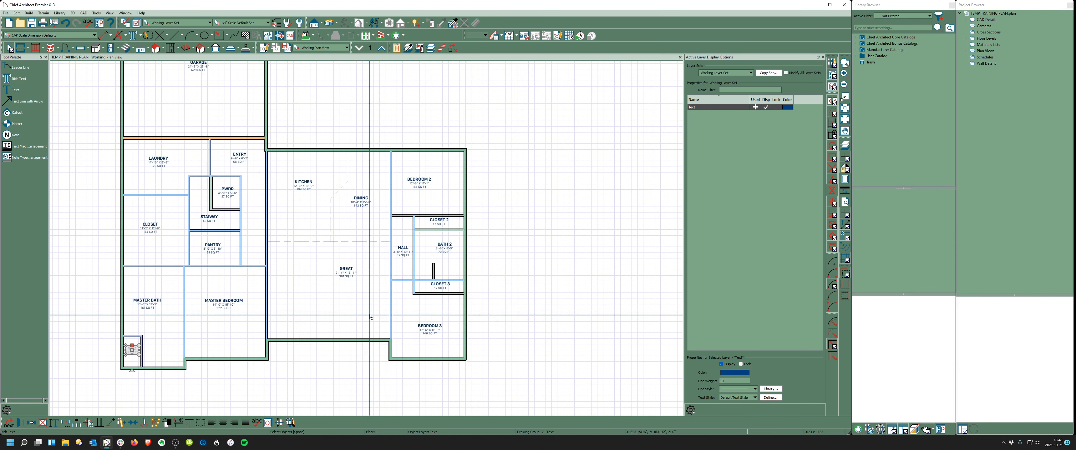
{"action": "scroll", "coordinate": [434, 264], "scroll_direction": "up", "scroll_amount": 2}
{"action": "scroll", "coordinate": [433, 264], "scroll_direction": "down", "scroll_amount": 3}
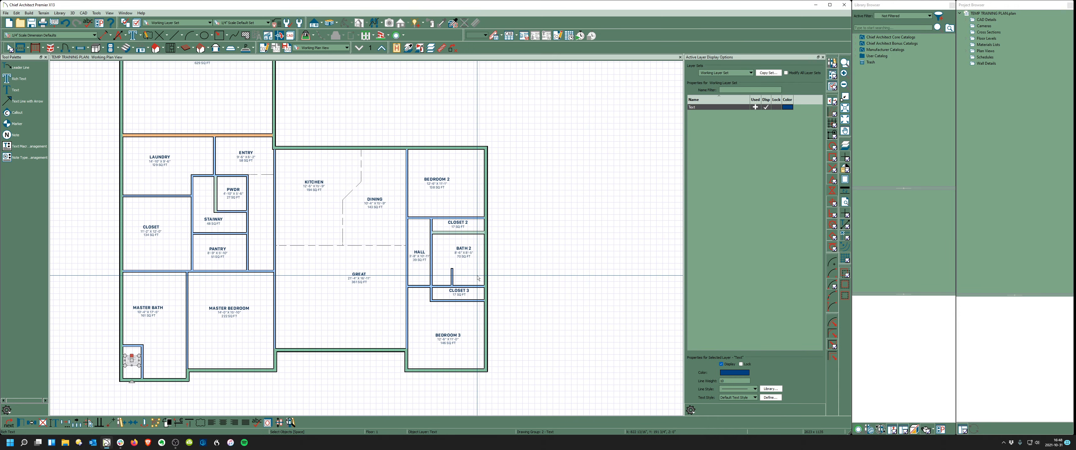
{"action": "left_click", "coordinate": [504, 284]}
{"action": "scroll", "coordinate": [505, 284], "scroll_direction": "down", "scroll_amount": 1}
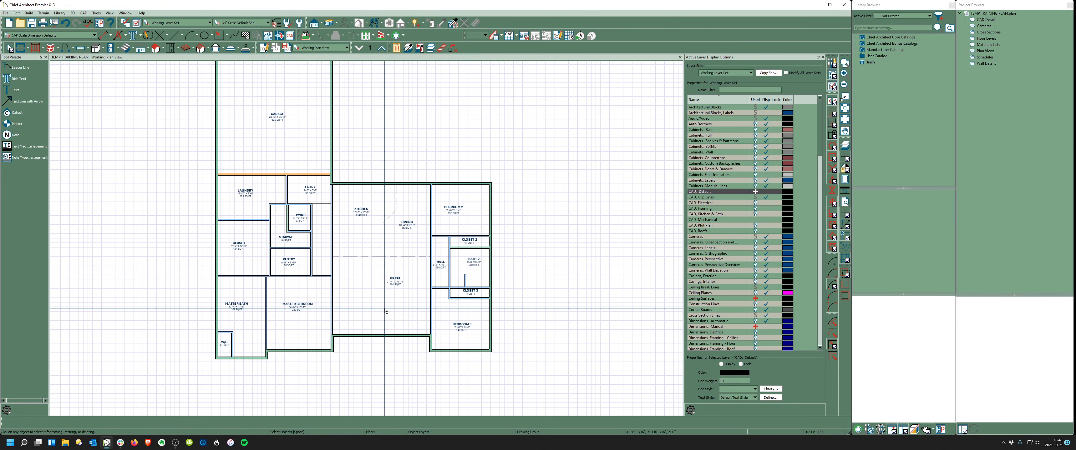
{"action": "scroll", "coordinate": [389, 294], "scroll_direction": "up", "scroll_amount": 2}
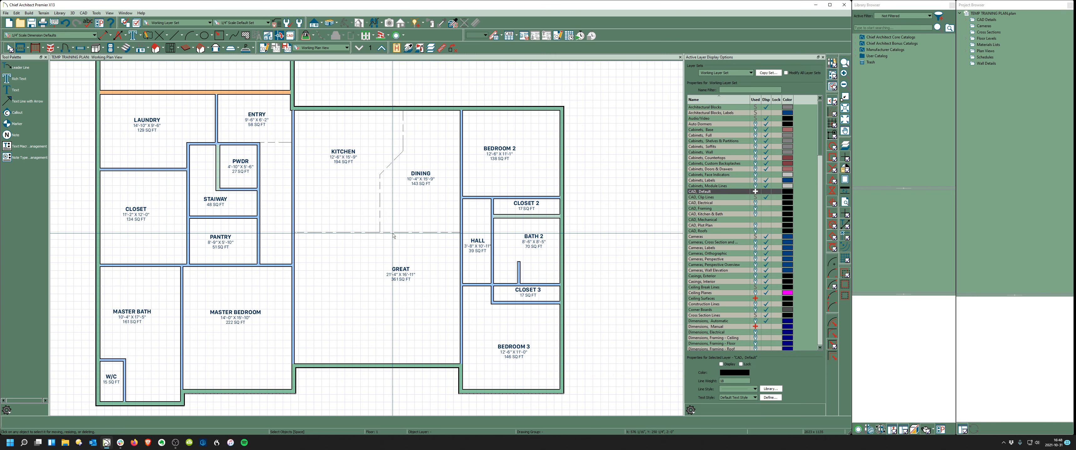
- Select the diagonal kitchen room divider and check its layer, Walls, Main Layer Only
{"action": "left_click", "coordinate": [37, 75]}
{"action": "left_click", "coordinate": [24, 50]}
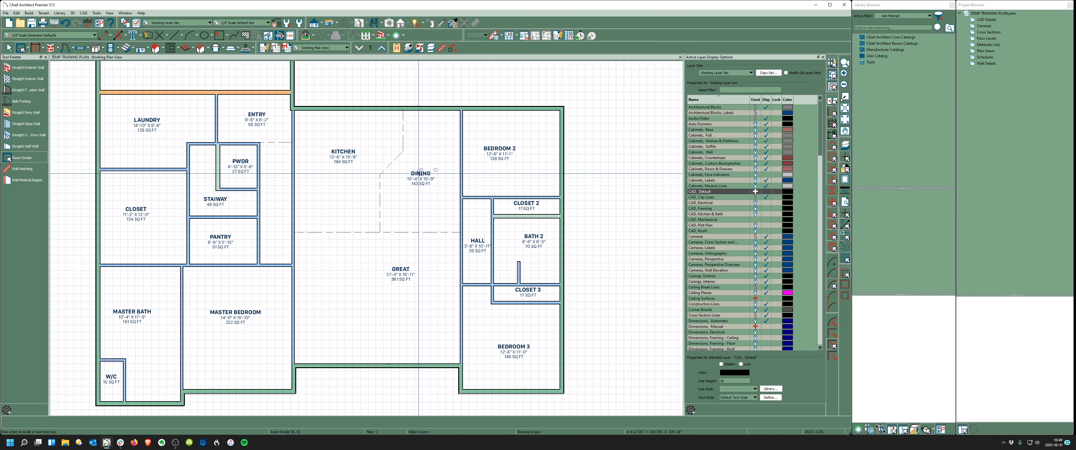
{"action": "key", "text": "space"}
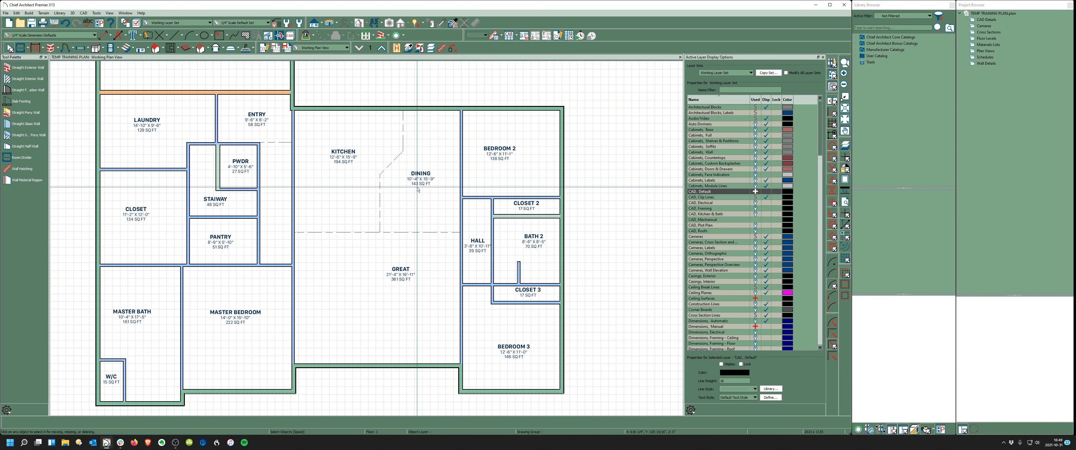
{"action": "left_click", "coordinate": [388, 166]}
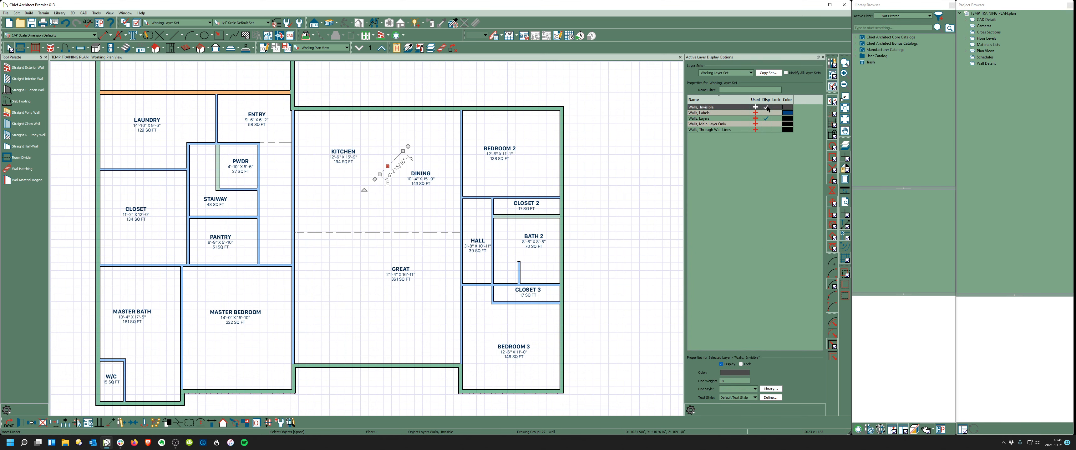
{"action": "left_click", "coordinate": [768, 125]}
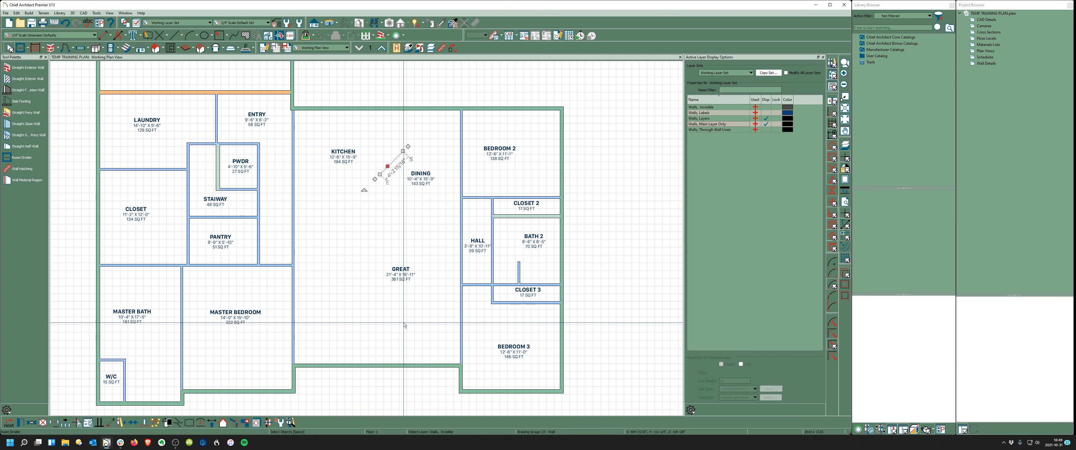
{"action": "left_click", "coordinate": [376, 170]}
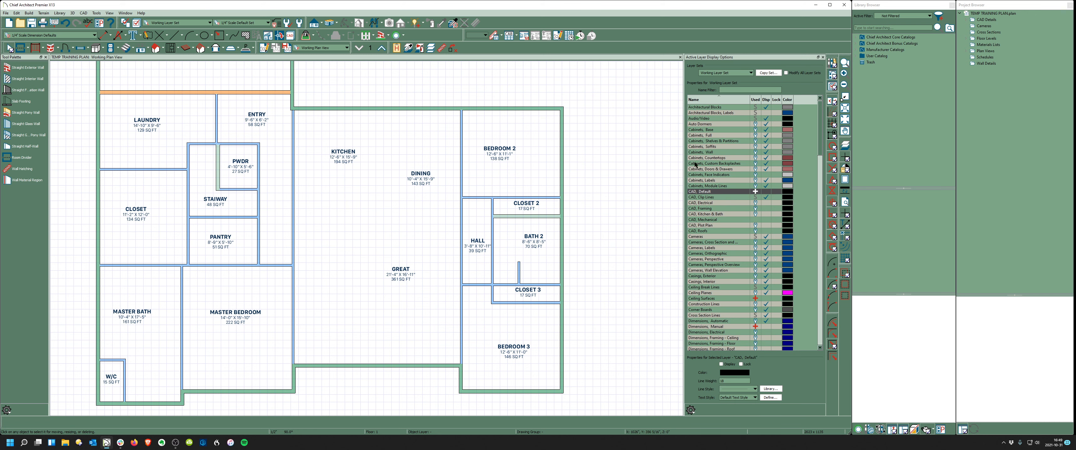
- Inspect the top exterior wall above the kitchen, then deselect it
{"action": "left_click", "coordinate": [529, 109]}
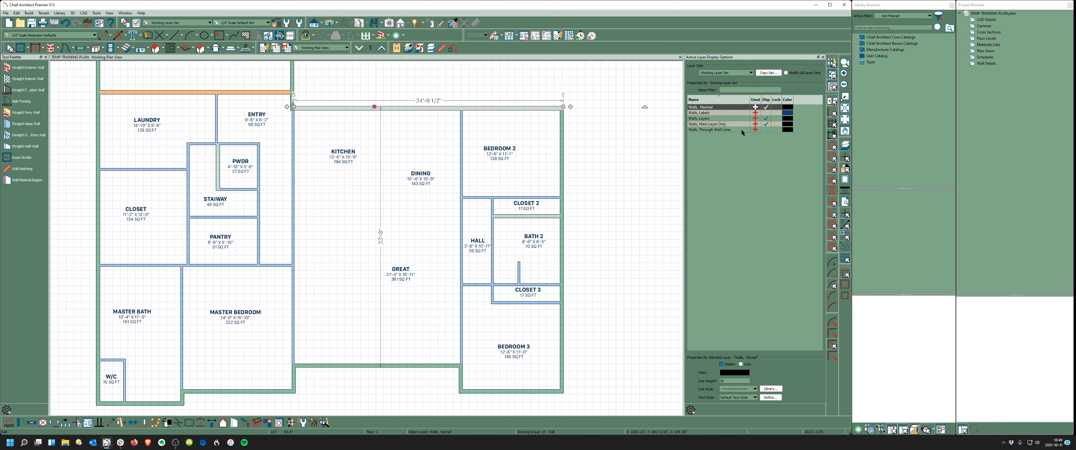
{"action": "key", "text": "Escape"}
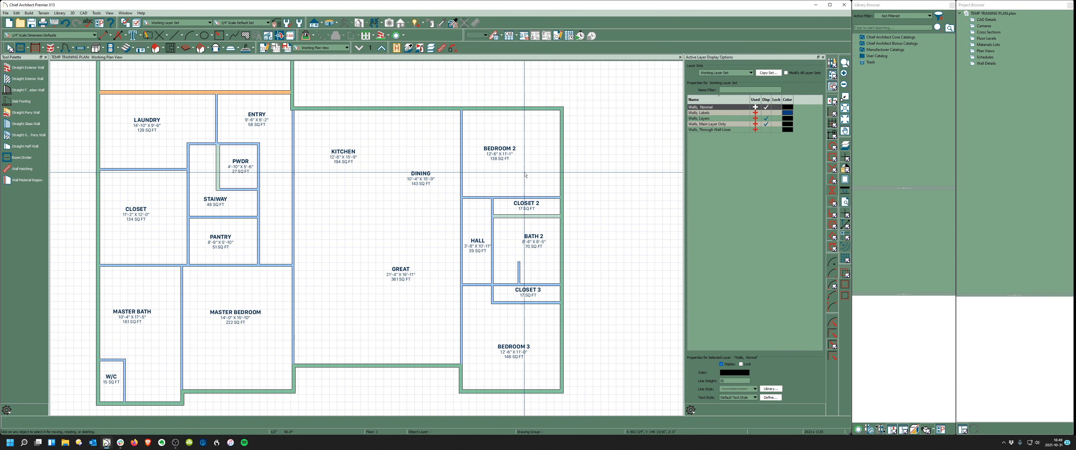
{"action": "scroll", "coordinate": [755, 242], "scroll_direction": "down", "scroll_amount": 10}
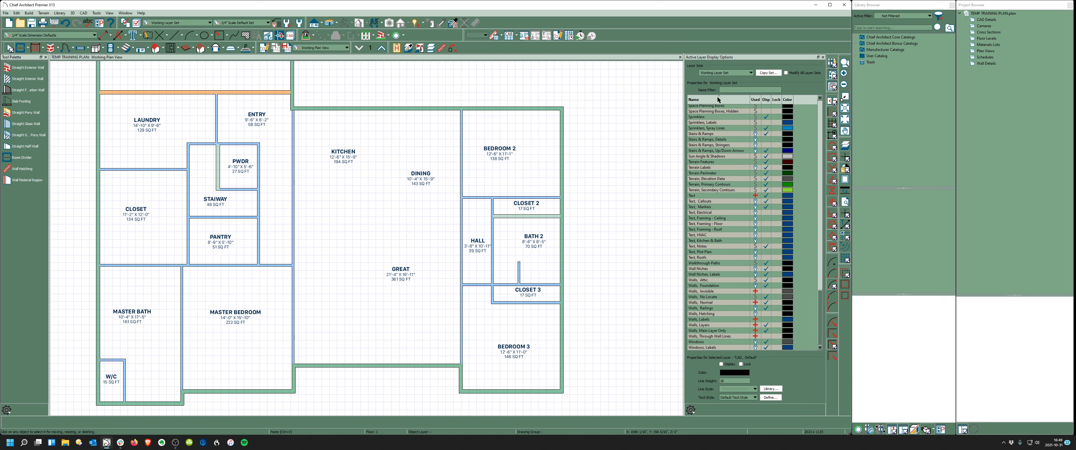
{"action": "scroll", "coordinate": [717, 98], "scroll_direction": "up", "scroll_amount": 10}
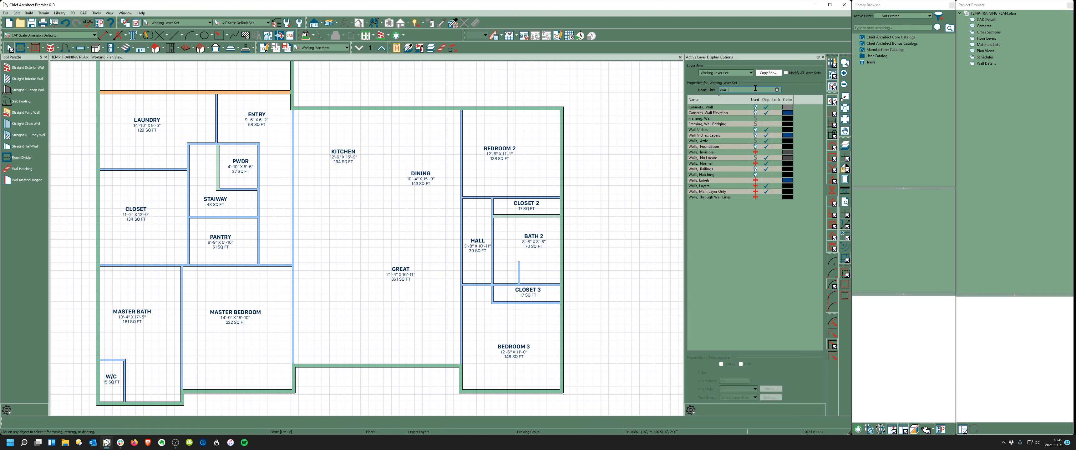
- Show the Walls, Invisible layer again and copy the GREAT label into the corridor as HALL
{"action": "left_click", "coordinate": [759, 153]}
{"action": "left_click", "coordinate": [766, 152]}
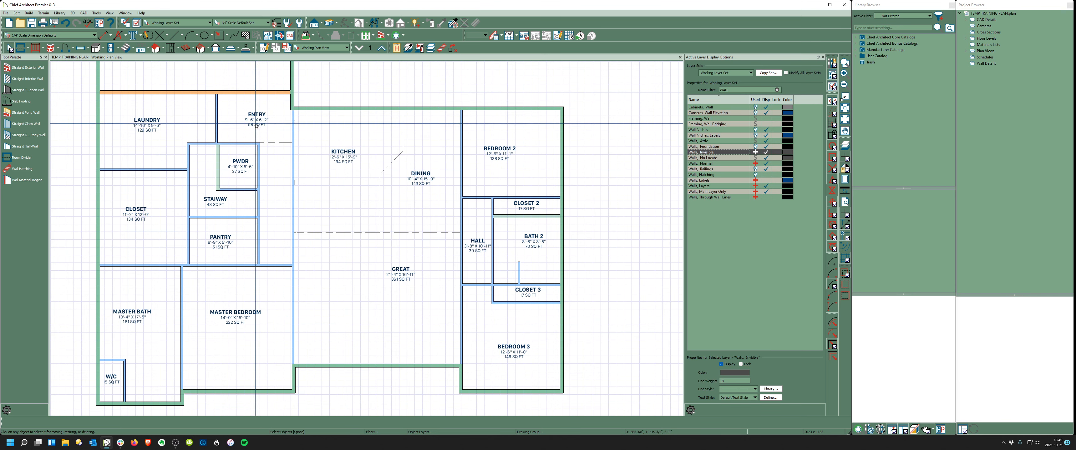
{"action": "left_click", "coordinate": [402, 274]}
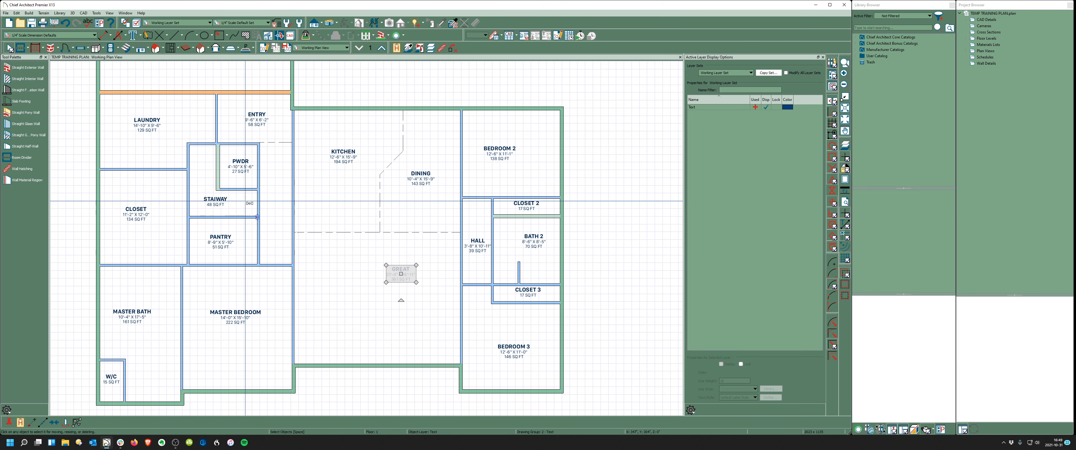
{"action": "left_click", "coordinate": [275, 195]}
{"action": "key", "text": "Escape"}
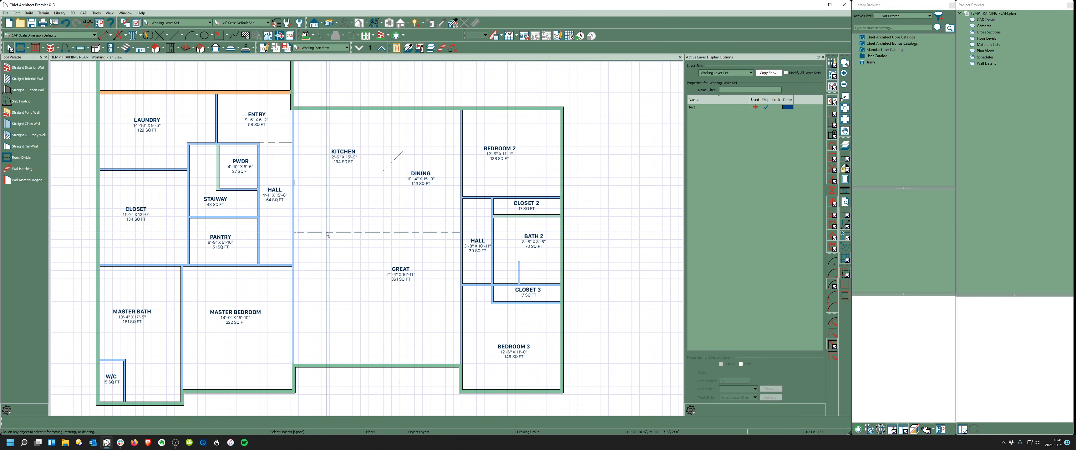
- Turn on the Dimensions, Manual layer through the Manual Dimension tool and zoom in to check it
{"action": "scroll", "coordinate": [469, 246], "scroll_direction": "down", "scroll_amount": 3}
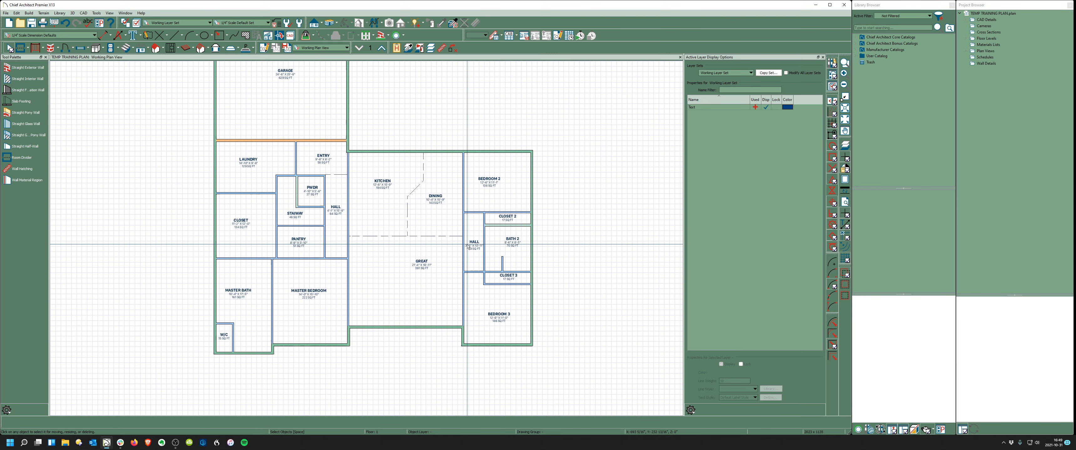
{"action": "scroll", "coordinate": [368, 250], "scroll_direction": "down", "scroll_amount": 1}
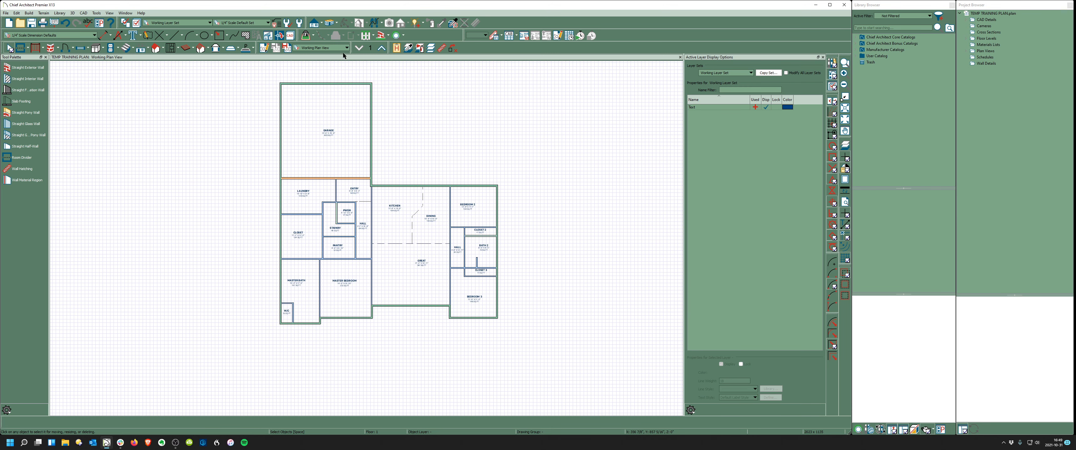
{"action": "scroll", "coordinate": [386, 127], "scroll_direction": "up", "scroll_amount": 1}
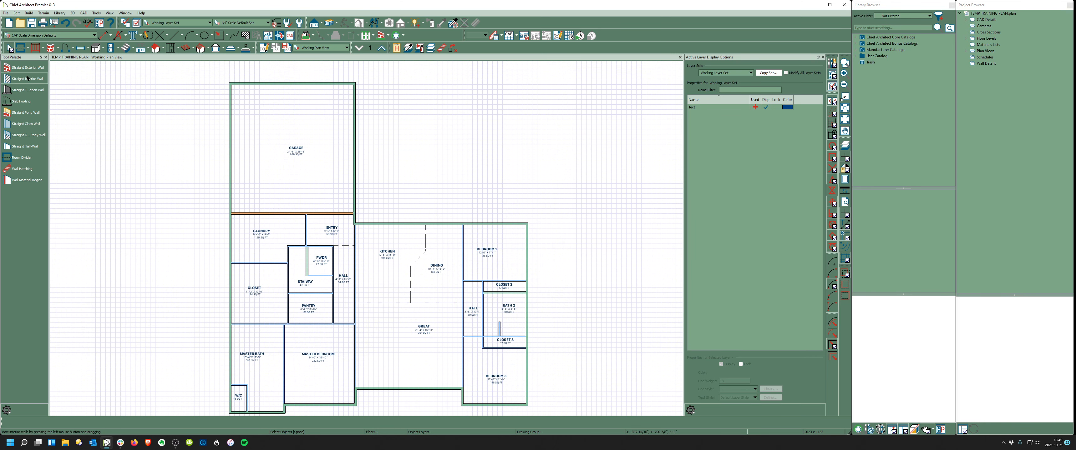
{"action": "left_click", "coordinate": [120, 36]}
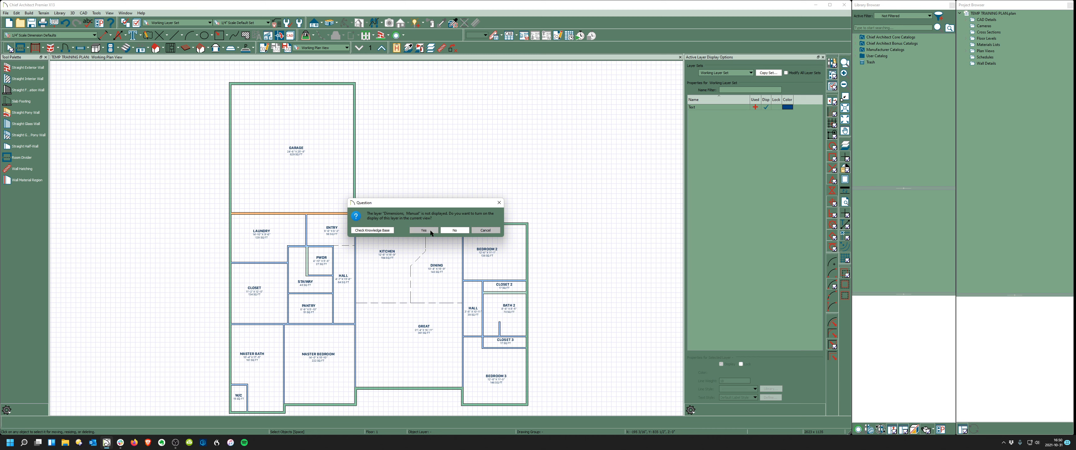
{"action": "left_click", "coordinate": [431, 232]}
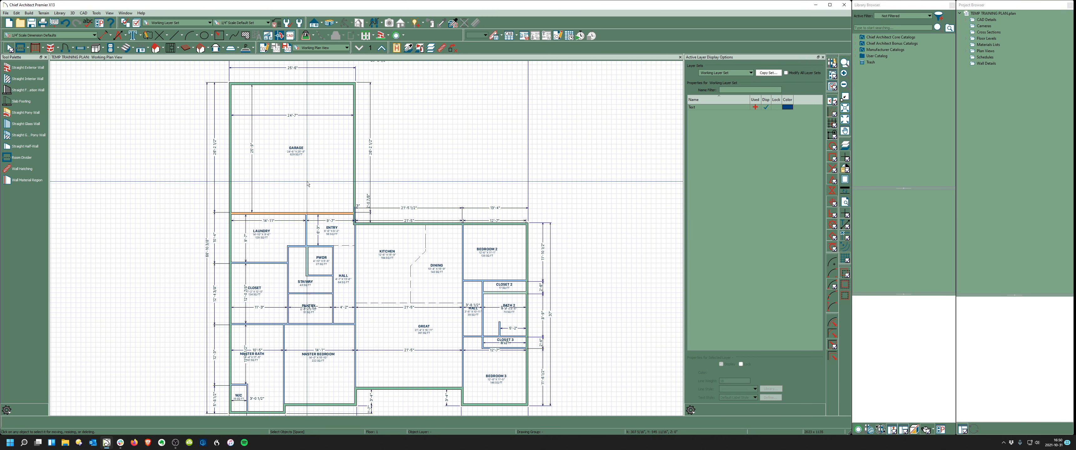
{"action": "scroll", "coordinate": [515, 290], "scroll_direction": "up", "scroll_amount": 1}
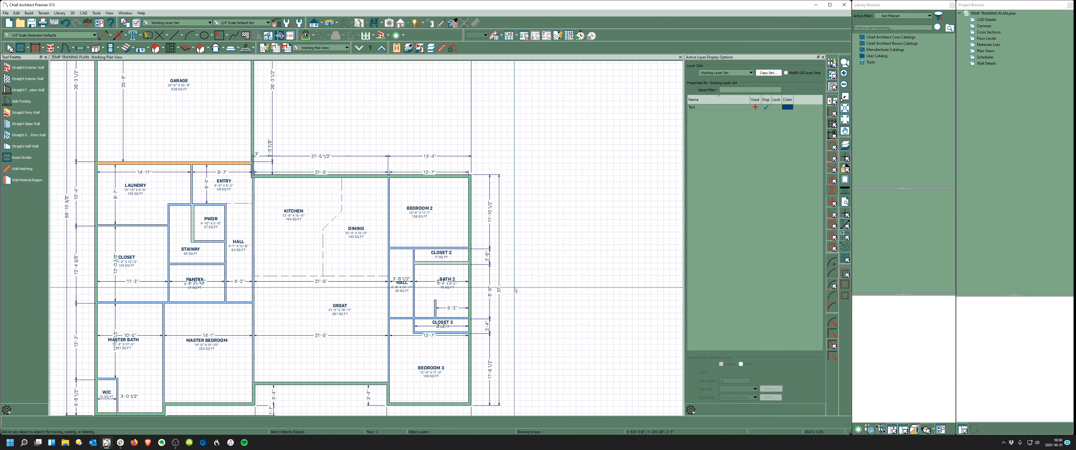
{"action": "scroll", "coordinate": [424, 178], "scroll_direction": "up", "scroll_amount": 2}
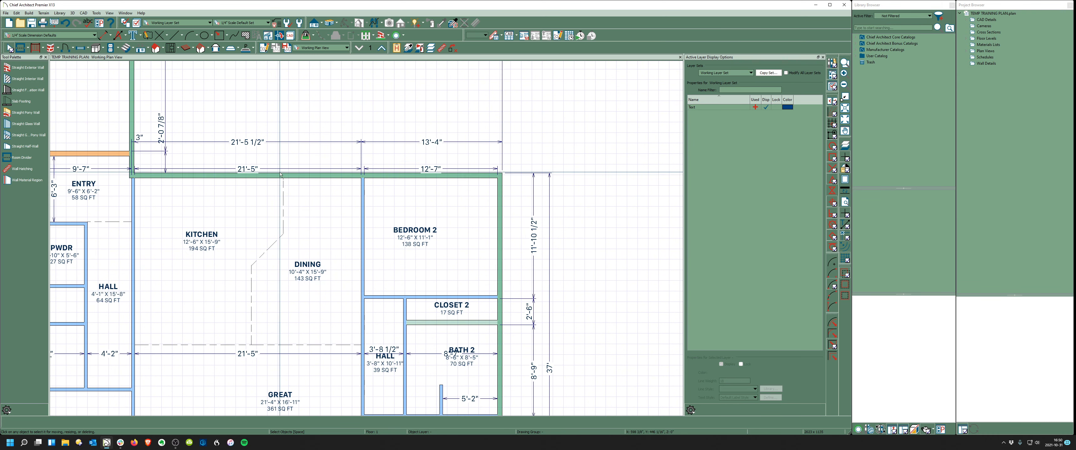
{"action": "scroll", "coordinate": [280, 174], "scroll_direction": "down", "scroll_amount": 2}
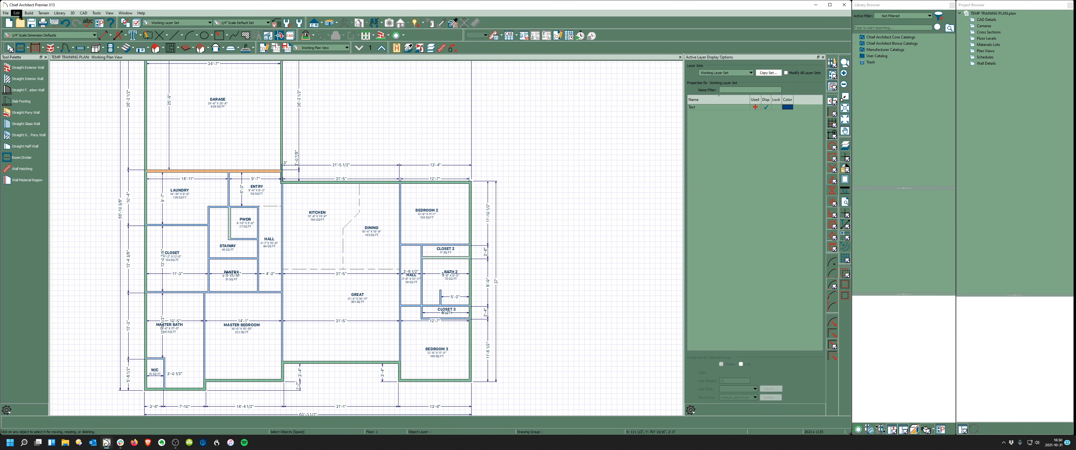
{"action": "left_click", "coordinate": [19, 15]}
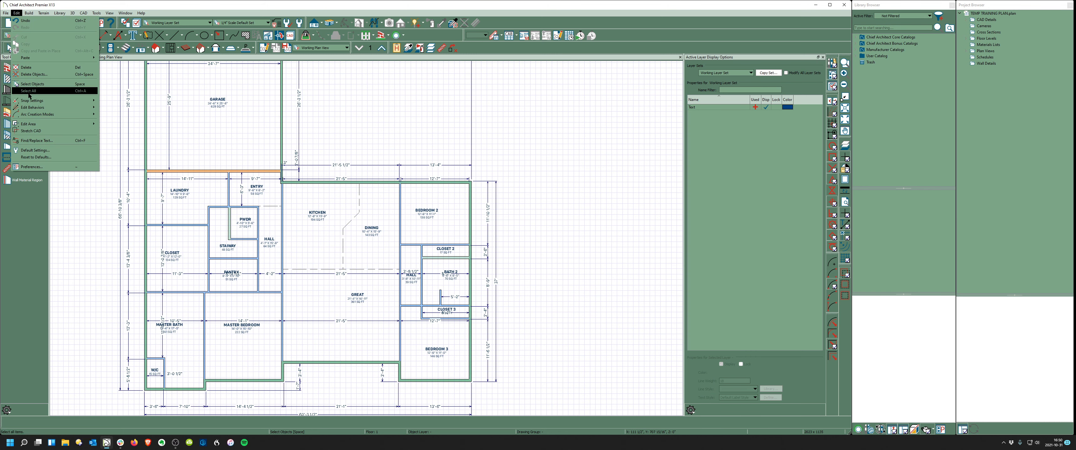
- Delete all Automatic and Manual dimensions from the plan using Delete Objects
{"action": "mouse_move", "coordinate": [31, 101]}
{"action": "left_click", "coordinate": [33, 74]}
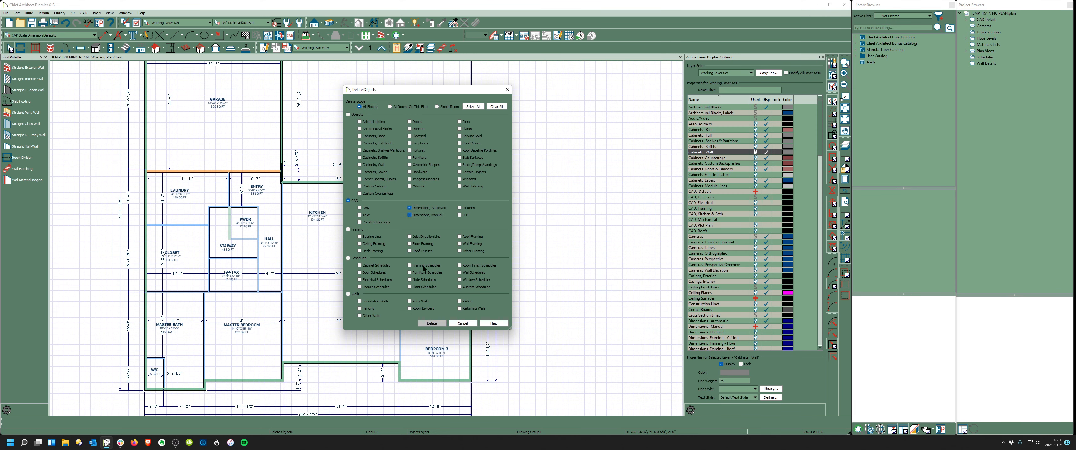
{"action": "left_click", "coordinate": [431, 324]}
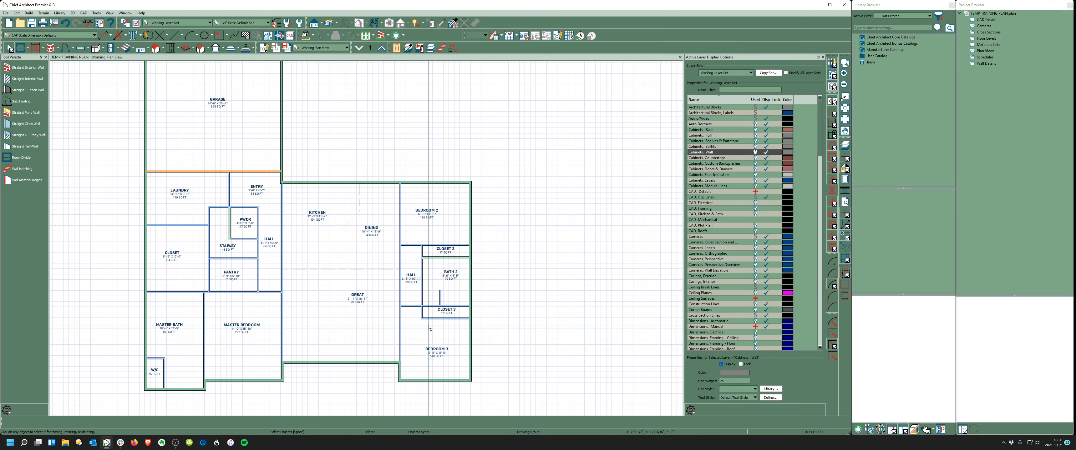
{"action": "scroll", "coordinate": [418, 330], "scroll_direction": "down", "scroll_amount": 1}
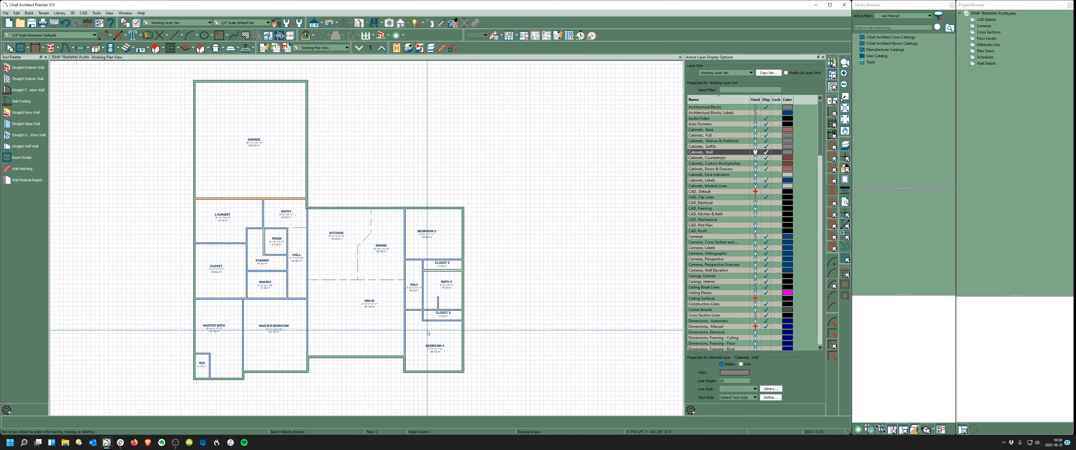
- Generate automatic exterior dimensions around the plan and zoom over the east-side rooms
{"action": "left_click", "coordinate": [118, 35]}
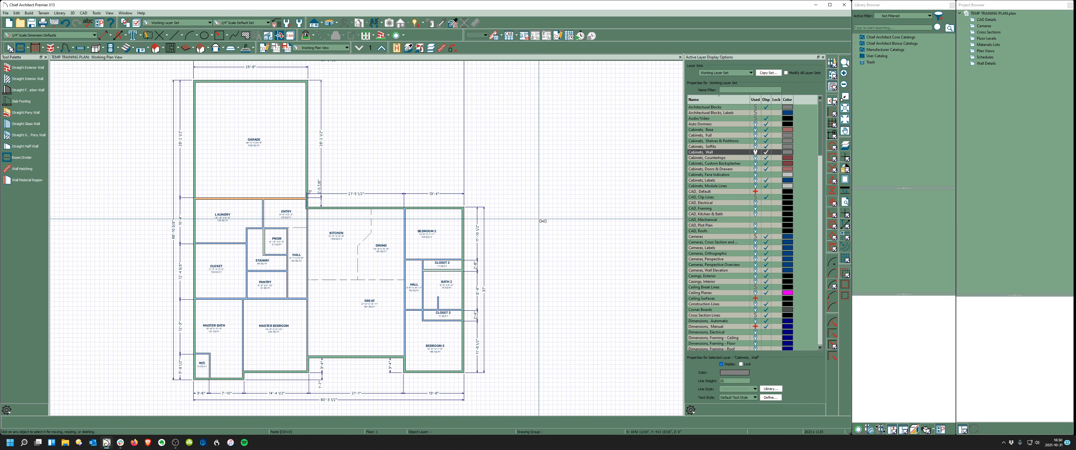
{"action": "scroll", "coordinate": [431, 196], "scroll_direction": "down", "scroll_amount": 1}
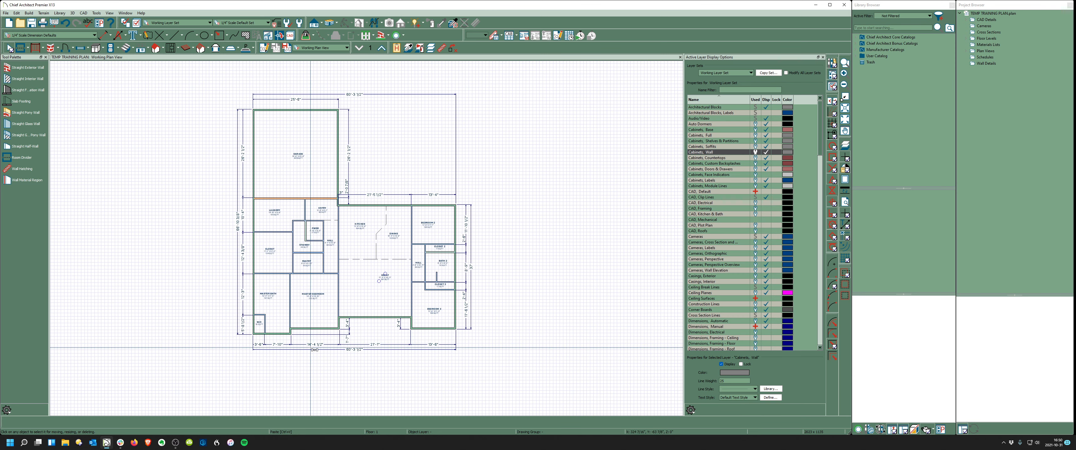
{"action": "scroll", "coordinate": [292, 352], "scroll_direction": "up", "scroll_amount": 3}
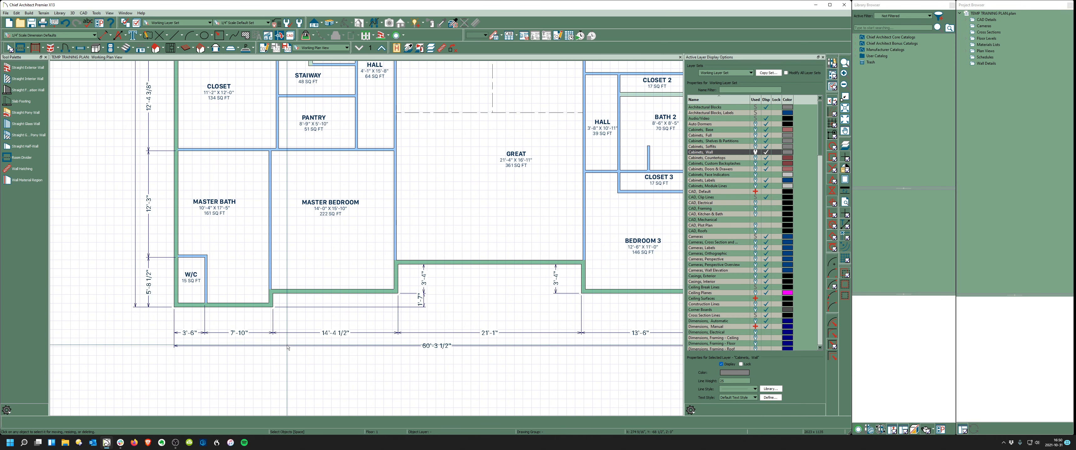
{"action": "scroll", "coordinate": [188, 287], "scroll_direction": "down", "scroll_amount": 1}
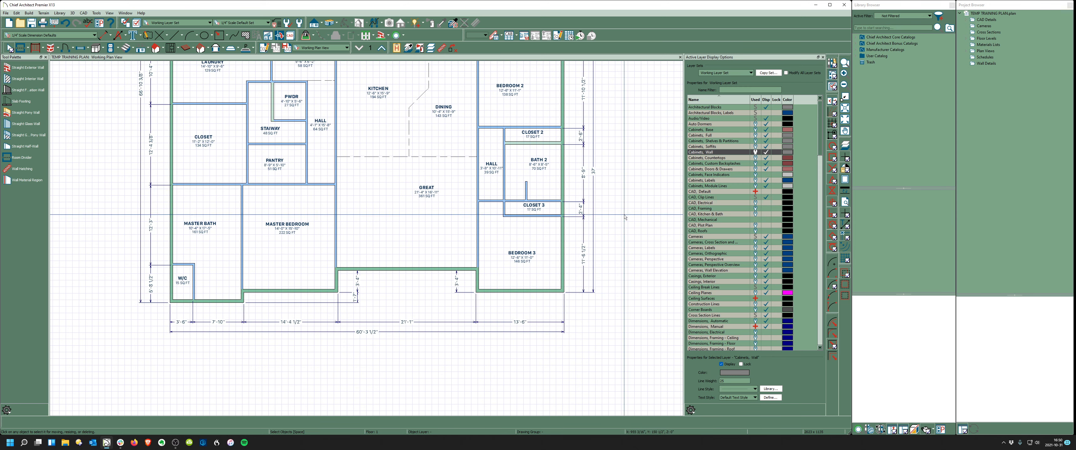
{"action": "scroll", "coordinate": [598, 186], "scroll_direction": "up", "scroll_amount": 3}
{"action": "scroll", "coordinate": [407, 321], "scroll_direction": "down", "scroll_amount": 1}
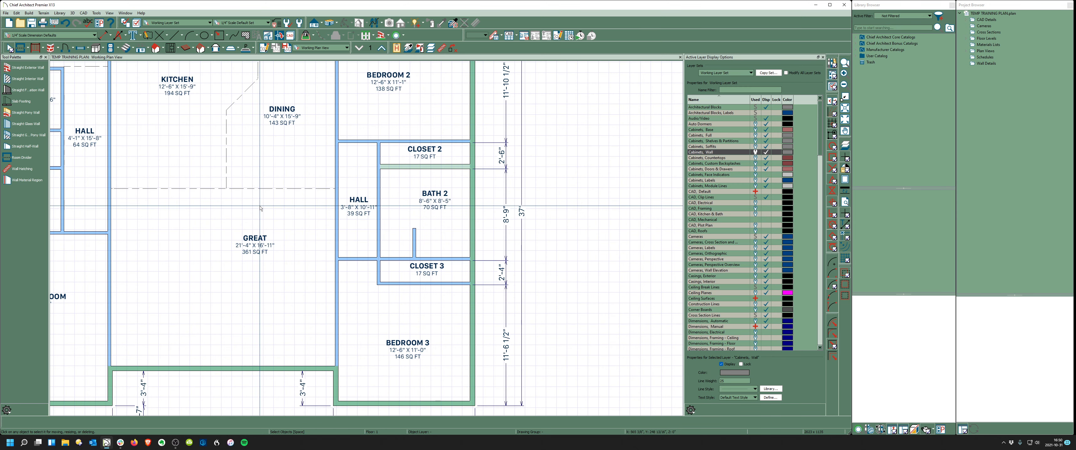
{"action": "left_click", "coordinate": [108, 36]}
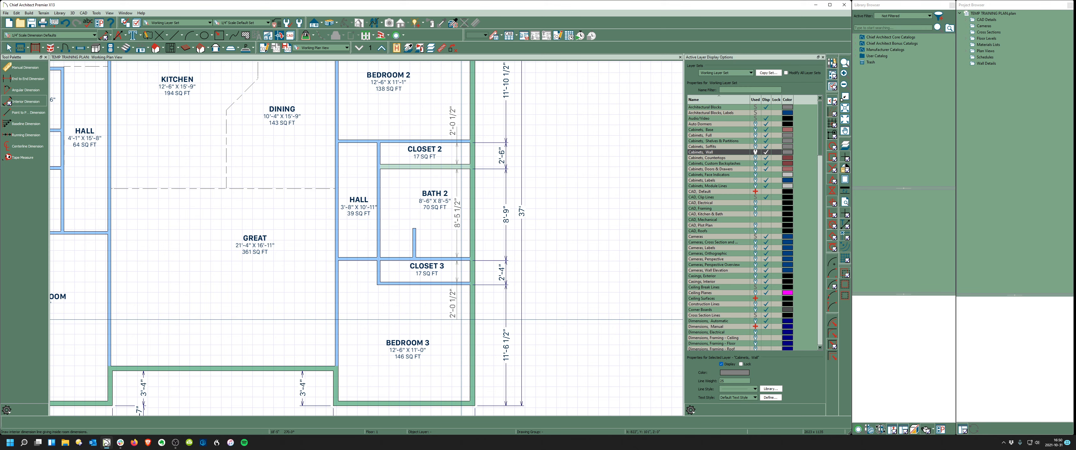
{"action": "scroll", "coordinate": [469, 284], "scroll_direction": "up", "scroll_amount": 2}
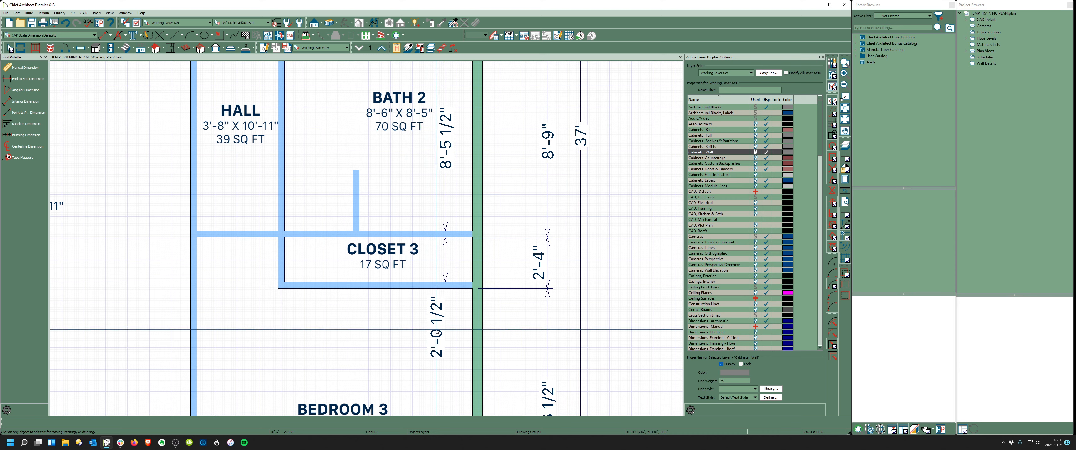
- Change Closet 3's depth from 2'-0 1/2" to 25" (2'-1")
{"action": "left_click", "coordinate": [413, 286]}
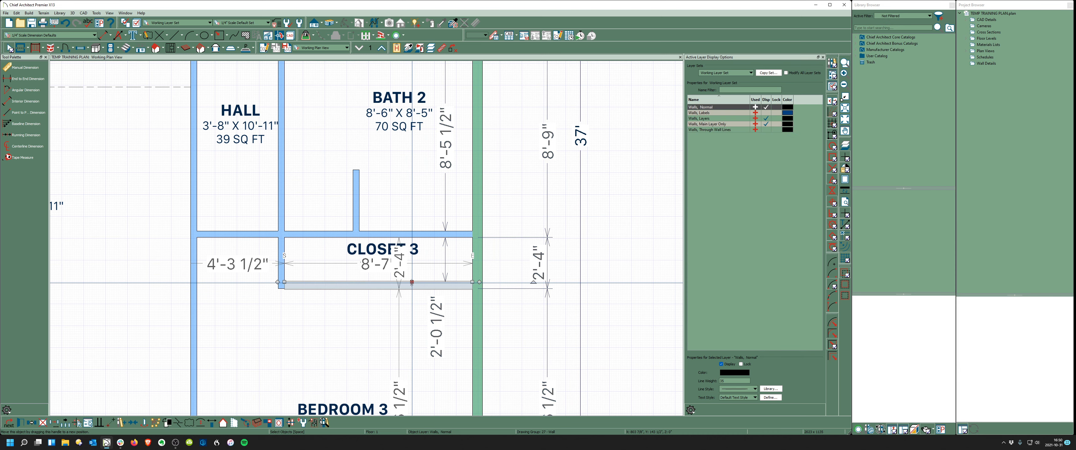
{"action": "left_click", "coordinate": [443, 323]}
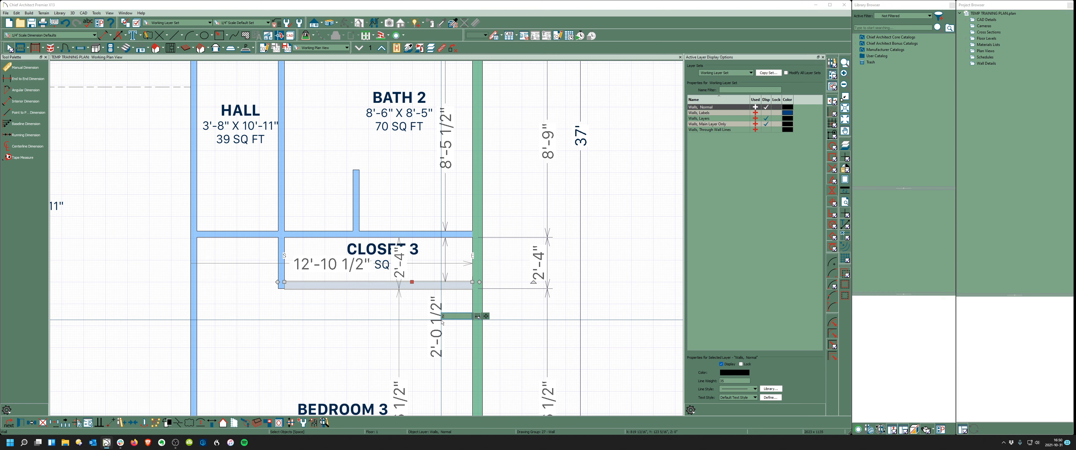
{"action": "type", "text": "25"}
{"action": "key", "text": "Return"}
{"action": "key", "text": "Escape"}
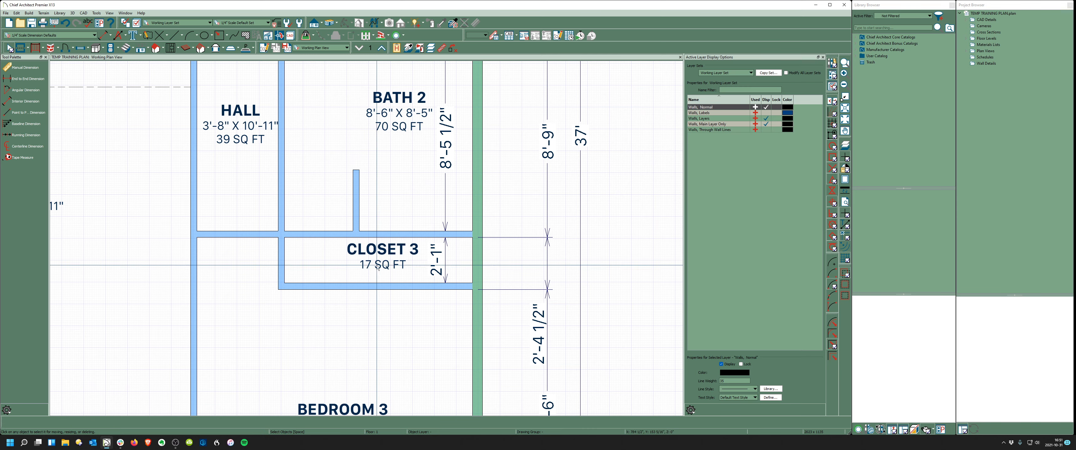
{"action": "scroll", "coordinate": [427, 261], "scroll_direction": "down", "scroll_amount": 3}
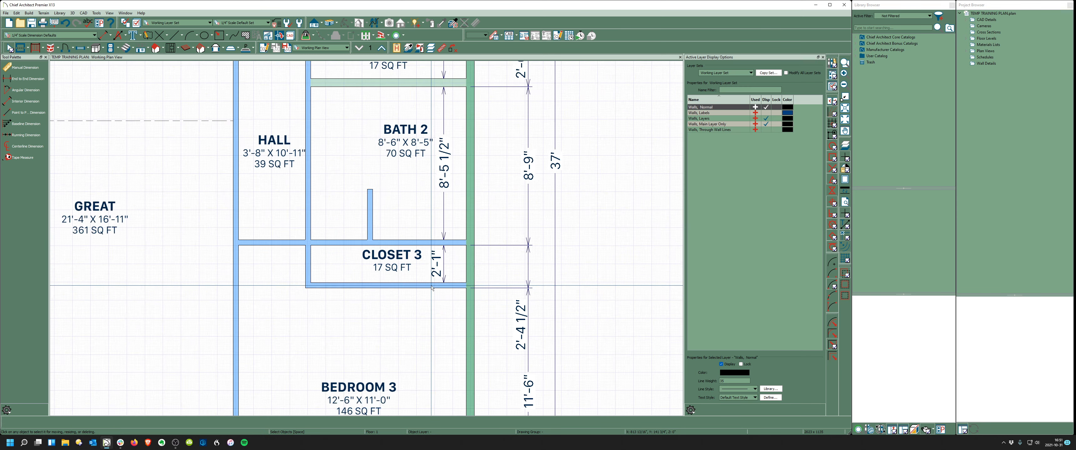
{"action": "scroll", "coordinate": [427, 214], "scroll_direction": "up", "scroll_amount": 3}
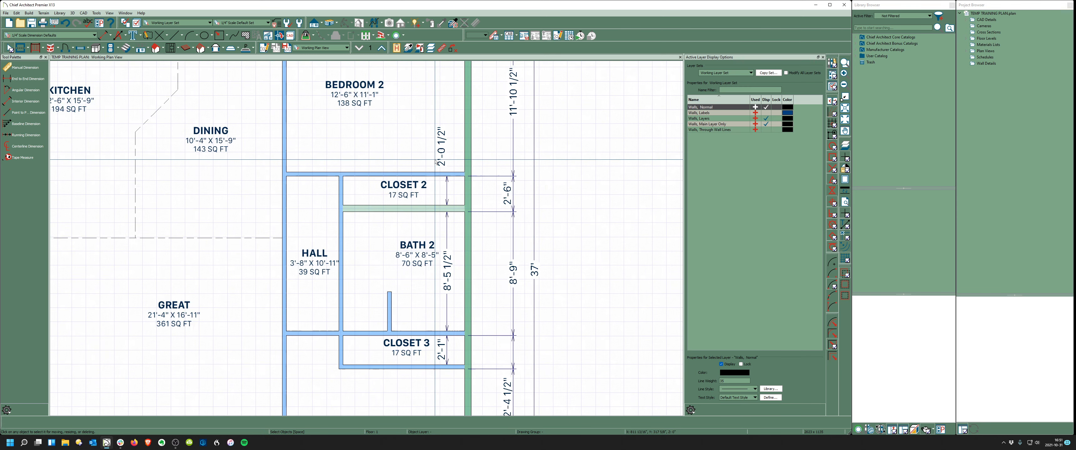
- Set Closet 2's depth to 2'-1" by moving the wall between Closet 2 and Bath 2
{"action": "left_click", "coordinate": [447, 177]}
{"action": "scroll", "coordinate": [445, 220], "scroll_direction": "down", "scroll_amount": 1}
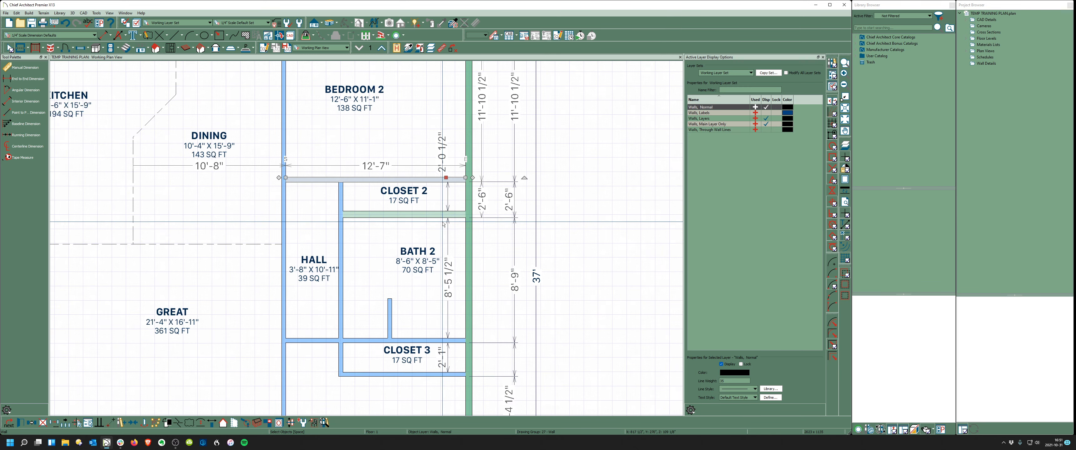
{"action": "scroll", "coordinate": [444, 224], "scroll_direction": "down", "scroll_amount": 2}
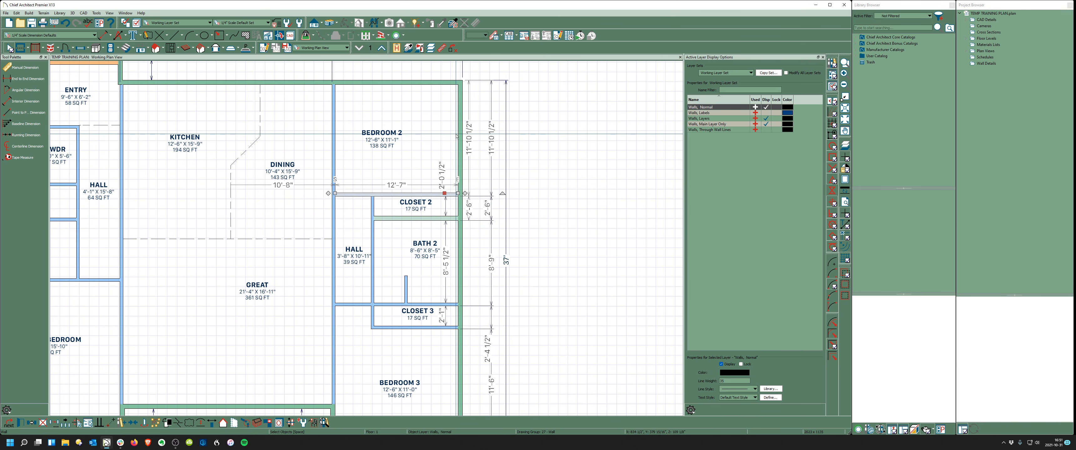
{"action": "key", "text": "Escape"}
{"action": "scroll", "coordinate": [428, 211], "scroll_direction": "up", "scroll_amount": 3}
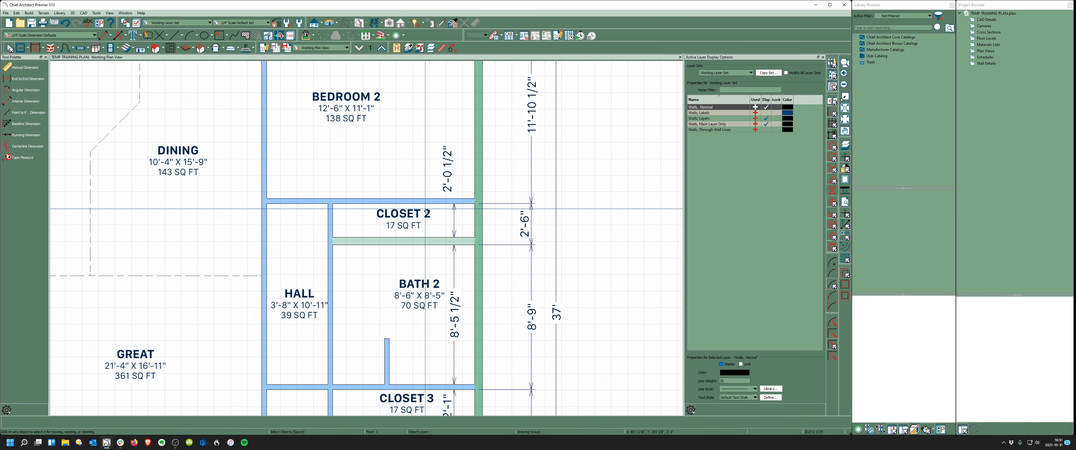
{"action": "left_click", "coordinate": [431, 242]}
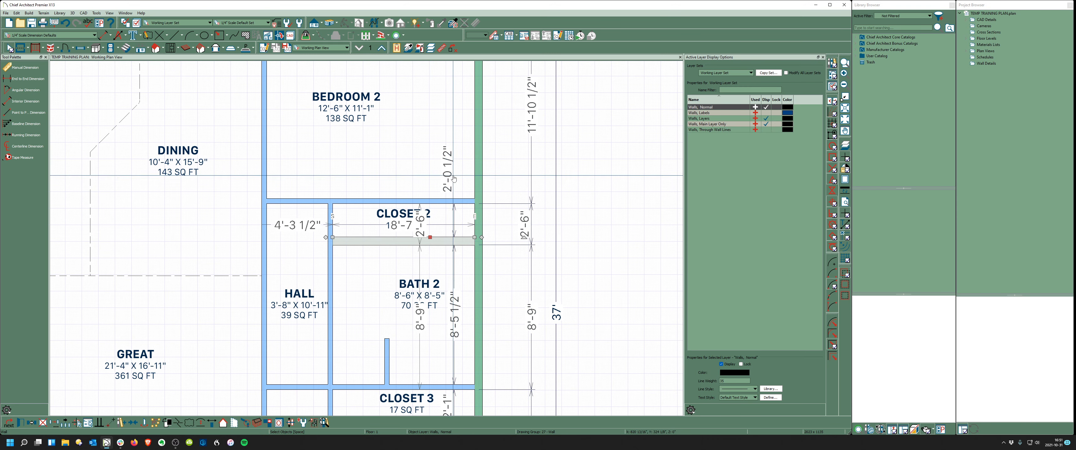
{"action": "left_click", "coordinate": [449, 173]}
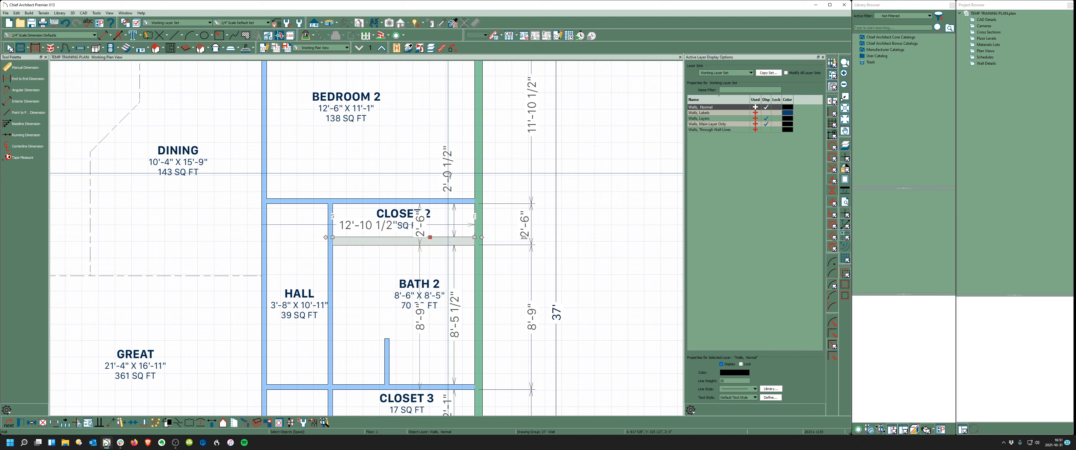
{"action": "key", "text": "Escape"}
{"action": "scroll", "coordinate": [480, 178], "scroll_direction": "down", "scroll_amount": 5}
{"action": "scroll", "coordinate": [426, 275], "scroll_direction": "up", "scroll_amount": 5}
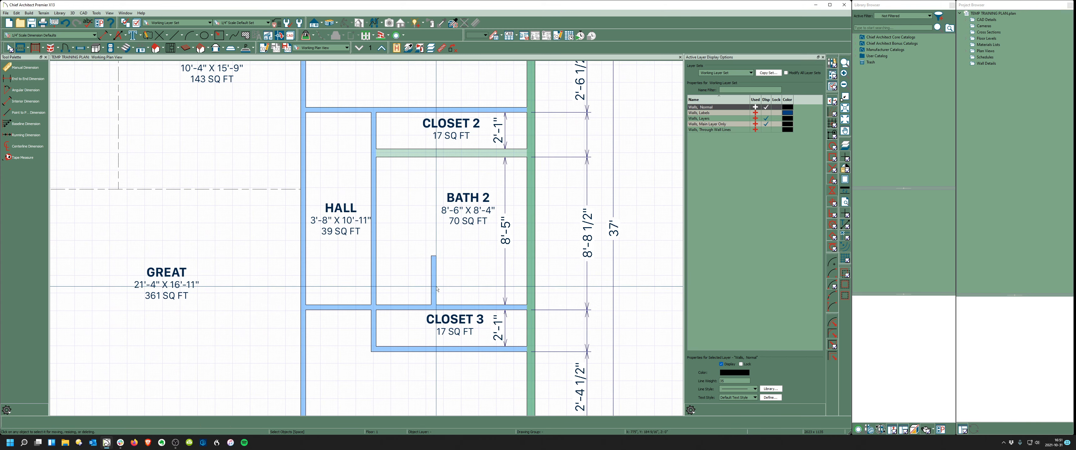
- Dimension the Bath 2 wall stub and move it from 5'-2" to 5'-1" from the east wall
{"action": "left_click", "coordinate": [437, 289]}
{"action": "scroll", "coordinate": [468, 286], "scroll_direction": "up", "scroll_amount": 3}
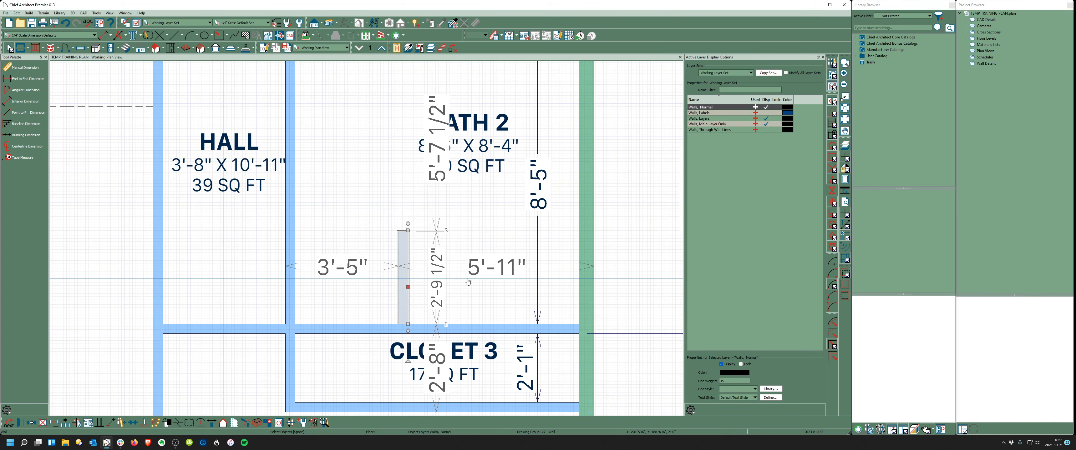
{"action": "scroll", "coordinate": [468, 282], "scroll_direction": "down", "scroll_amount": 3}
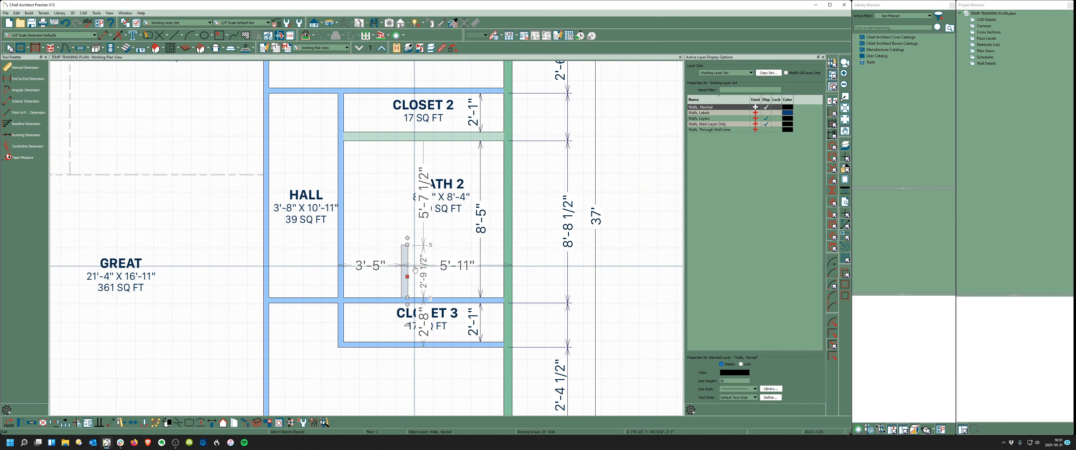
{"action": "scroll", "coordinate": [414, 270], "scroll_direction": "up", "scroll_amount": 3}
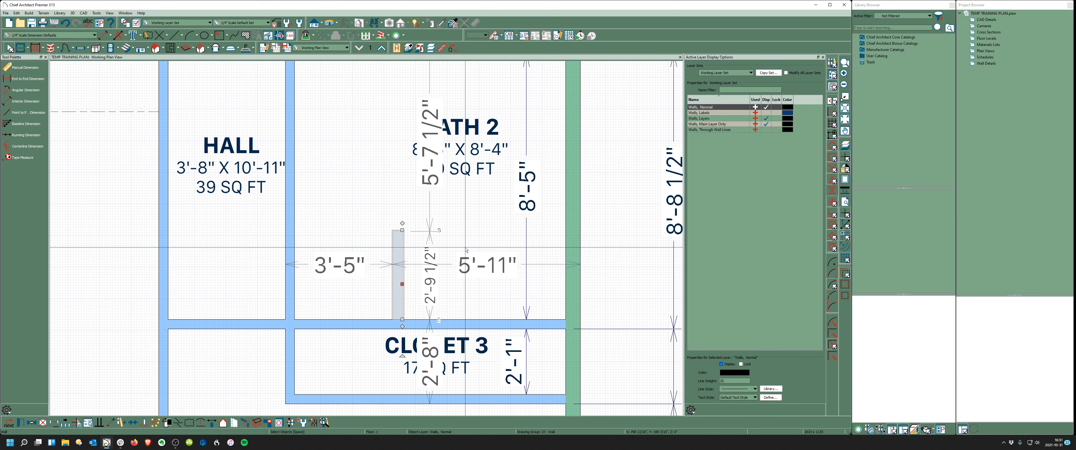
{"action": "key", "text": "Escape"}
{"action": "left_click", "coordinate": [23, 102]}
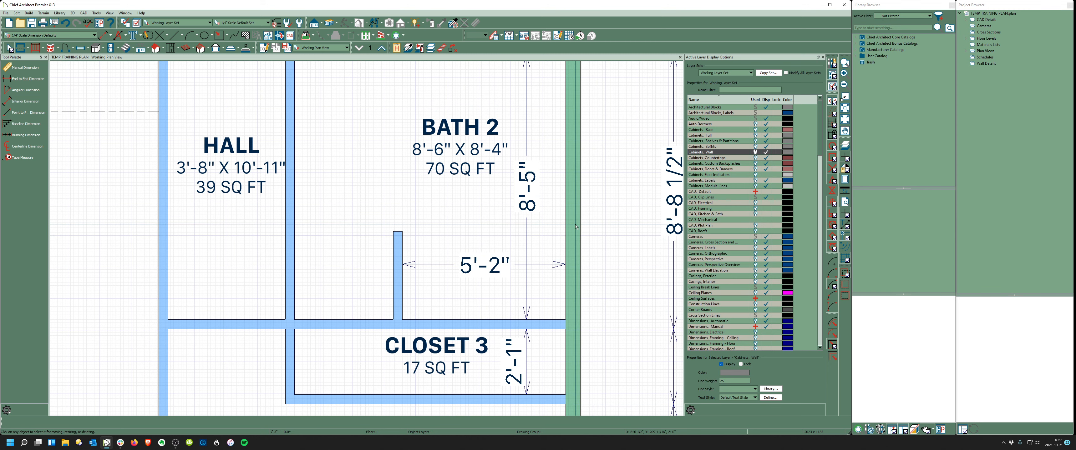
{"action": "left_click", "coordinate": [398, 279]}
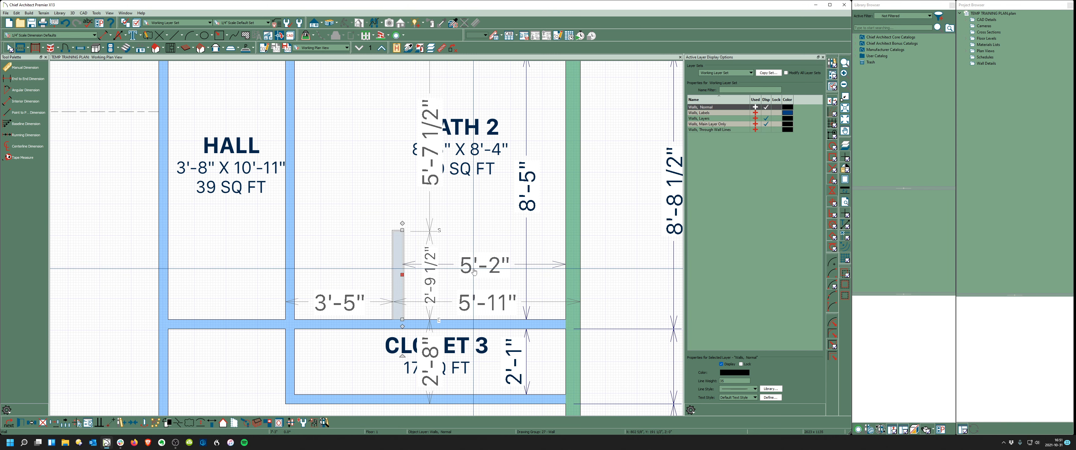
{"action": "left_click", "coordinate": [478, 267]}
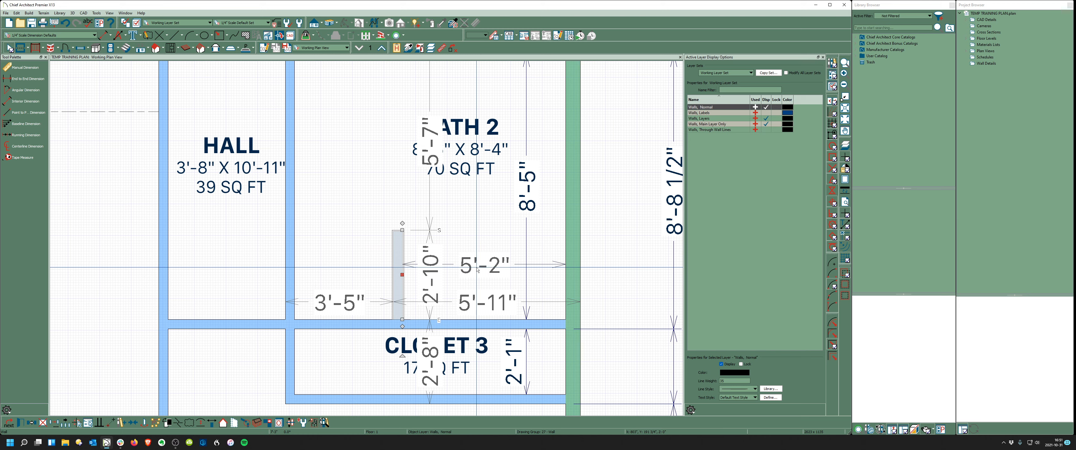
{"action": "key", "text": "Escape"}
{"action": "scroll", "coordinate": [585, 253], "scroll_direction": "down", "scroll_amount": 6}
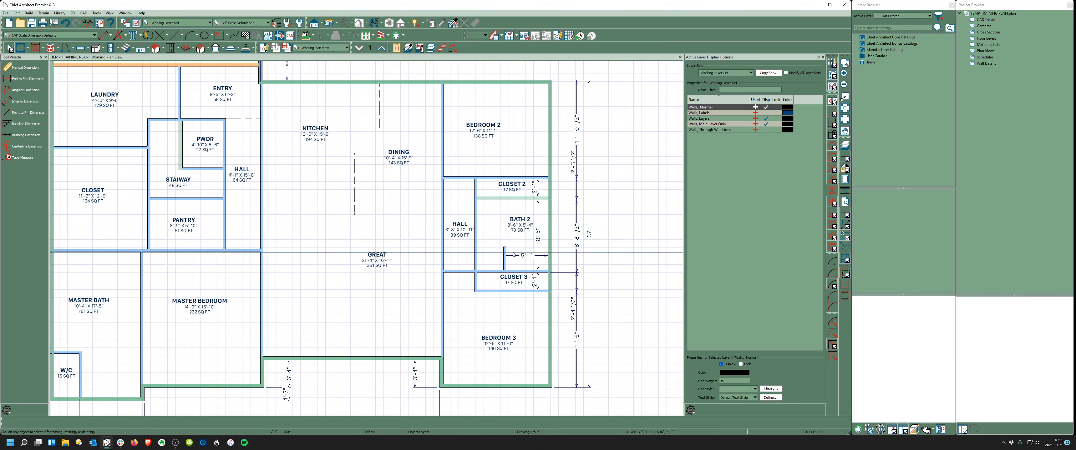
{"action": "scroll", "coordinate": [514, 256], "scroll_direction": "down", "scroll_amount": 3}
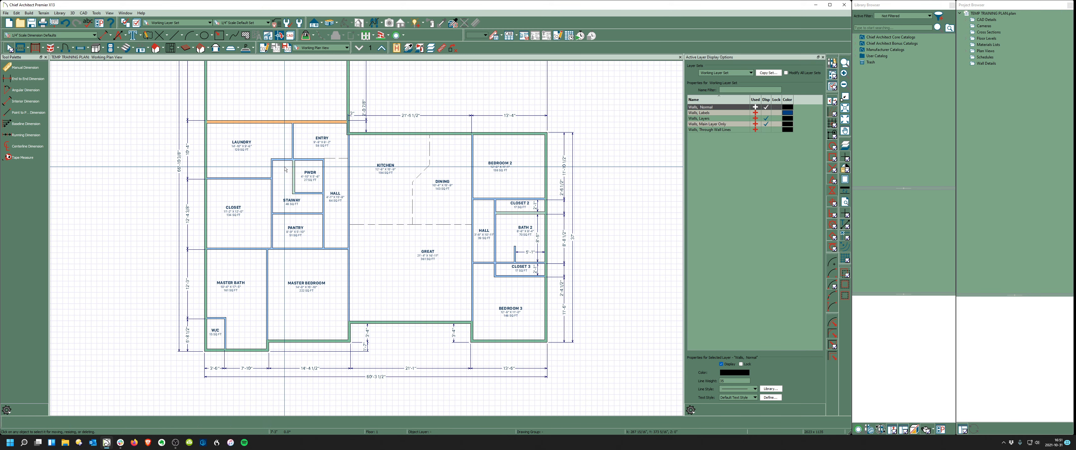
{"action": "scroll", "coordinate": [216, 329], "scroll_direction": "up", "scroll_amount": 3}
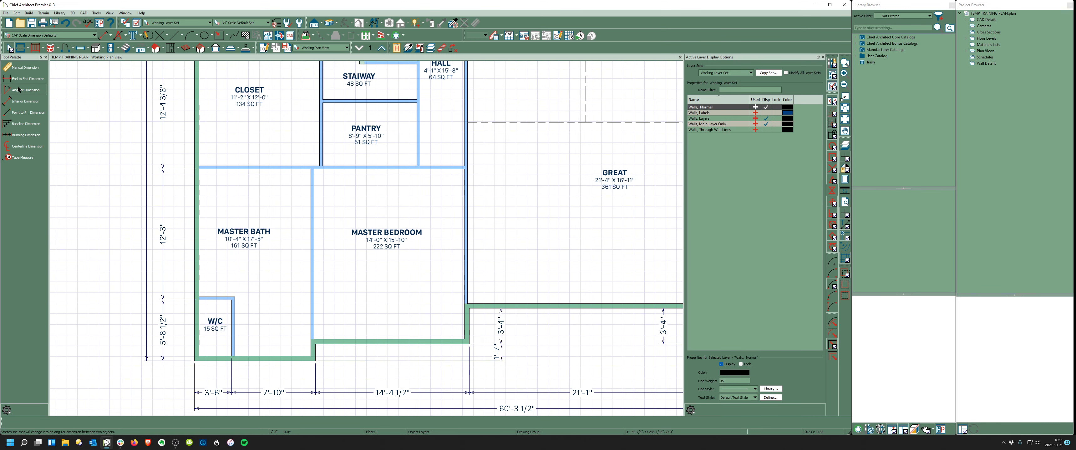
- Dimension the W/C's inside width and resize it from 3'-0 1/2" to 3'-1"
{"action": "left_click", "coordinate": [19, 100]}
{"action": "scroll", "coordinate": [182, 326], "scroll_direction": "up", "scroll_amount": 2}
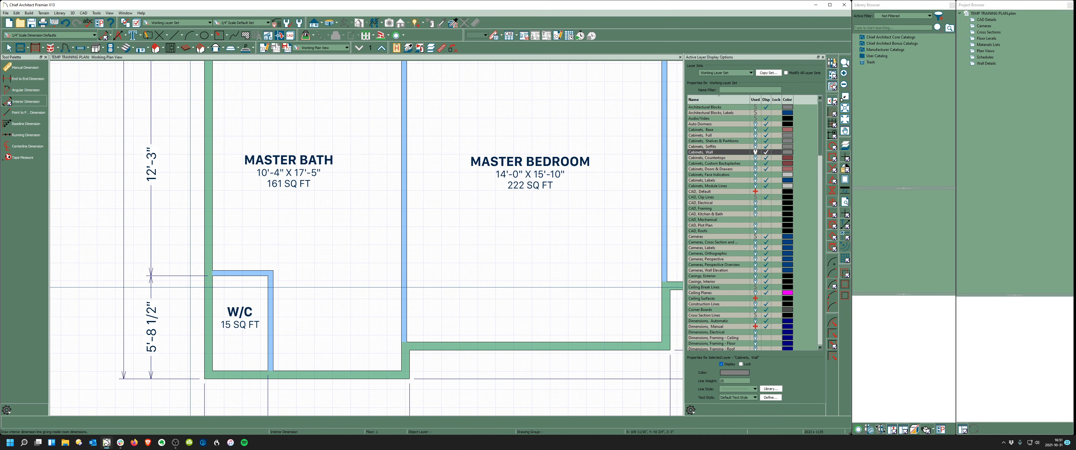
{"action": "left_click_drag", "start_coordinate": [193, 292], "coordinate": [293, 292]}
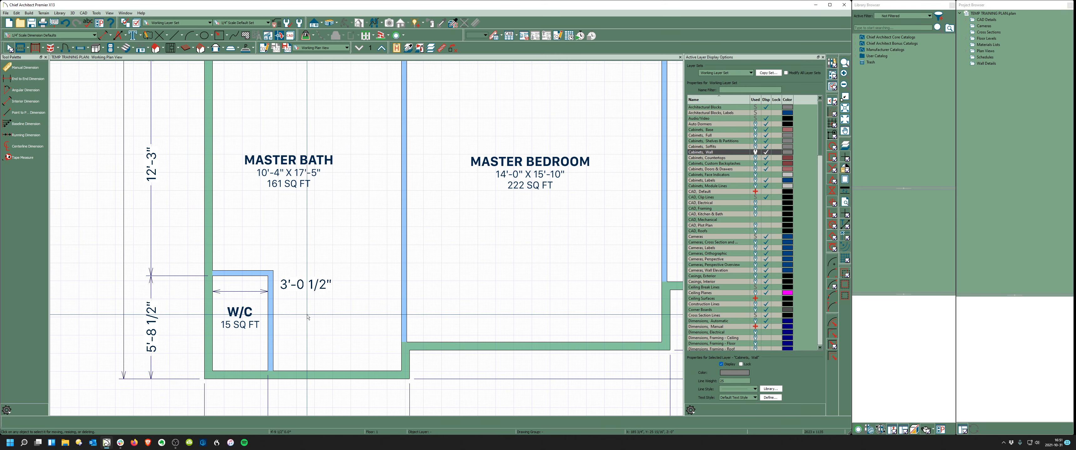
{"action": "scroll", "coordinate": [292, 311], "scroll_direction": "up", "scroll_amount": 1}
{"action": "scroll", "coordinate": [291, 310], "scroll_direction": "up", "scroll_amount": 2}
{"action": "left_click", "coordinate": [259, 304]}
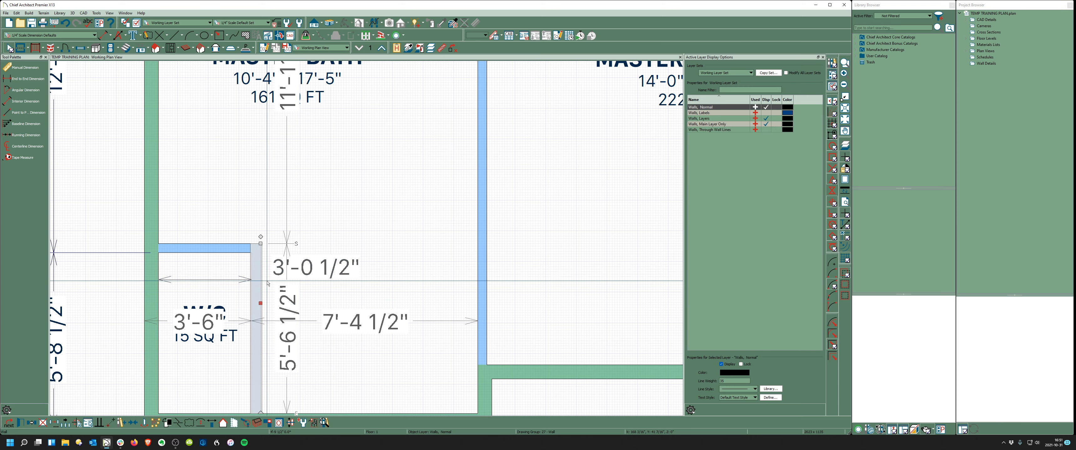
{"action": "left_click", "coordinate": [311, 271]}
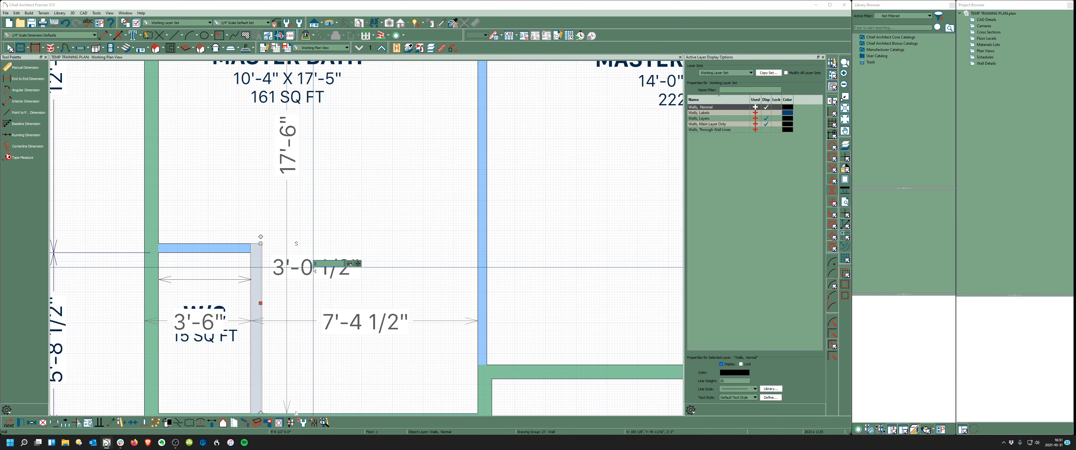
{"action": "key", "text": "Escape"}
- Zoom out to review the full plan, including the 66'-10 3/8" west-side overall dimension
{"action": "scroll", "coordinate": [283, 317], "scroll_direction": "down", "scroll_amount": 3}
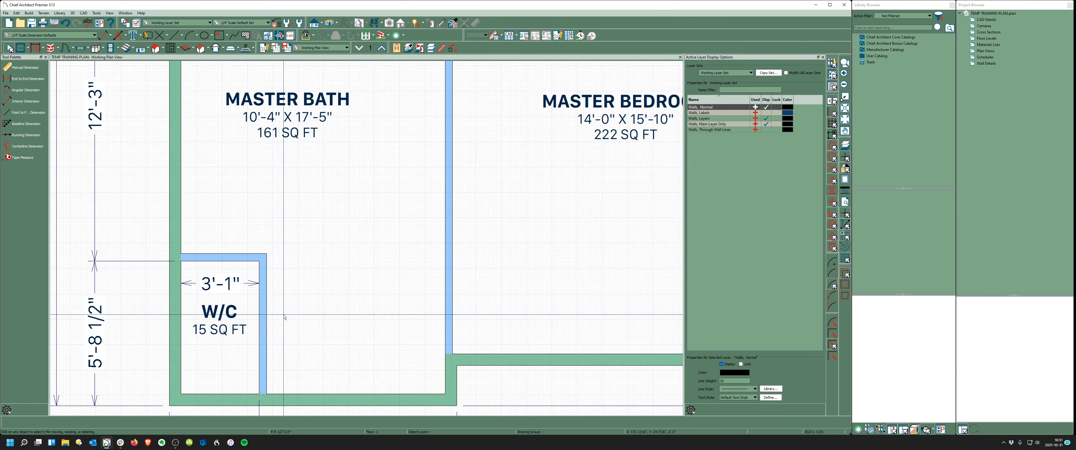
{"action": "scroll", "coordinate": [275, 347], "scroll_direction": "down", "scroll_amount": 3}
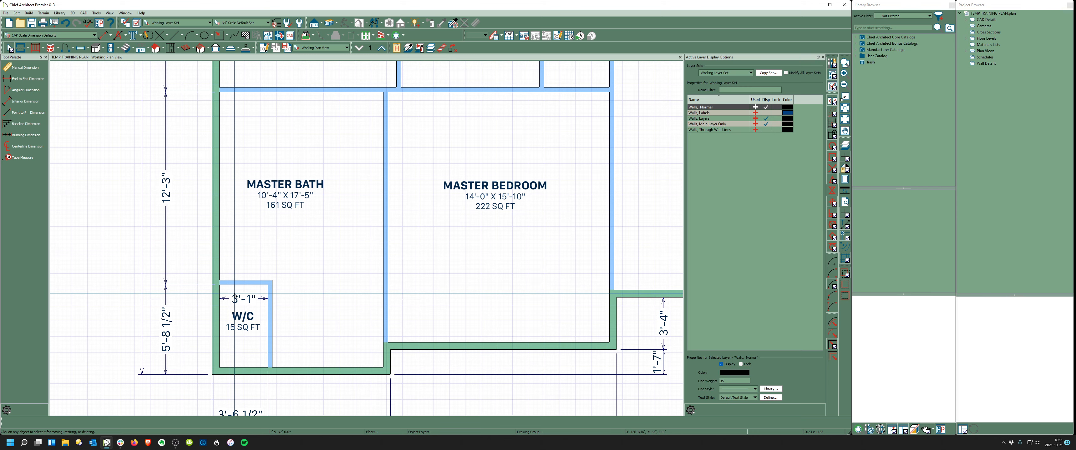
{"action": "scroll", "coordinate": [172, 367], "scroll_direction": "down", "scroll_amount": 1}
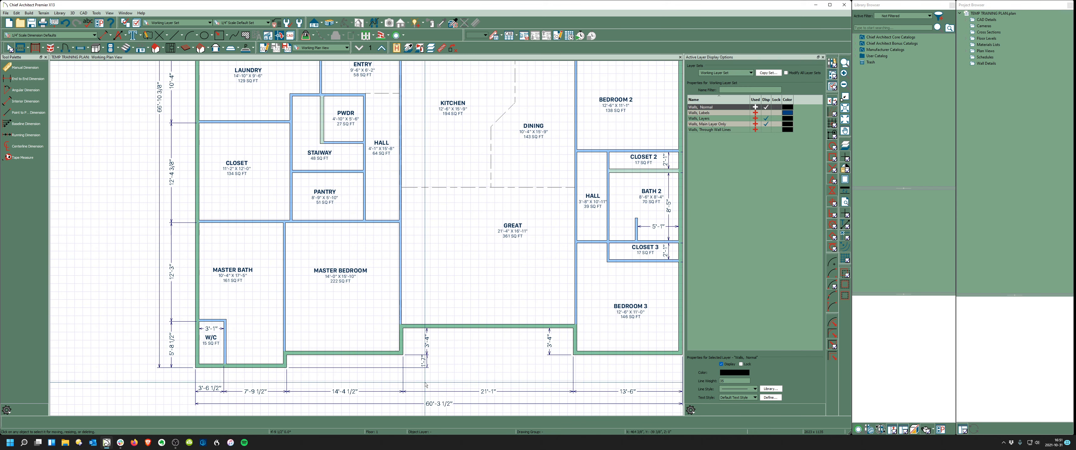
{"action": "scroll", "coordinate": [333, 331], "scroll_direction": "down", "scroll_amount": 4}
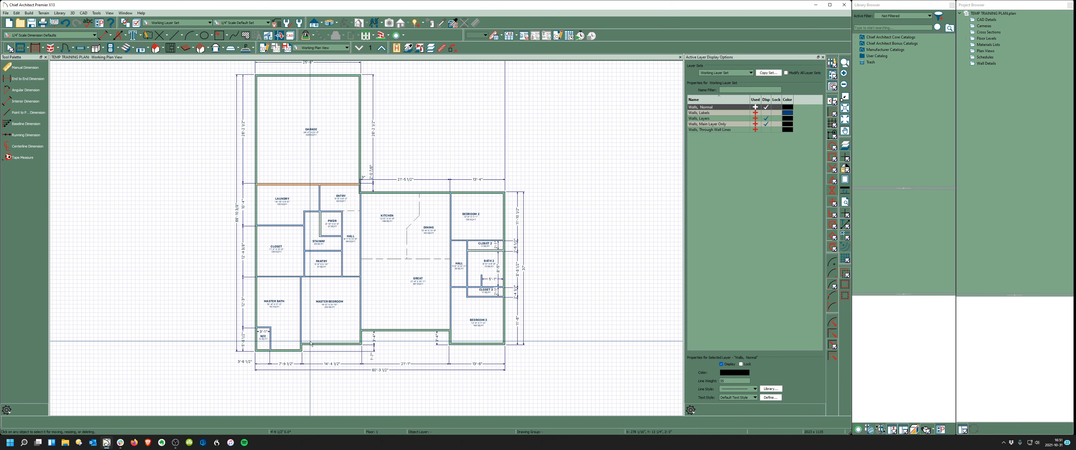
{"action": "scroll", "coordinate": [331, 229], "scroll_direction": "up", "scroll_amount": 1}
{"action": "scroll", "coordinate": [318, 271], "scroll_direction": "up", "scroll_amount": 3}
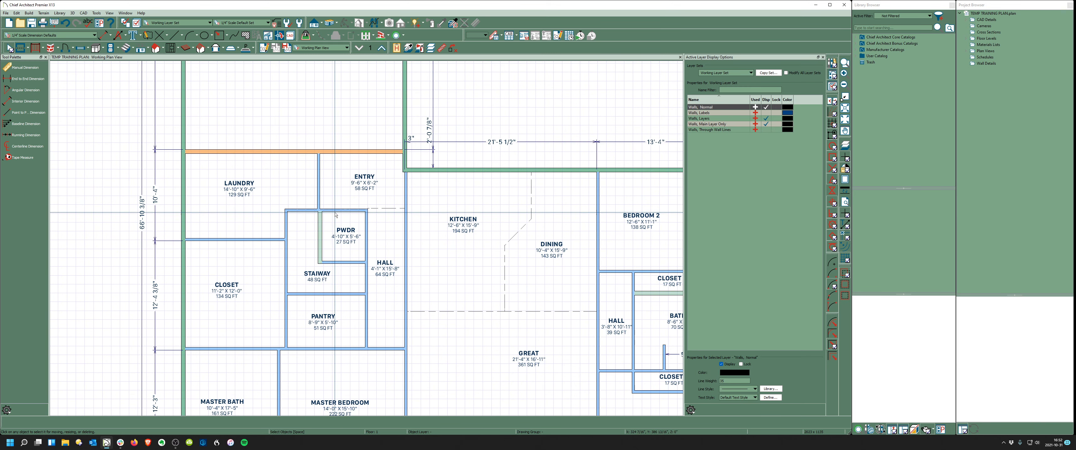
{"action": "scroll", "coordinate": [301, 205], "scroll_direction": "down", "scroll_amount": 2}
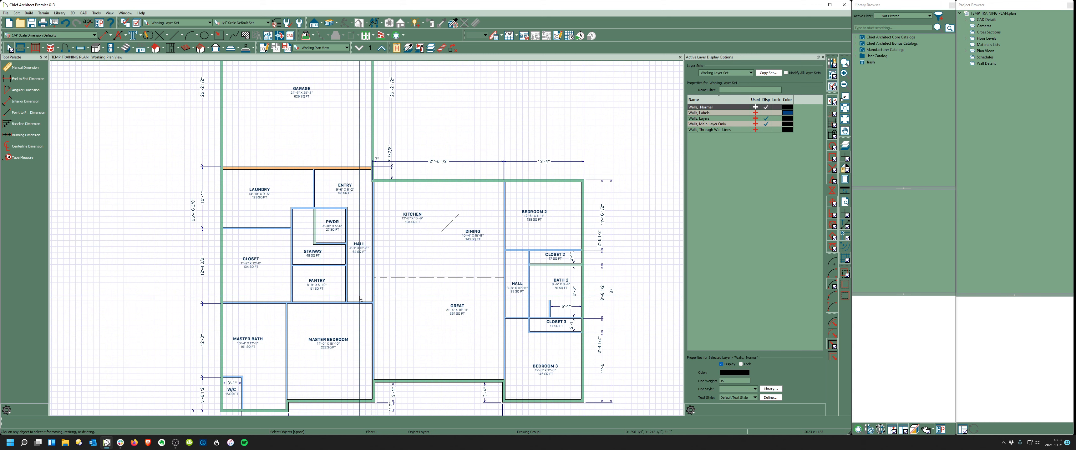
{"action": "scroll", "coordinate": [360, 299], "scroll_direction": "up", "scroll_amount": 1}
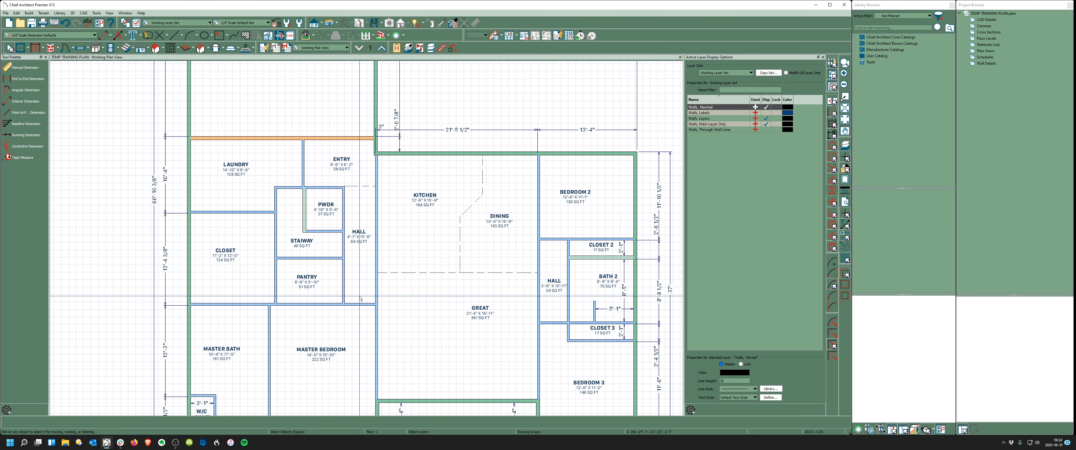
- Rename the Closet room below the laundry to W.I.C. in its Room Specification
{"action": "left_click", "coordinate": [233, 275]}
{"action": "double_click", "coordinate": [233, 275]}
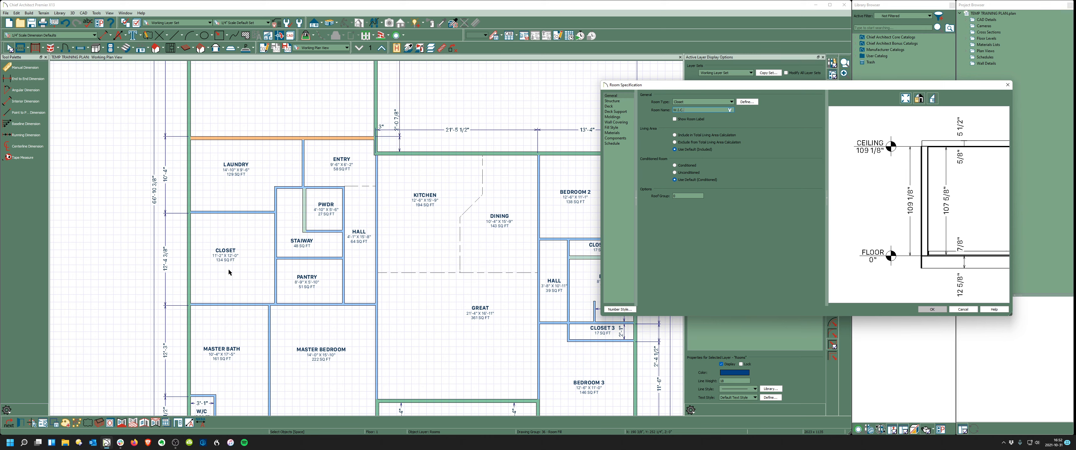
{"action": "left_click_drag", "start_coordinate": [760, 88], "coordinate": [442, 134]}
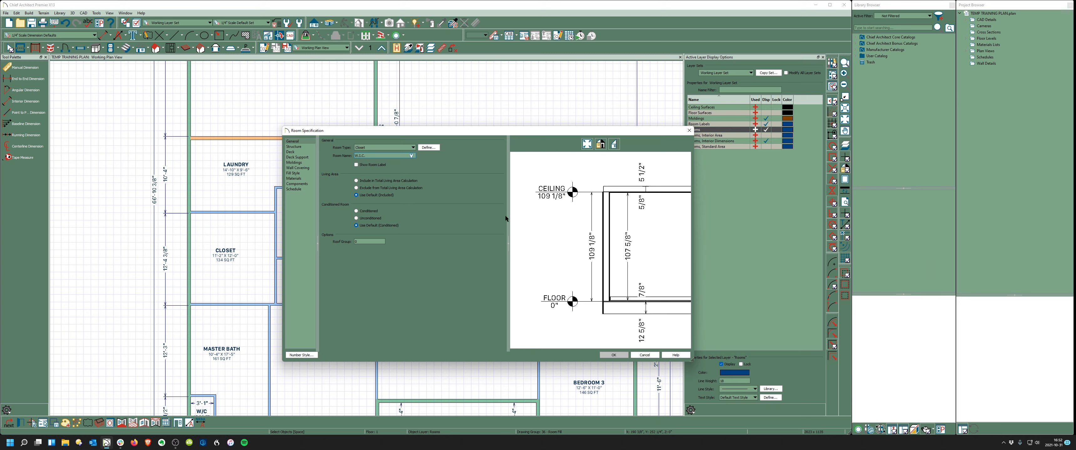
{"action": "left_click", "coordinate": [617, 355]}
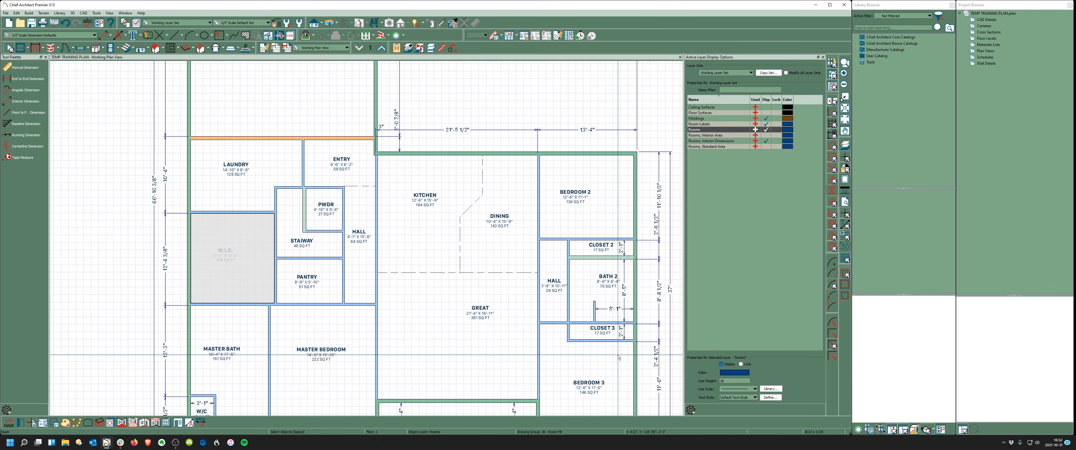
{"action": "left_click", "coordinate": [127, 257]}
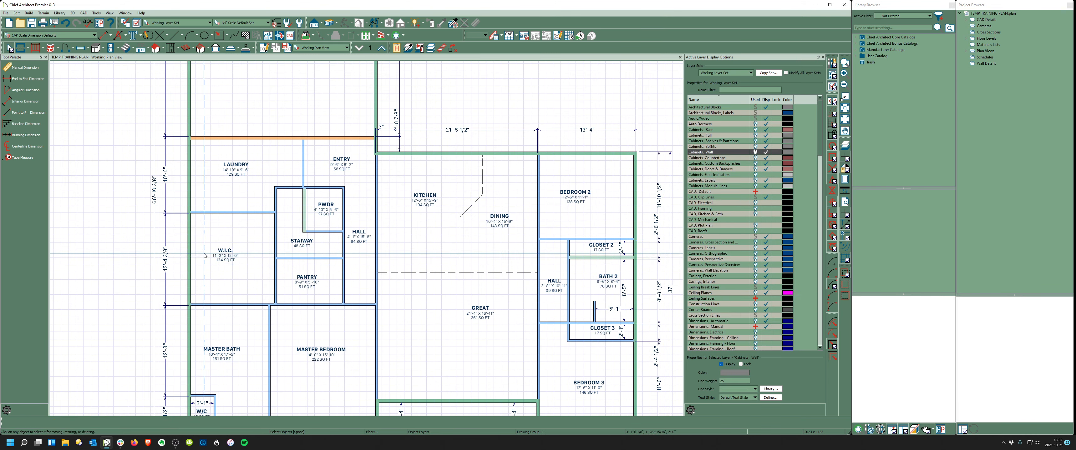
{"action": "scroll", "coordinate": [205, 252], "scroll_direction": "up", "scroll_amount": 2}
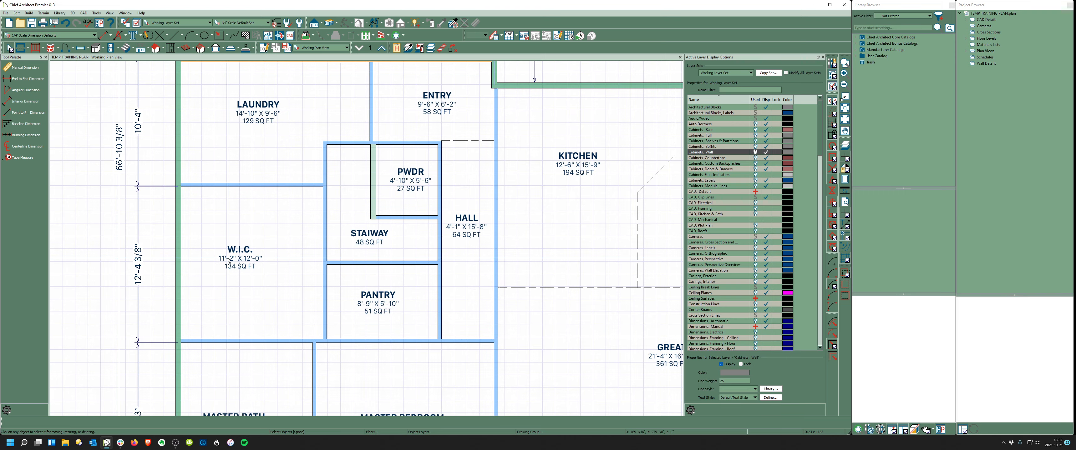
{"action": "scroll", "coordinate": [220, 263], "scroll_direction": "down", "scroll_amount": 2}
{"action": "scroll", "coordinate": [230, 162], "scroll_direction": "up", "scroll_amount": 3}
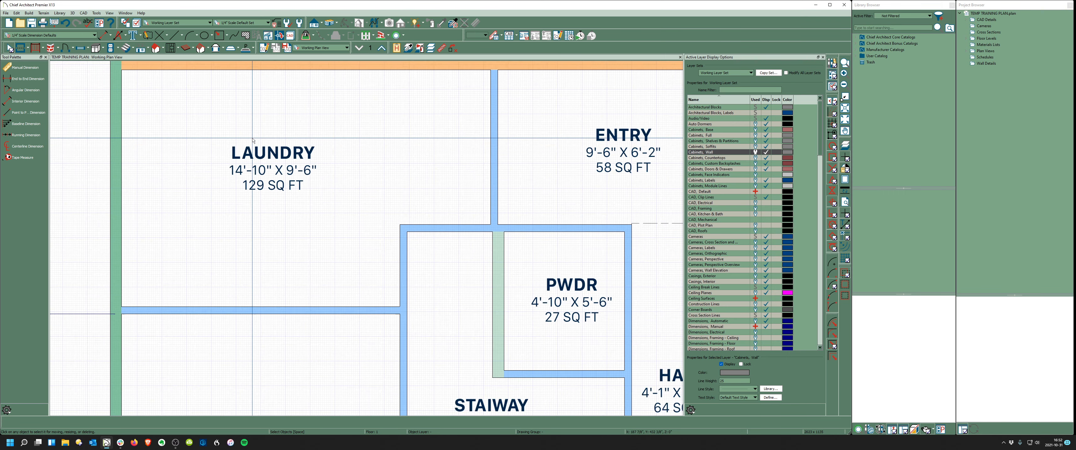
{"action": "scroll", "coordinate": [296, 173], "scroll_direction": "down", "scroll_amount": 4}
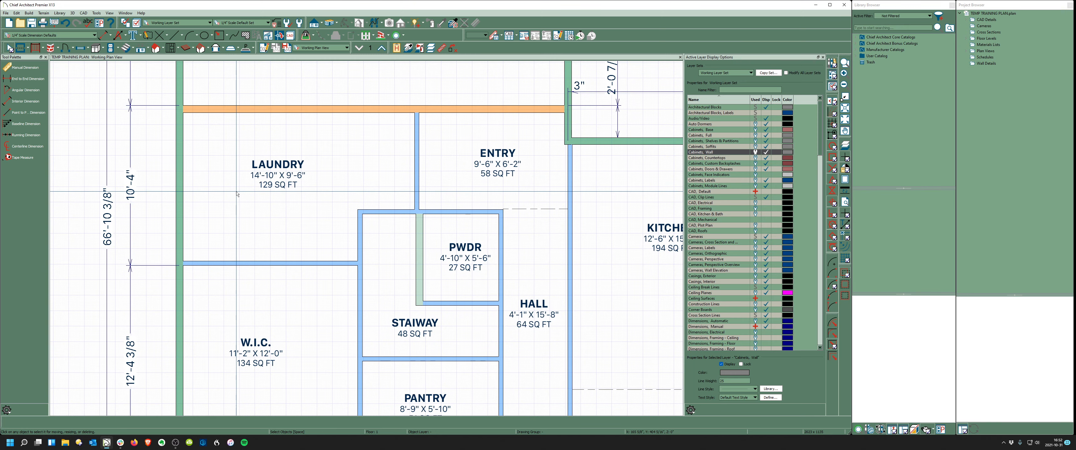
{"action": "scroll", "coordinate": [279, 184], "scroll_direction": "down", "scroll_amount": 1}
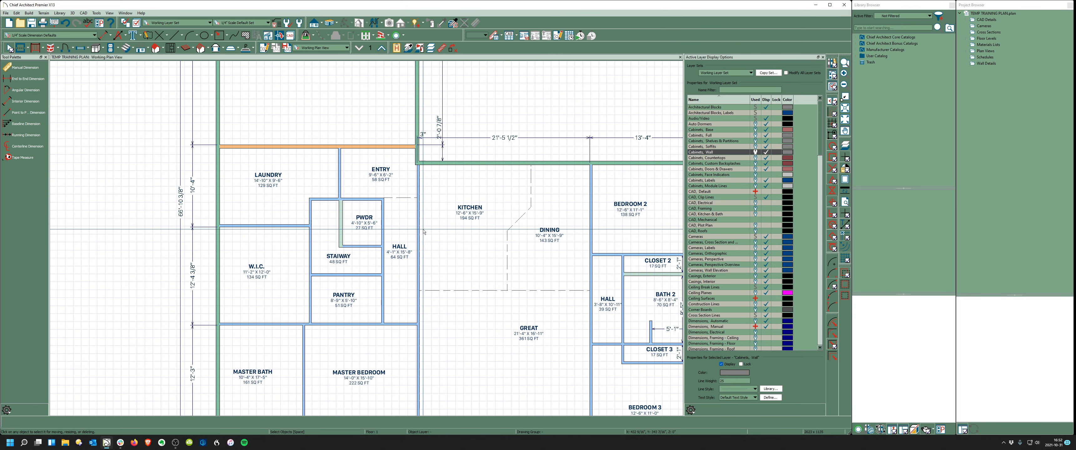
{"action": "scroll", "coordinate": [488, 216], "scroll_direction": "up", "scroll_amount": 2}
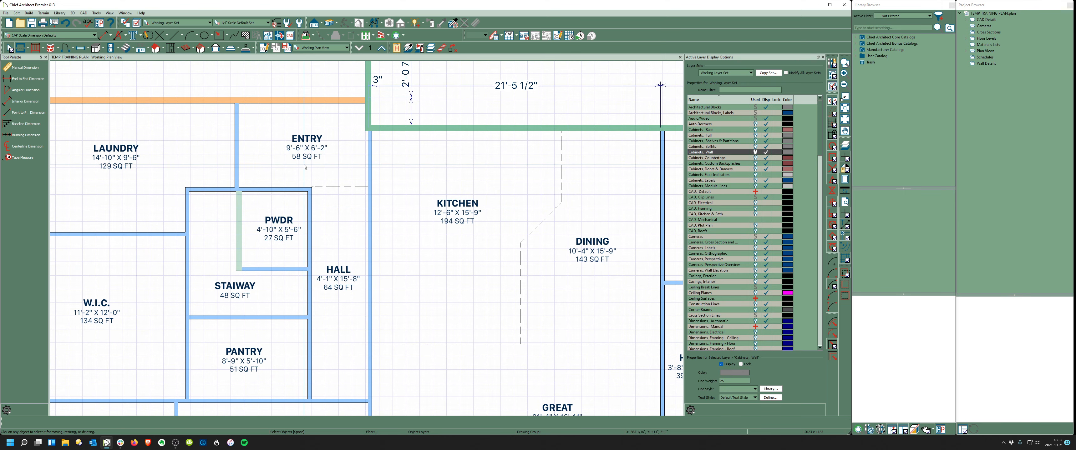
{"action": "scroll", "coordinate": [305, 167], "scroll_direction": "up", "scroll_amount": 1}
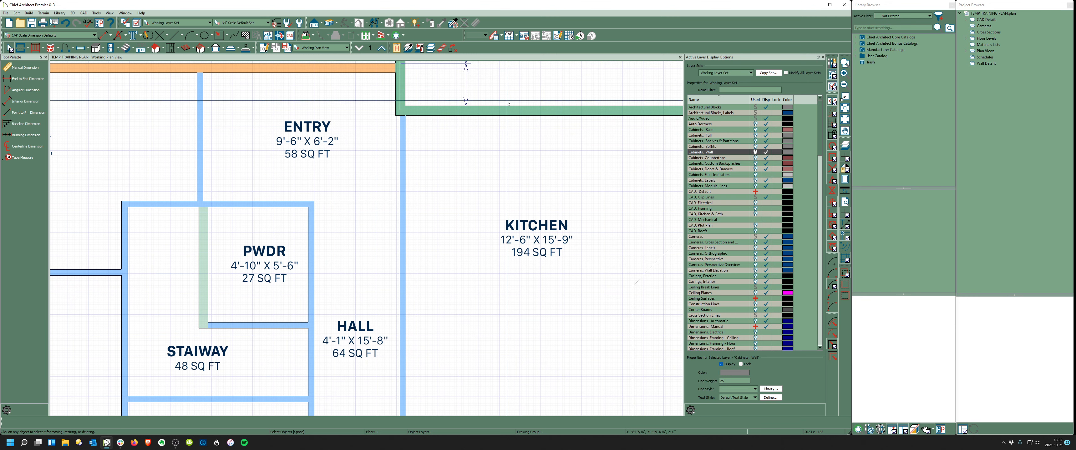
{"action": "left_click", "coordinate": [523, 38]}
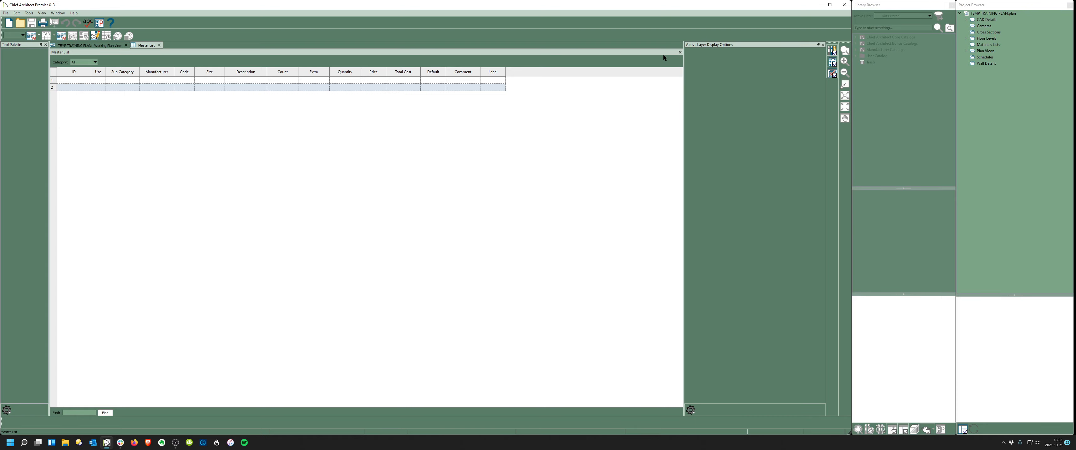
{"action": "left_click", "coordinate": [158, 45]}
- Drag the garage's right wall slightly right so the garage dimension reads 25'-8 1/2"
{"action": "scroll", "coordinate": [474, 143], "scroll_direction": "down", "scroll_amount": 3}
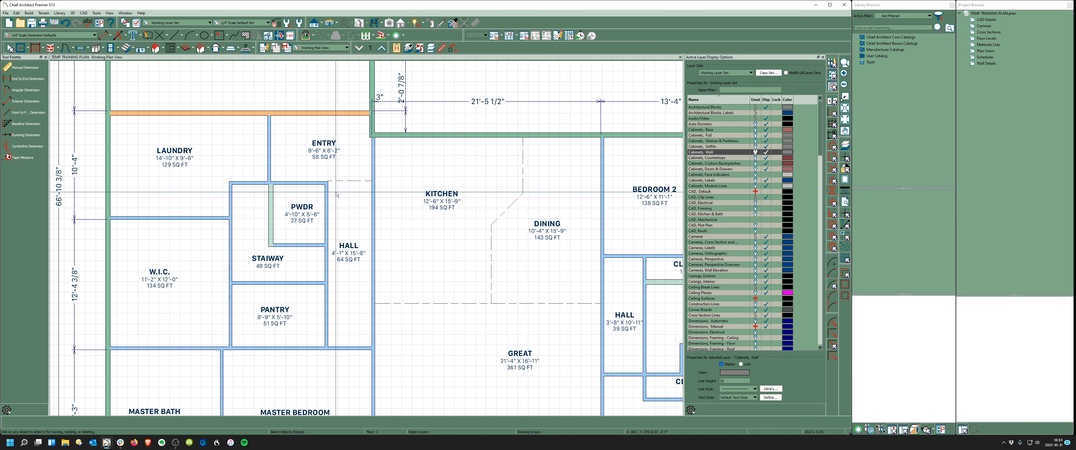
{"action": "scroll", "coordinate": [337, 194], "scroll_direction": "down", "scroll_amount": 2}
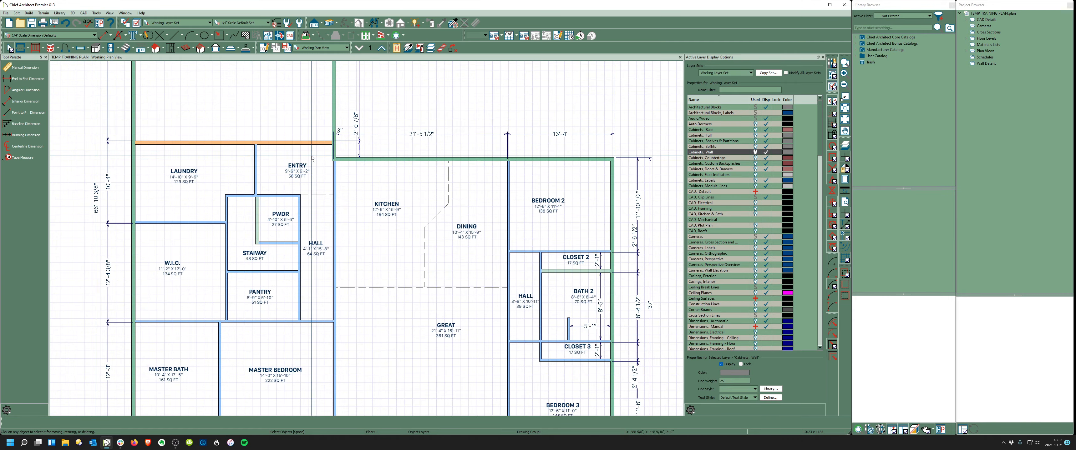
{"action": "scroll", "coordinate": [312, 159], "scroll_direction": "down", "scroll_amount": 3}
{"action": "scroll", "coordinate": [323, 330], "scroll_direction": "up", "scroll_amount": 4}
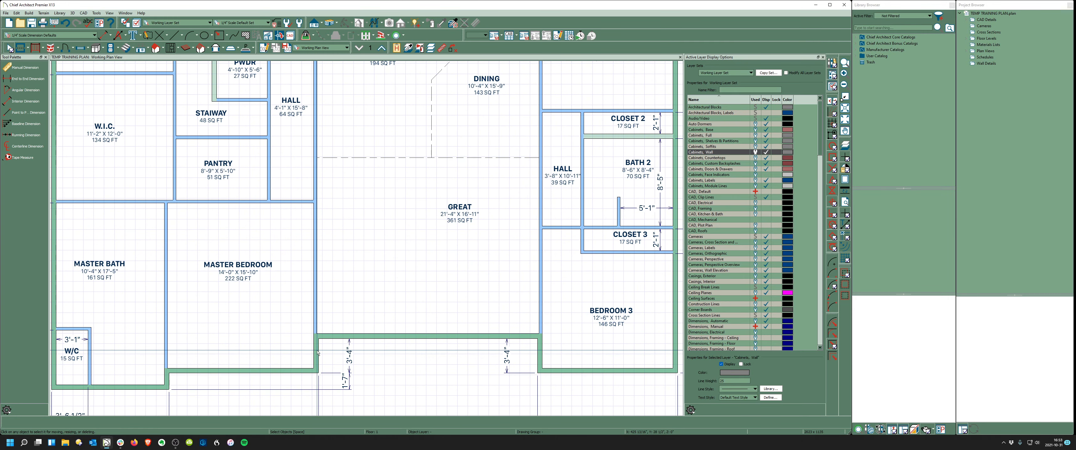
{"action": "scroll", "coordinate": [318, 353], "scroll_direction": "down", "scroll_amount": 1}
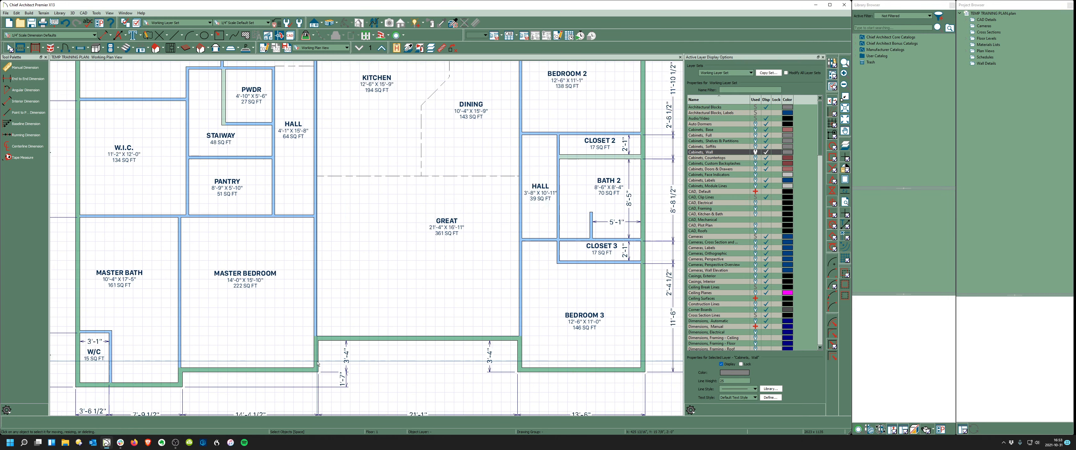
{"action": "scroll", "coordinate": [317, 365], "scroll_direction": "down", "scroll_amount": 3}
{"action": "scroll", "coordinate": [318, 157], "scroll_direction": "up", "scroll_amount": 4}
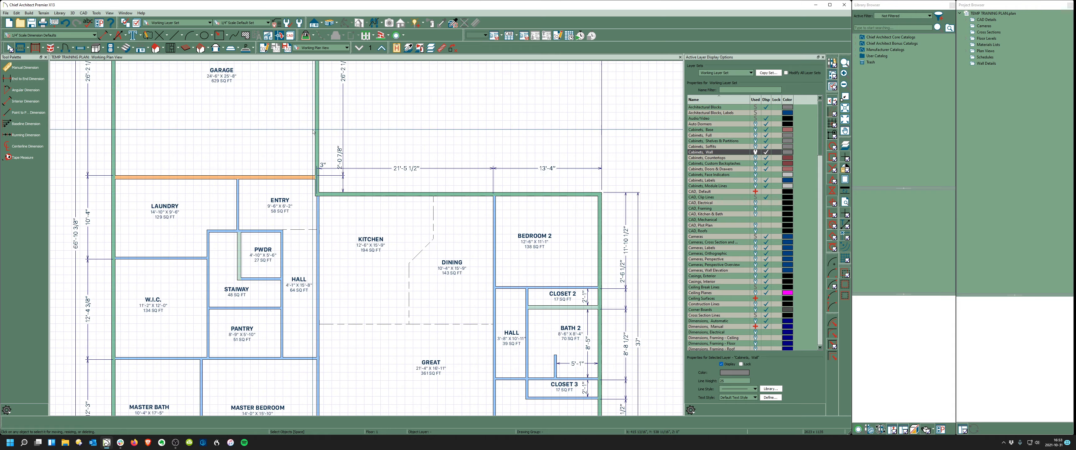
{"action": "scroll", "coordinate": [318, 157], "scroll_direction": "up", "scroll_amount": 1}
{"action": "left_click", "coordinate": [318, 157]}
{"action": "scroll", "coordinate": [410, 273], "scroll_direction": "up", "scroll_amount": 1}
{"action": "scroll", "coordinate": [411, 272], "scroll_direction": "down", "scroll_amount": 1}
{"action": "scroll", "coordinate": [382, 274], "scroll_direction": "up", "scroll_amount": 1}
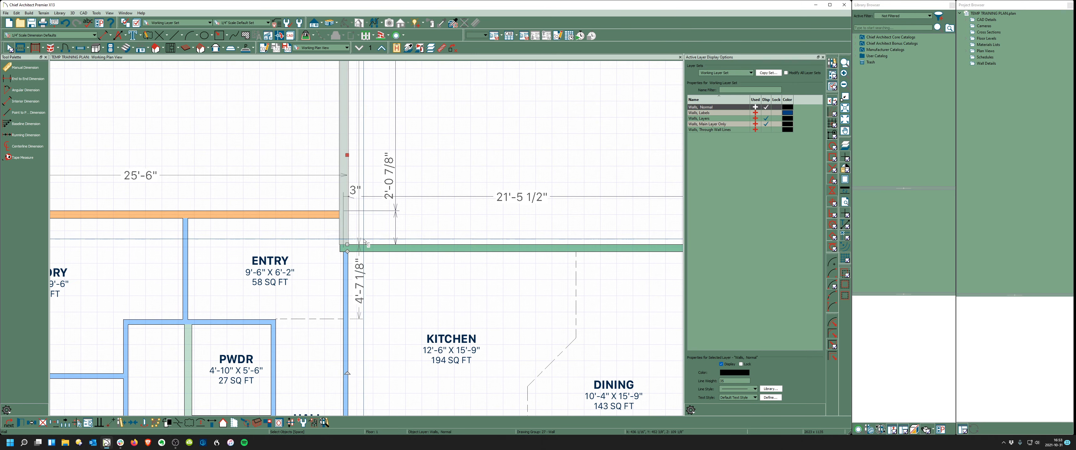
{"action": "left_click_drag", "start_coordinate": [347, 155], "coordinate": [350, 156]}
{"action": "scroll", "coordinate": [336, 185], "scroll_direction": "down", "scroll_amount": 4}
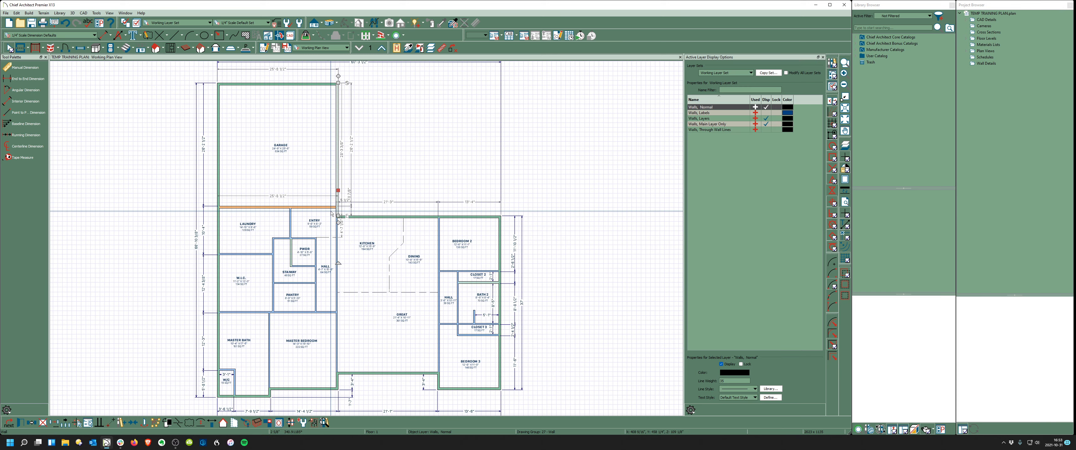
{"action": "scroll", "coordinate": [325, 290], "scroll_direction": "up", "scroll_amount": 2}
{"action": "scroll", "coordinate": [325, 290], "scroll_direction": "down", "scroll_amount": 4}
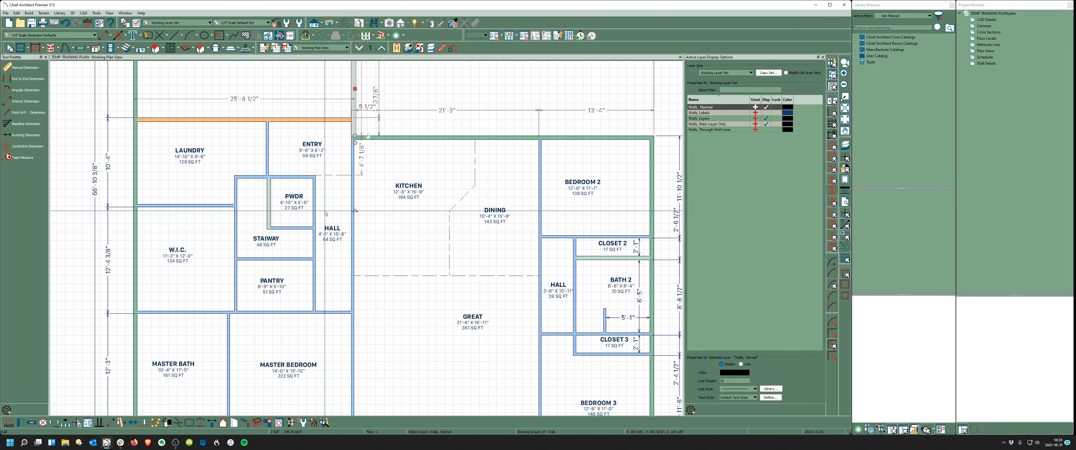
- Place interior dimensions across the Laundry/Entry/Kitchen row and the W.I.C./Stairway row
{"action": "left_click", "coordinate": [26, 102]}
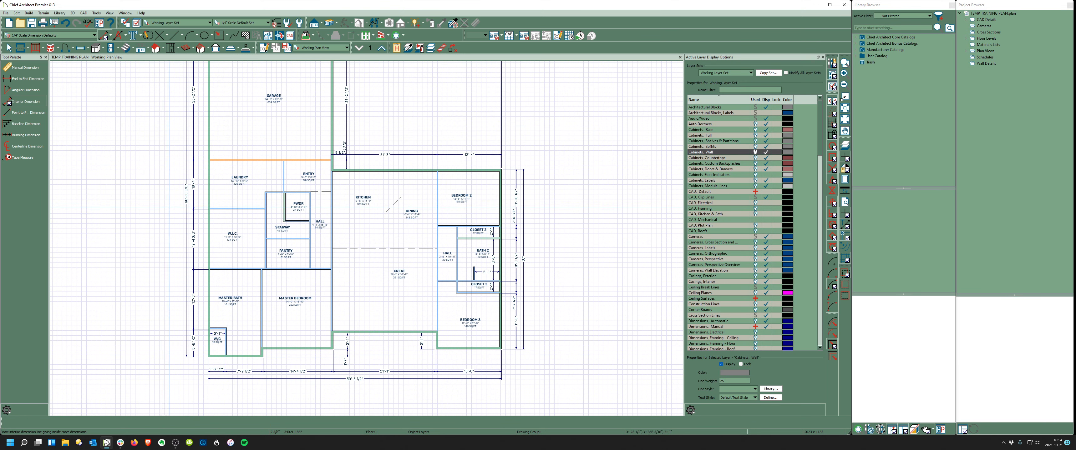
{"action": "left_click_drag", "start_coordinate": [159, 184], "coordinate": [503, 182]}
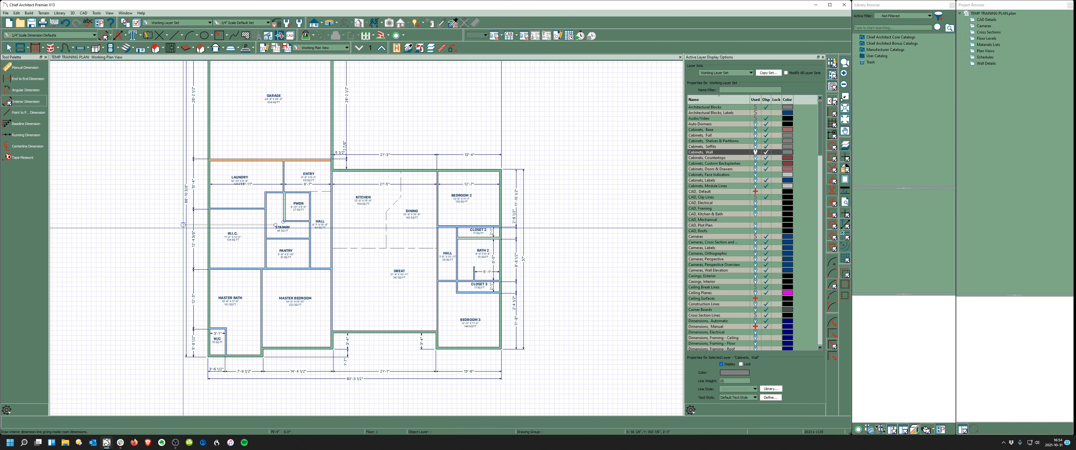
{"action": "left_click_drag", "start_coordinate": [187, 216], "coordinate": [578, 216]}
- Dimension across the Pantry/Hall and Master Bath/Master Bedroom, plus a vertical dimension through the laundry
{"action": "scroll", "coordinate": [234, 260], "scroll_direction": "up", "scroll_amount": 2}
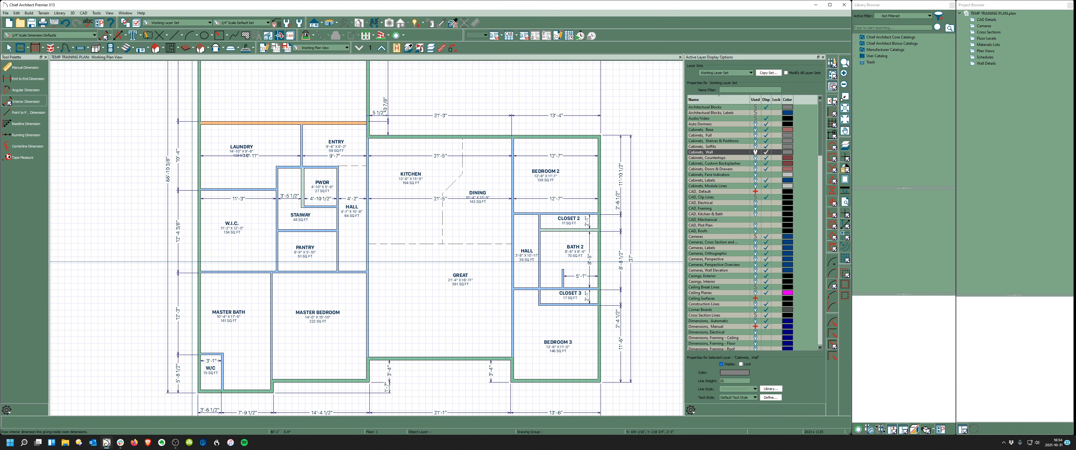
{"action": "left_click_drag", "start_coordinate": [266, 259], "coordinate": [354, 260]}
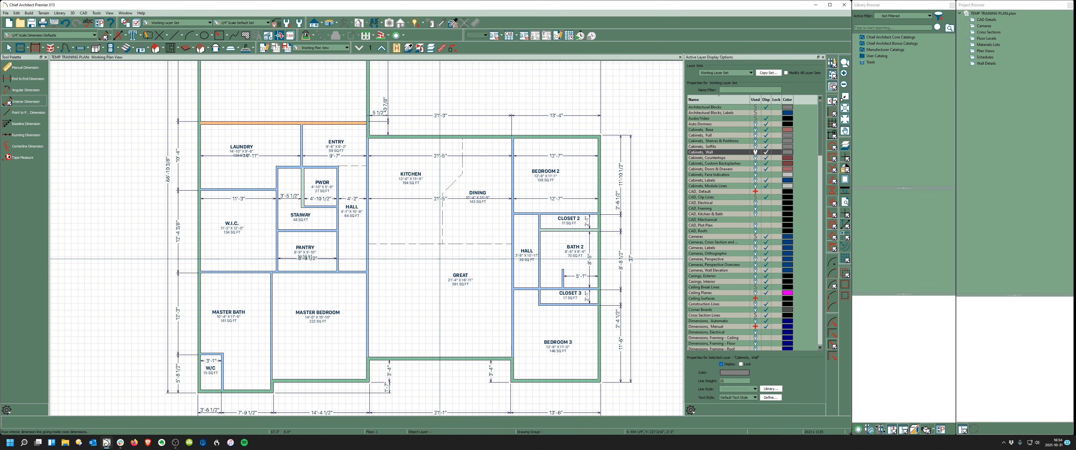
{"action": "scroll", "coordinate": [412, 217], "scroll_direction": "down", "scroll_amount": 2}
{"action": "scroll", "coordinate": [274, 312], "scroll_direction": "up", "scroll_amount": 3}
{"action": "left_click_drag", "start_coordinate": [227, 297], "coordinate": [475, 291]}
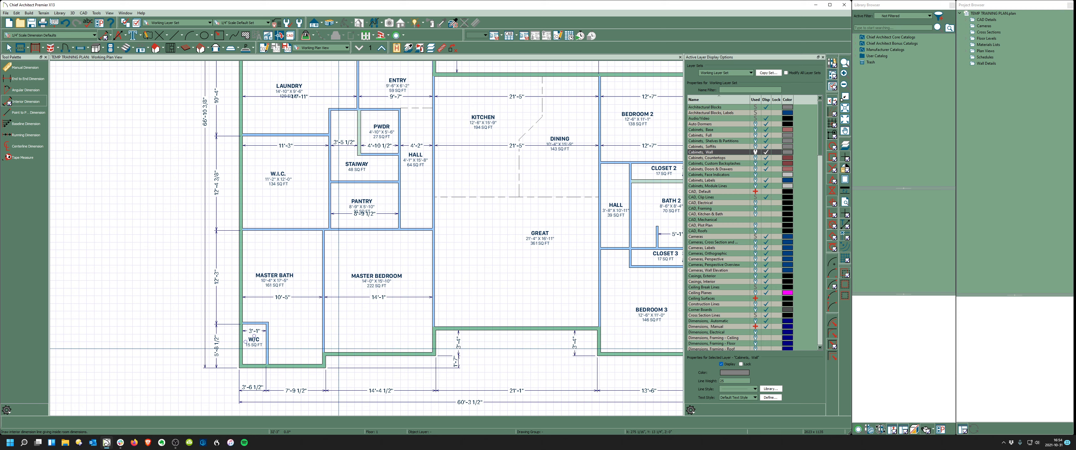
{"action": "scroll", "coordinate": [226, 309], "scroll_direction": "down", "scroll_amount": 2}
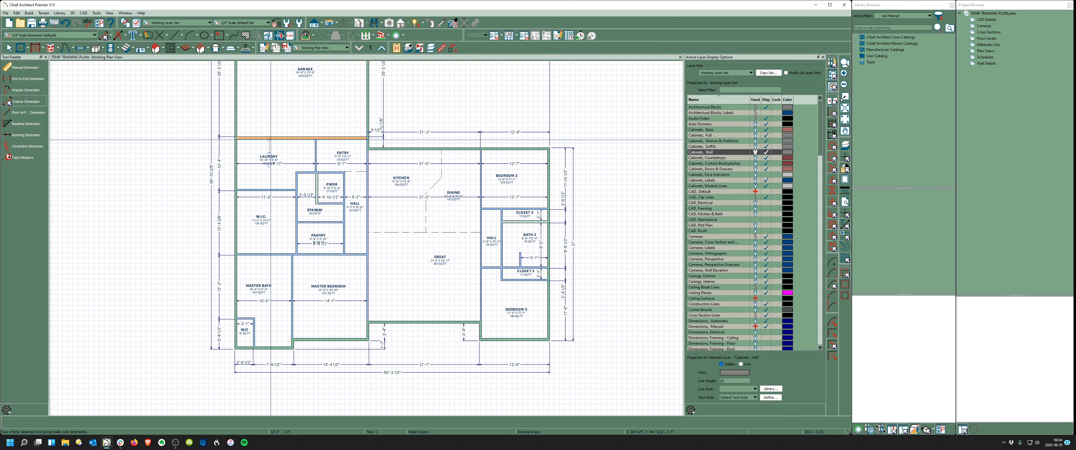
{"action": "left_click_drag", "start_coordinate": [288, 126], "coordinate": [286, 372]}
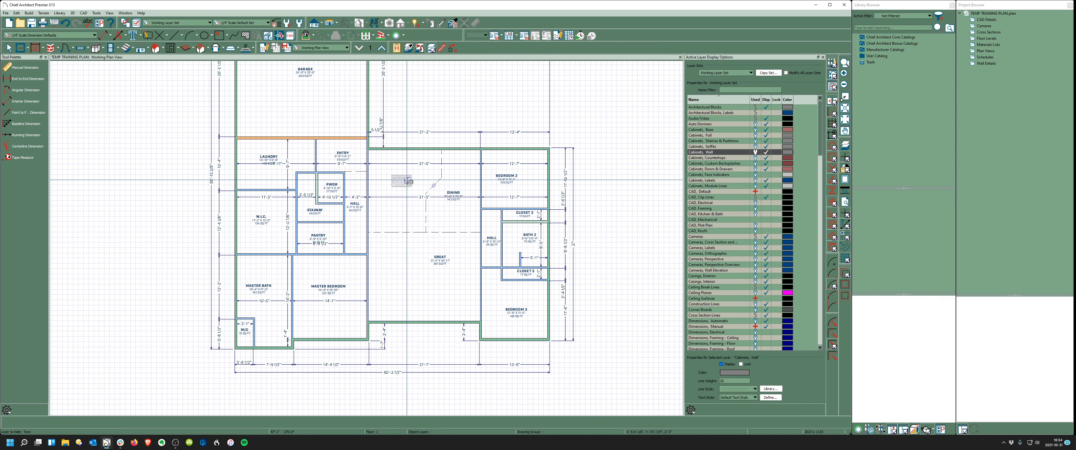
- Hide all room labels with Layer Hider and return to Select Objects
{"action": "left_click", "coordinate": [405, 179]}
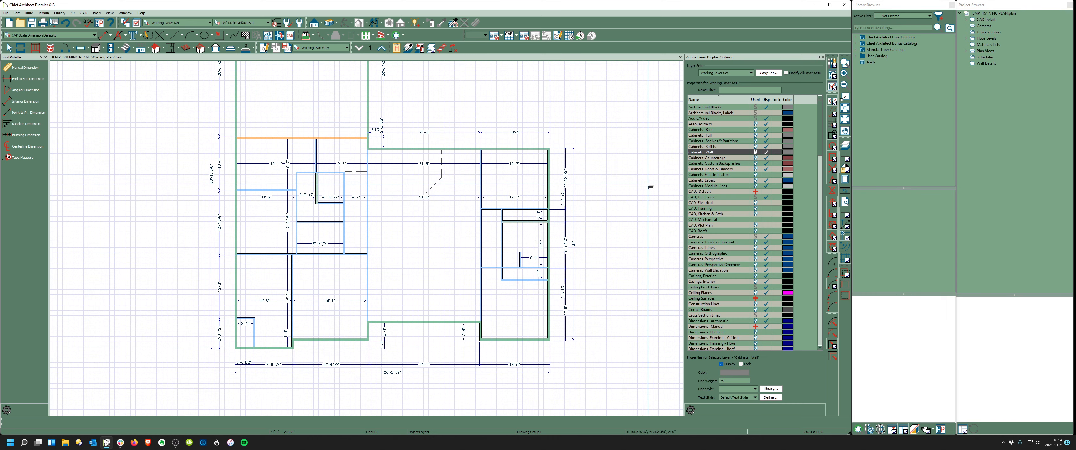
{"action": "scroll", "coordinate": [644, 183], "scroll_direction": "up", "scroll_amount": 2}
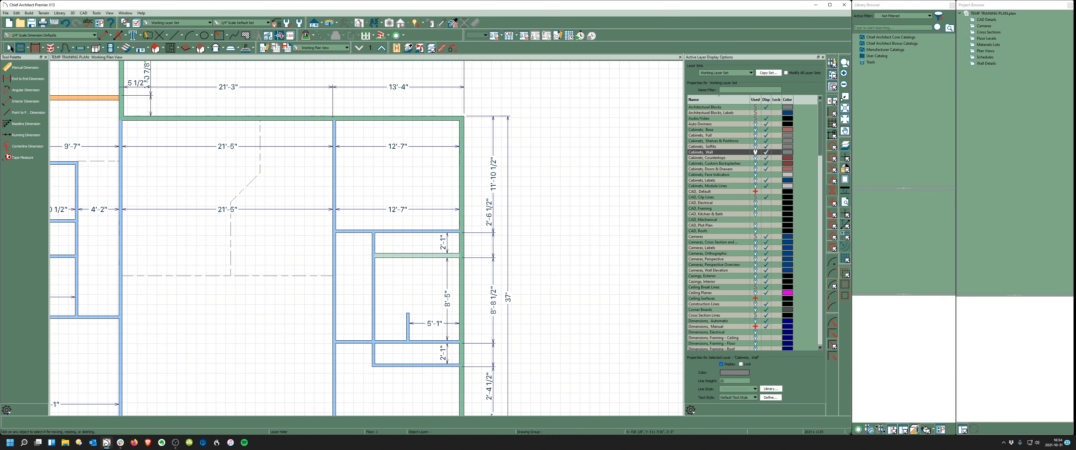
{"action": "left_click", "coordinate": [9, 48]}
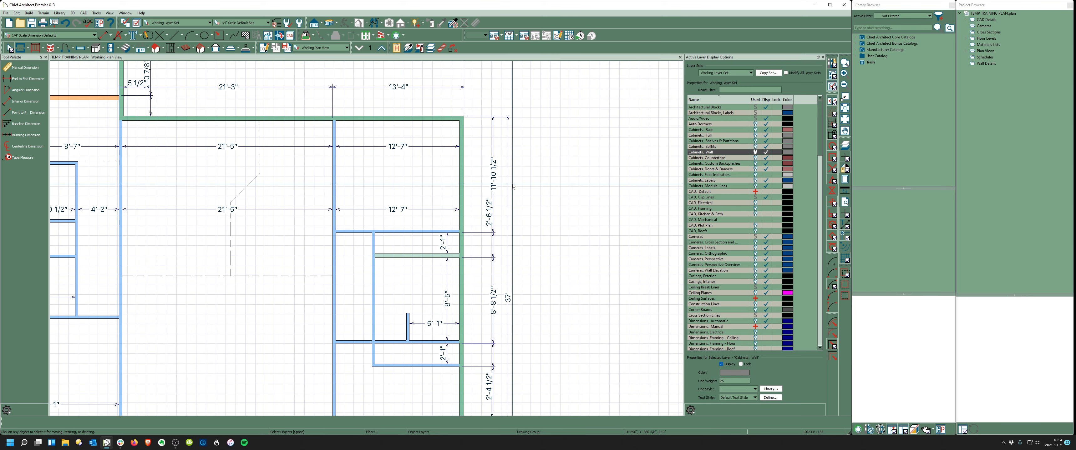
{"action": "scroll", "coordinate": [576, 215], "scroll_direction": "down", "scroll_amount": 2}
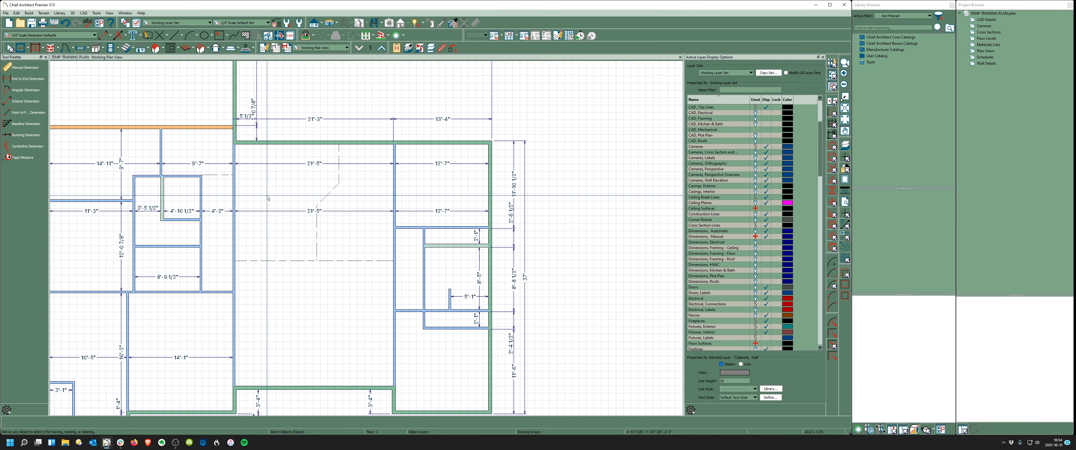
- Shorten the dimension string to drop its 21'-5" and 12'-7" pieces; show Dimension Defaults arrow settings
{"action": "left_click", "coordinate": [283, 212]}
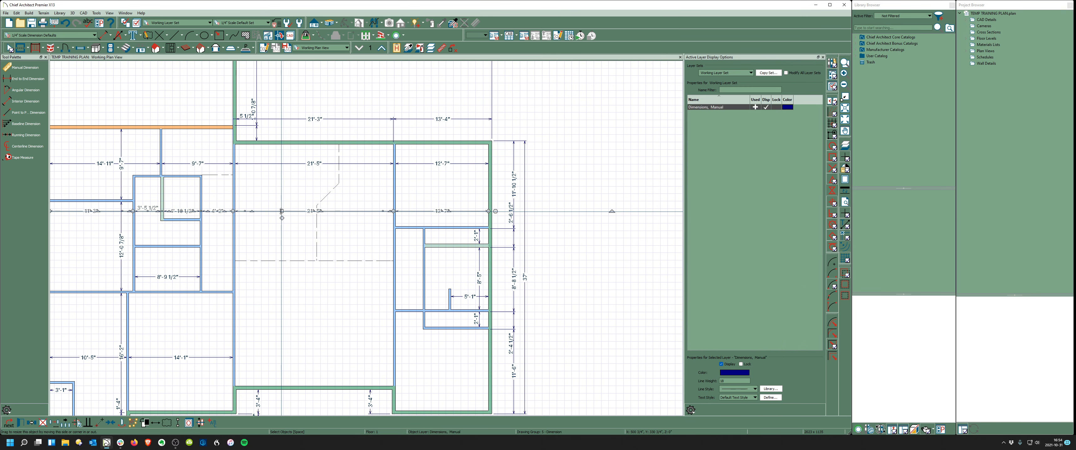
{"action": "scroll", "coordinate": [283, 211], "scroll_direction": "up", "scroll_amount": 2}
{"action": "scroll", "coordinate": [629, 282], "scroll_direction": "down", "scroll_amount": 1}
{"action": "left_click_drag", "start_coordinate": [611, 225], "coordinate": [299, 225]}
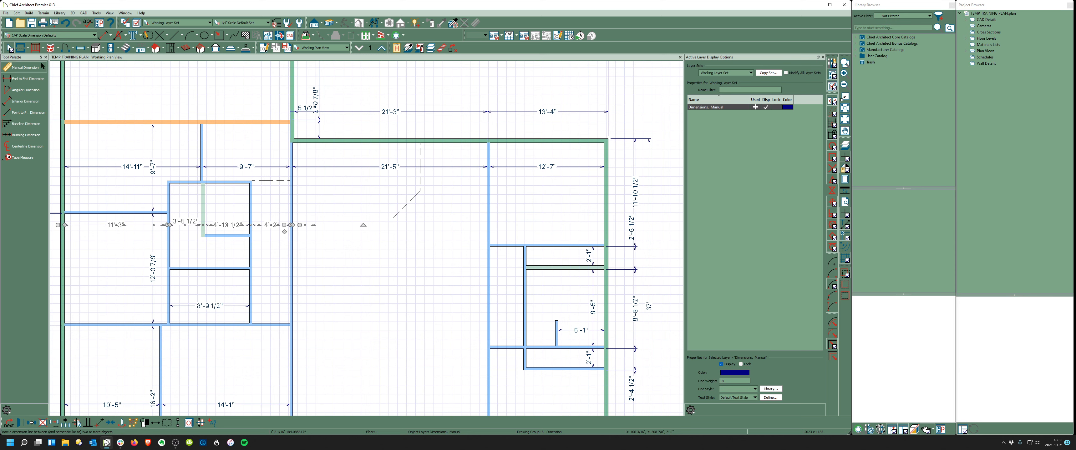
{"action": "double_click", "coordinate": [25, 103]}
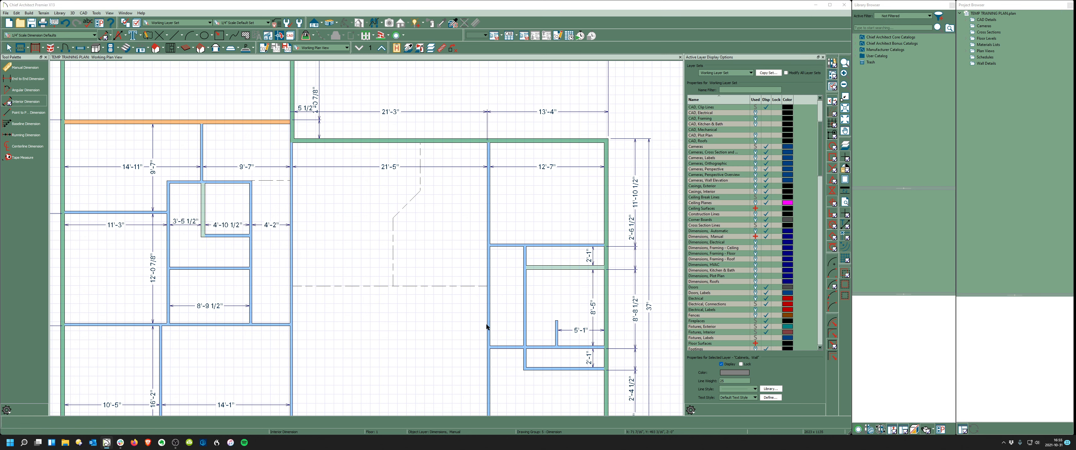
{"action": "left_click", "coordinate": [296, 179]}
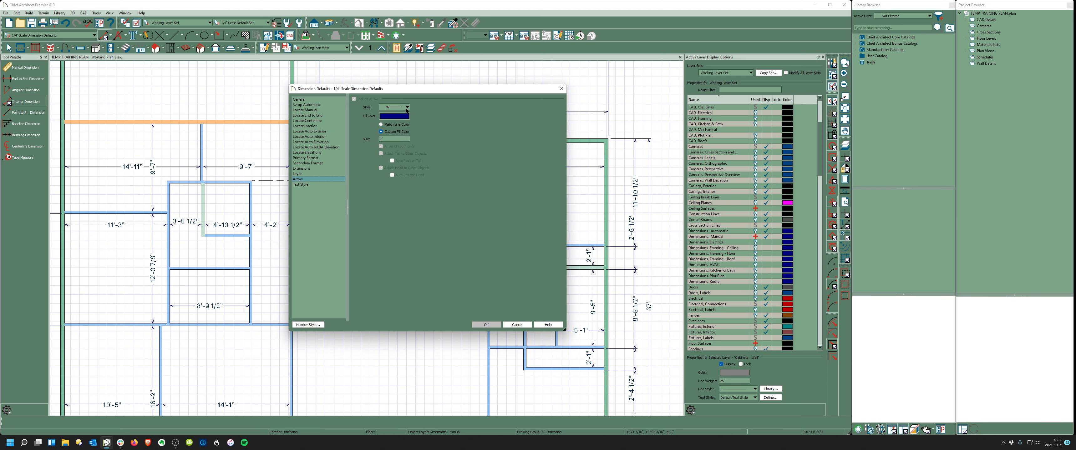
- Set dimension arrows to a filled arrowhead style with black fill and apply the defaults
{"action": "left_click", "coordinate": [407, 107]}
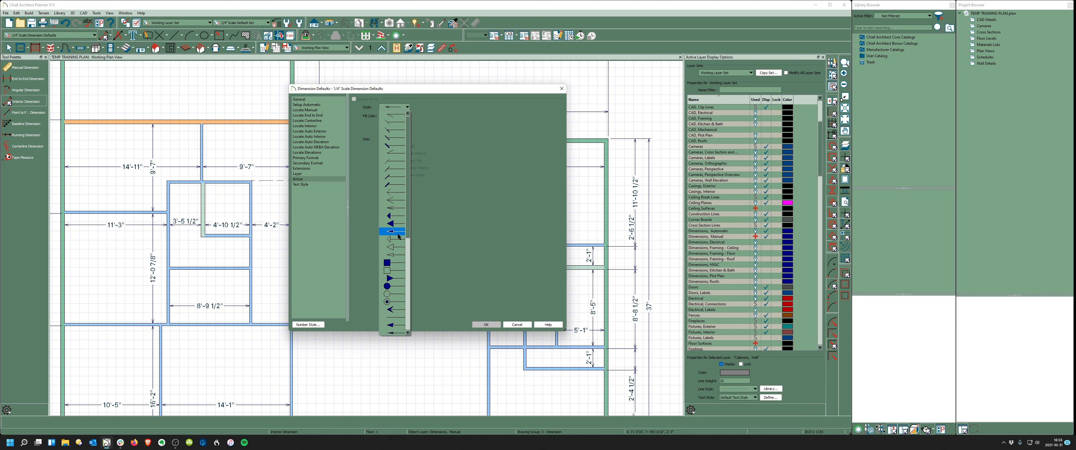
{"action": "scroll", "coordinate": [398, 237], "scroll_direction": "down", "scroll_amount": 5}
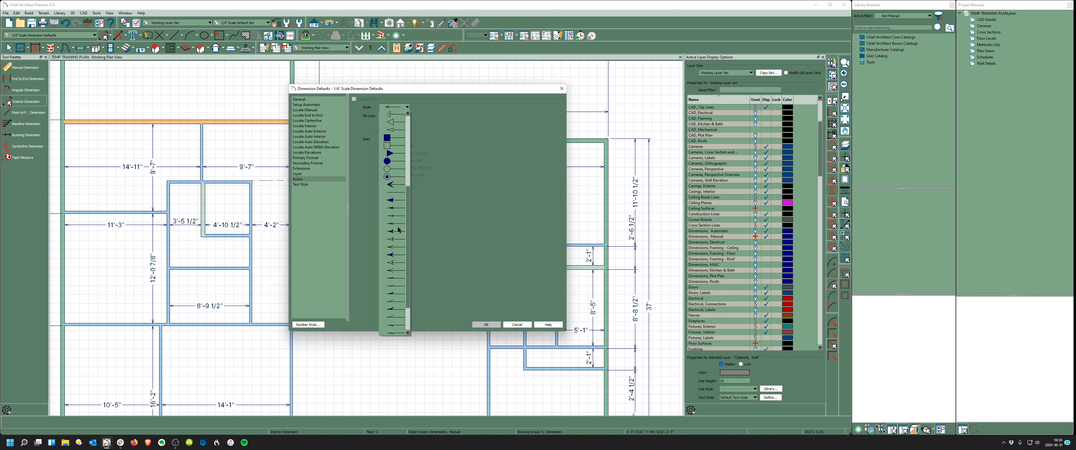
{"action": "scroll", "coordinate": [397, 200], "scroll_direction": "up", "scroll_amount": 5}
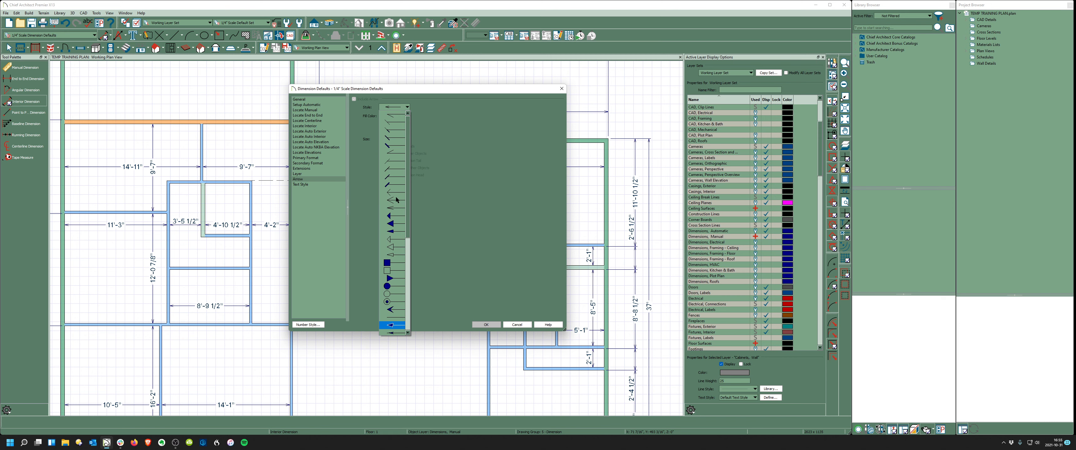
{"action": "left_click", "coordinate": [395, 232]}
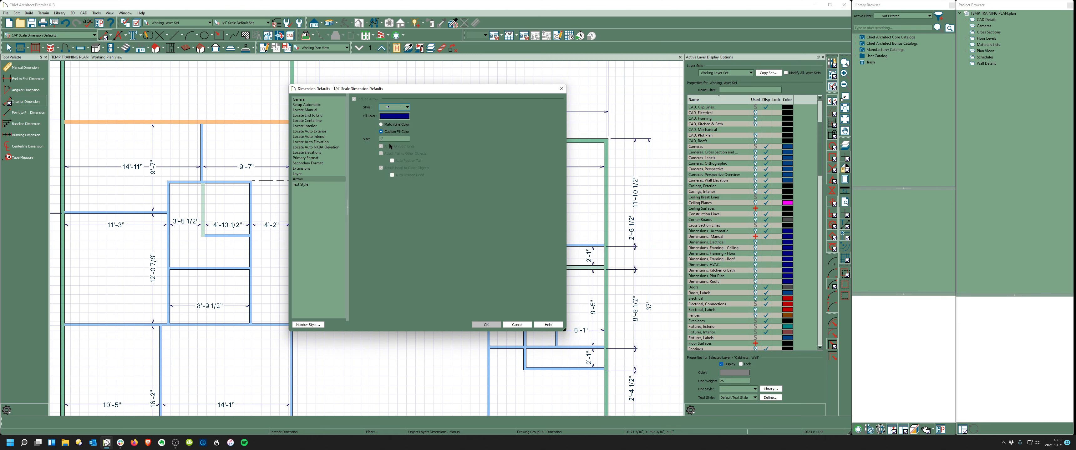
{"action": "left_click", "coordinate": [394, 116]}
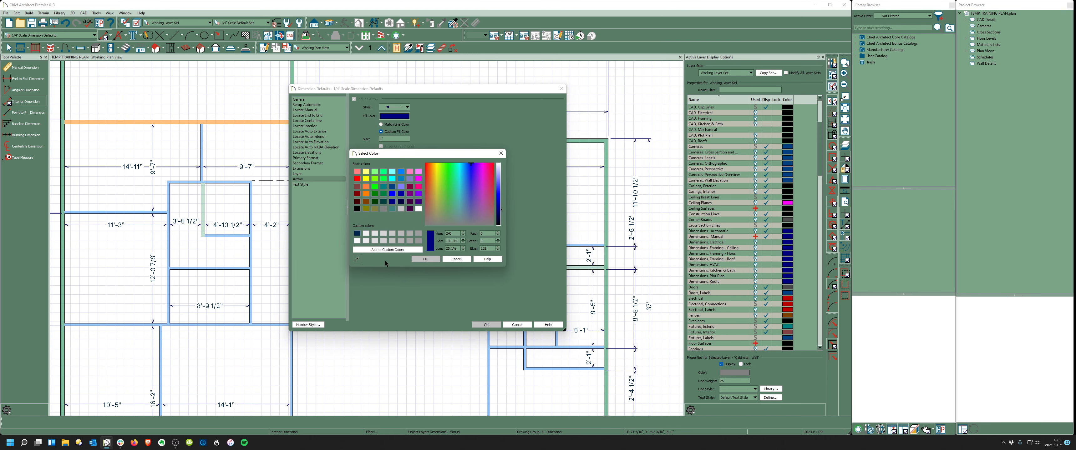
{"action": "left_click", "coordinate": [366, 233]}
{"action": "left_click", "coordinate": [425, 259]}
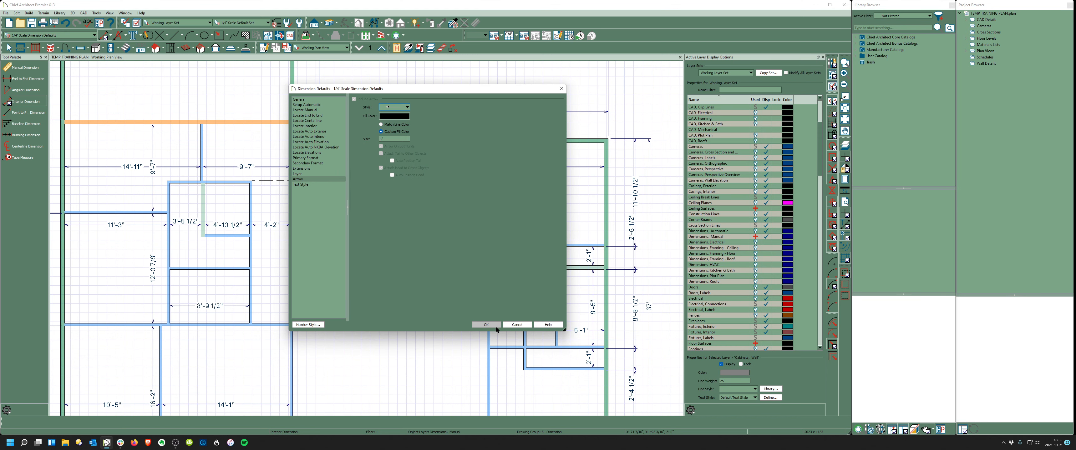
{"action": "left_click", "coordinate": [486, 324]}
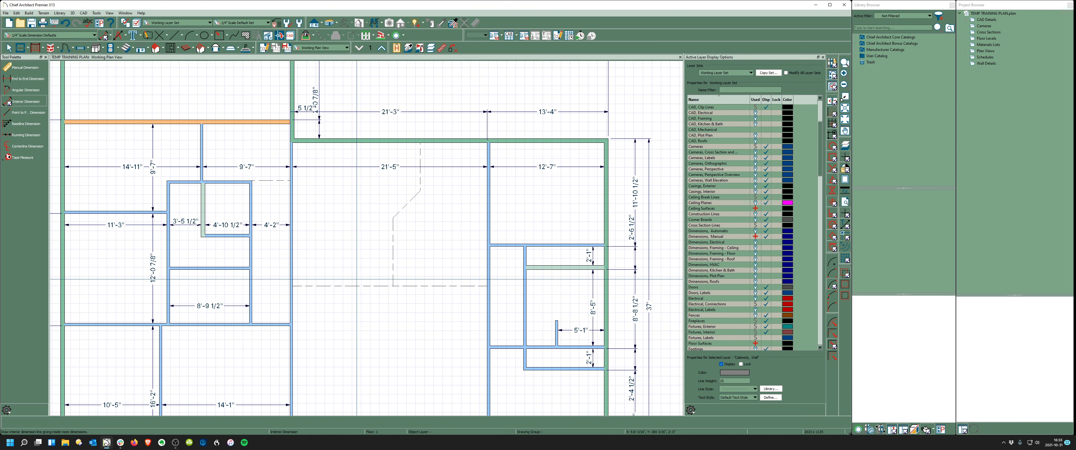
{"action": "scroll", "coordinate": [374, 273], "scroll_direction": "down", "scroll_amount": 2}
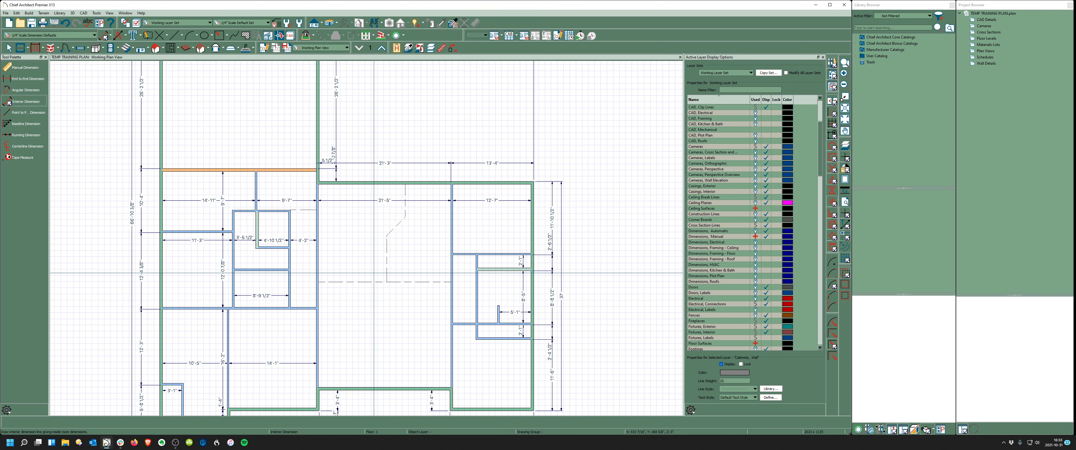
{"action": "scroll", "coordinate": [111, 164], "scroll_direction": "up", "scroll_amount": 3}
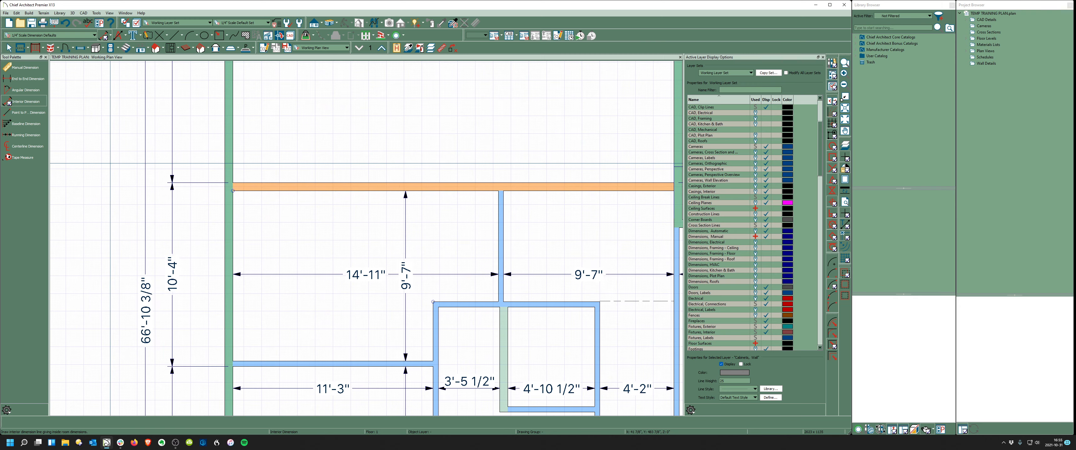
{"action": "scroll", "coordinate": [183, 205], "scroll_direction": "down", "scroll_amount": 4}
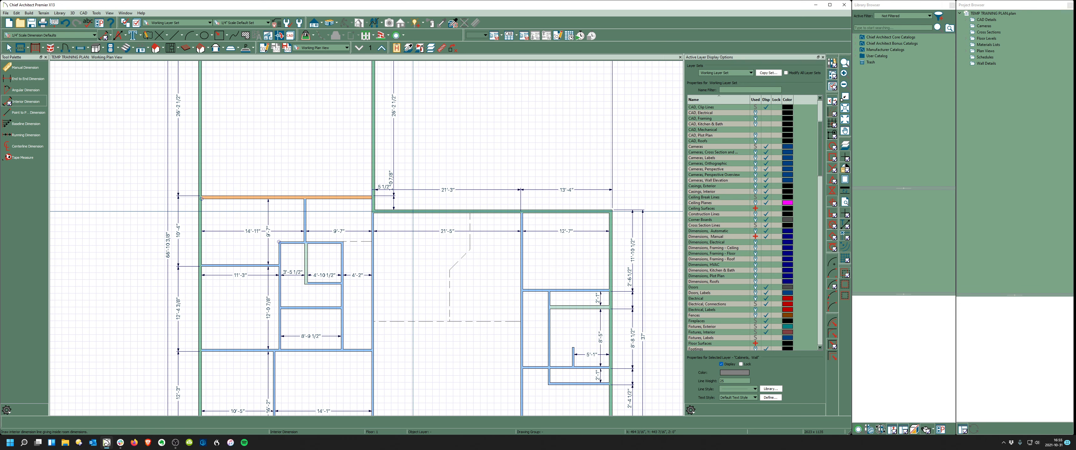
{"action": "scroll", "coordinate": [341, 300], "scroll_direction": "up", "scroll_amount": 1}
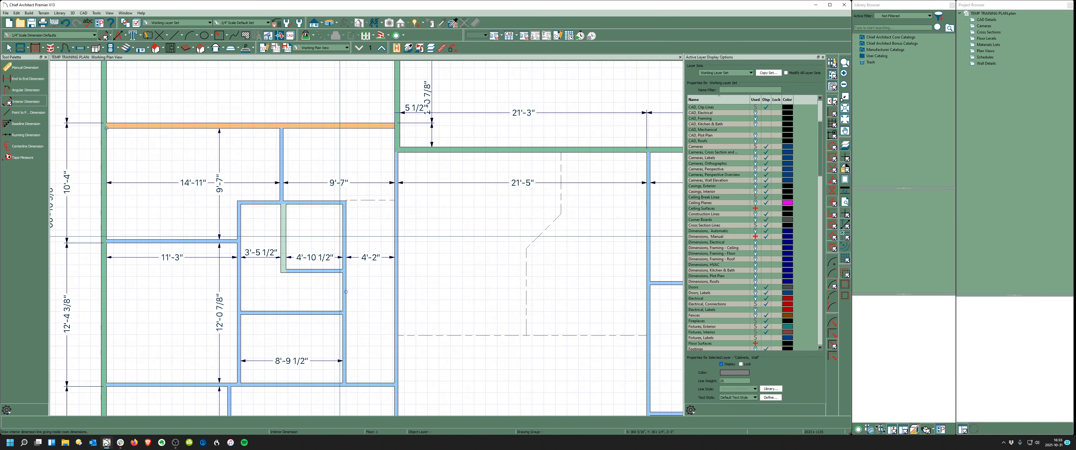
{"action": "scroll", "coordinate": [350, 256], "scroll_direction": "down", "scroll_amount": 1}
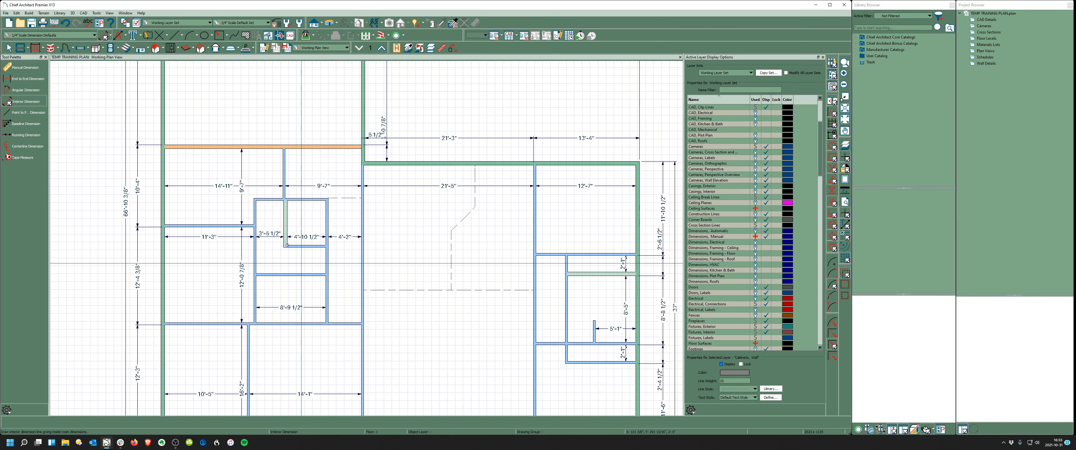
{"action": "key", "text": "space"}
{"action": "left_click", "coordinate": [328, 269]}
- Move the wall by changing its 4'-2" dimension to 49 inches
{"action": "scroll", "coordinate": [344, 246], "scroll_direction": "up", "scroll_amount": 1}
{"action": "left_click", "coordinate": [345, 237]}
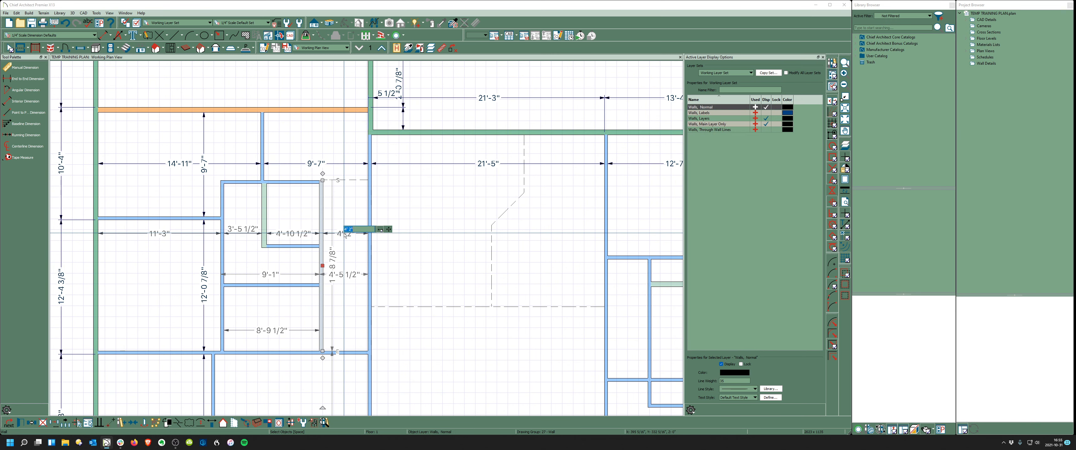
{"action": "type", "text": "49"}
{"action": "key", "text": "Return"}
{"action": "key", "text": "Escape"}
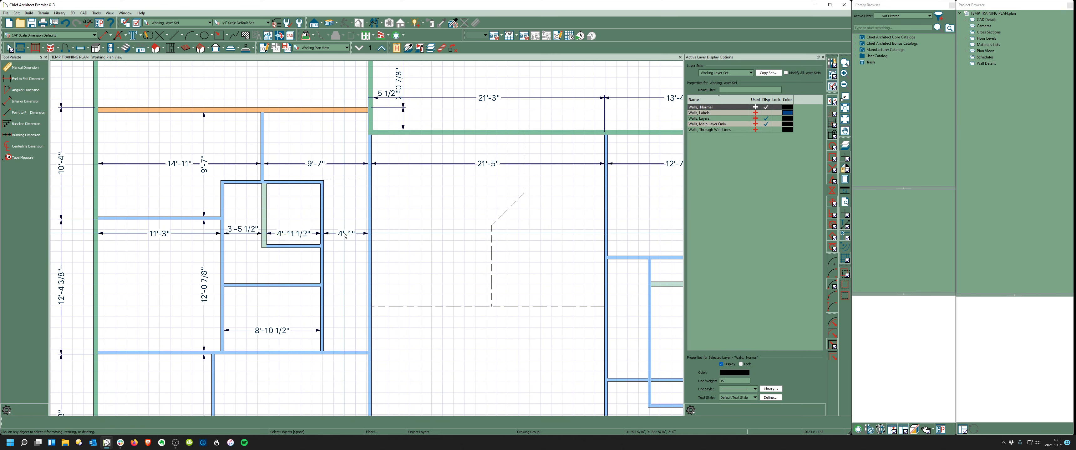
{"action": "scroll", "coordinate": [329, 261], "scroll_direction": "down", "scroll_amount": 2}
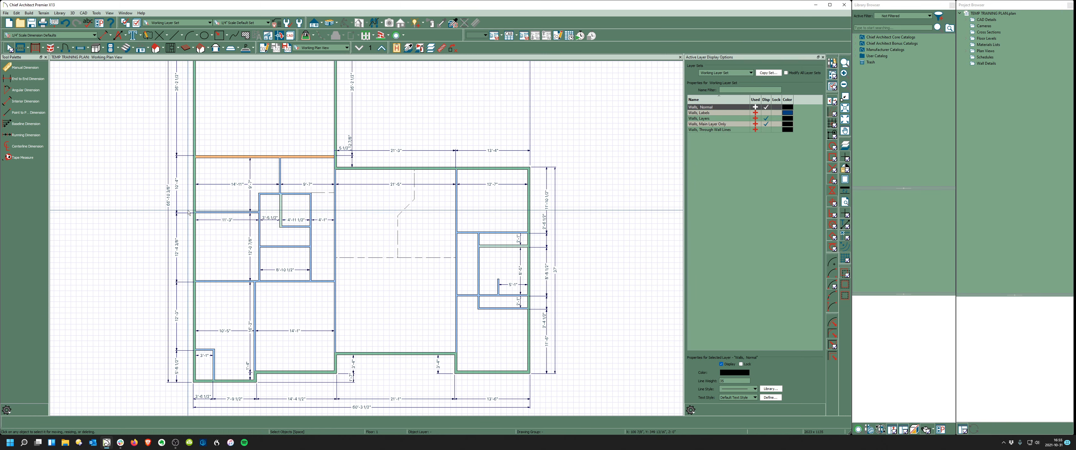
{"action": "scroll", "coordinate": [479, 266], "scroll_direction": "up", "scroll_amount": 2}
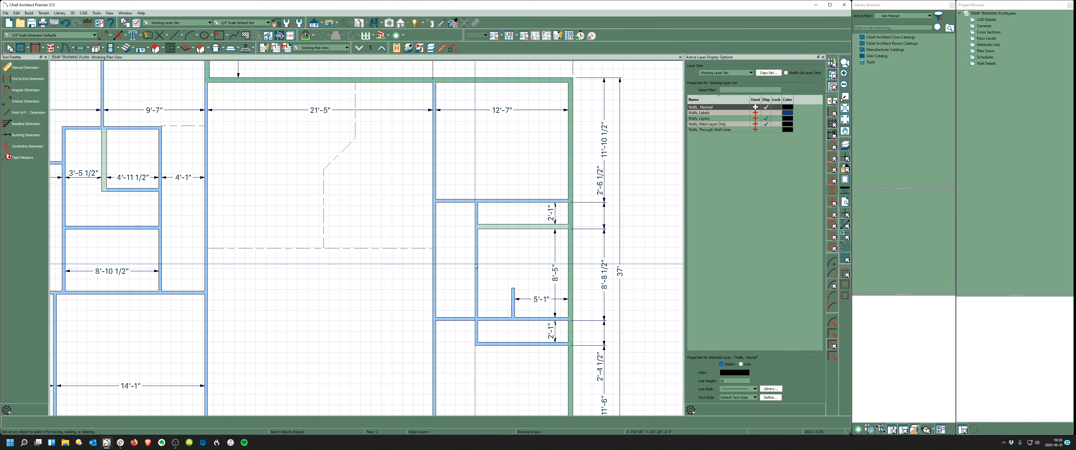
- Check a vertical interior wall in the right-side rooms and resume the Interior Dimension tool
{"action": "left_click", "coordinate": [476, 266]}
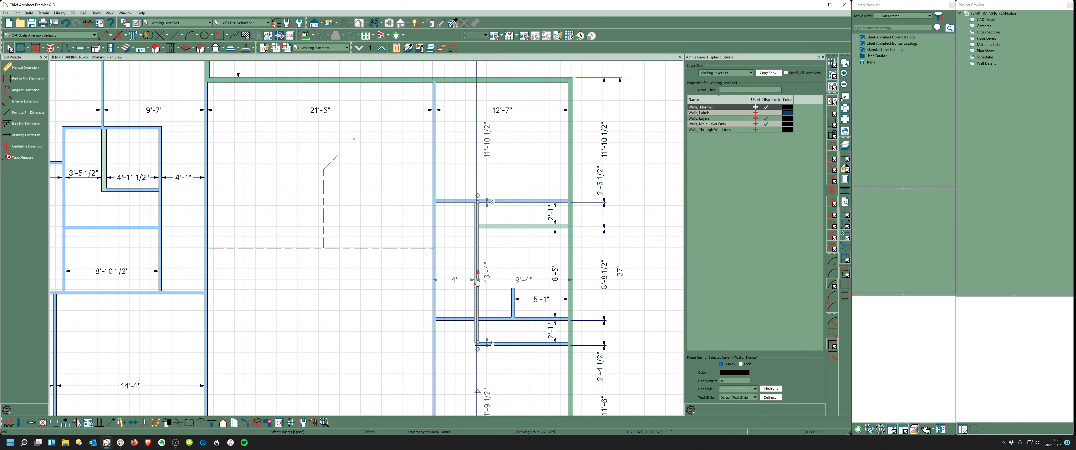
{"action": "scroll", "coordinate": [479, 288], "scroll_direction": "up", "scroll_amount": 2}
{"action": "key", "text": "Escape"}
{"action": "scroll", "coordinate": [456, 223], "scroll_direction": "down", "scroll_amount": 2}
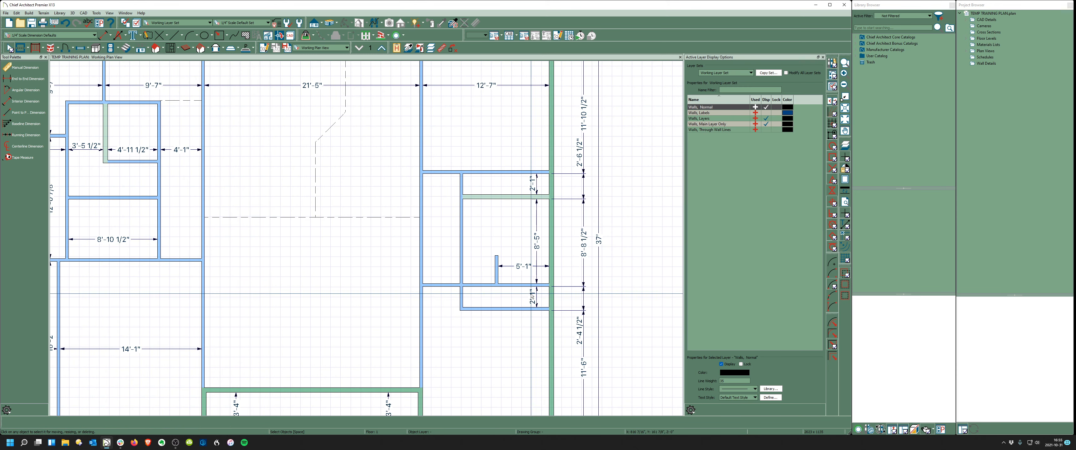
{"action": "scroll", "coordinate": [491, 272], "scroll_direction": "up", "scroll_amount": 2}
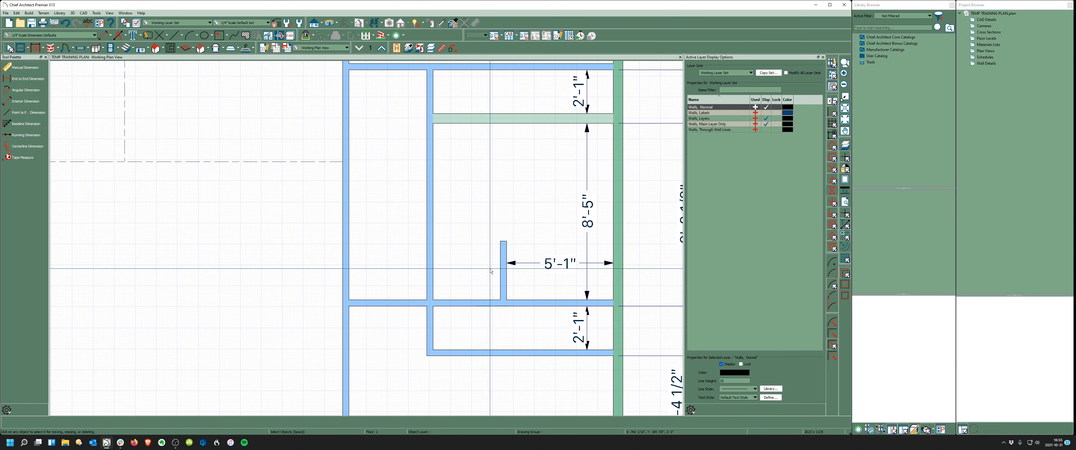
{"action": "left_click", "coordinate": [25, 101]}
{"action": "scroll", "coordinate": [401, 220], "scroll_direction": "down", "scroll_amount": 5}
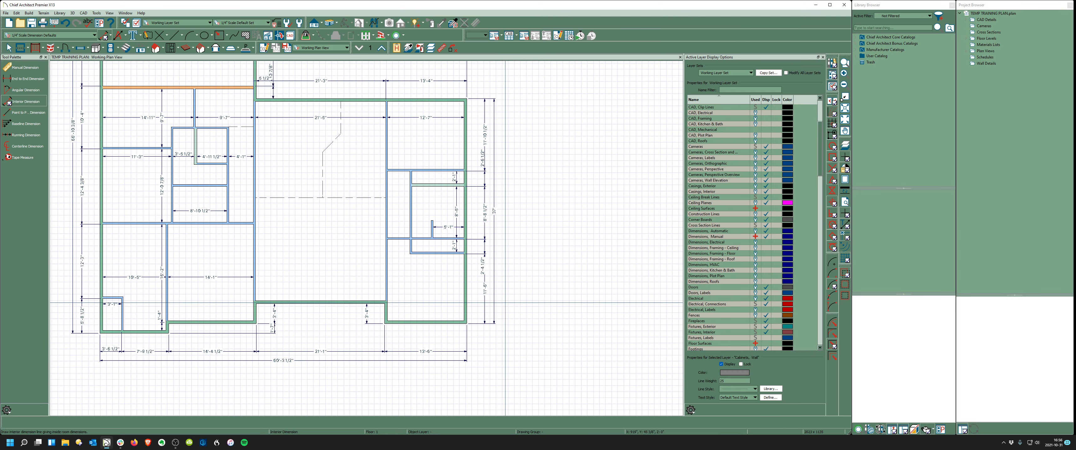
{"action": "scroll", "coordinate": [418, 188], "scroll_direction": "up", "scroll_amount": 1}
- Exit the Interior Dimension tool and zoom to view the whole dimensioned plan
{"action": "key", "text": "space"}
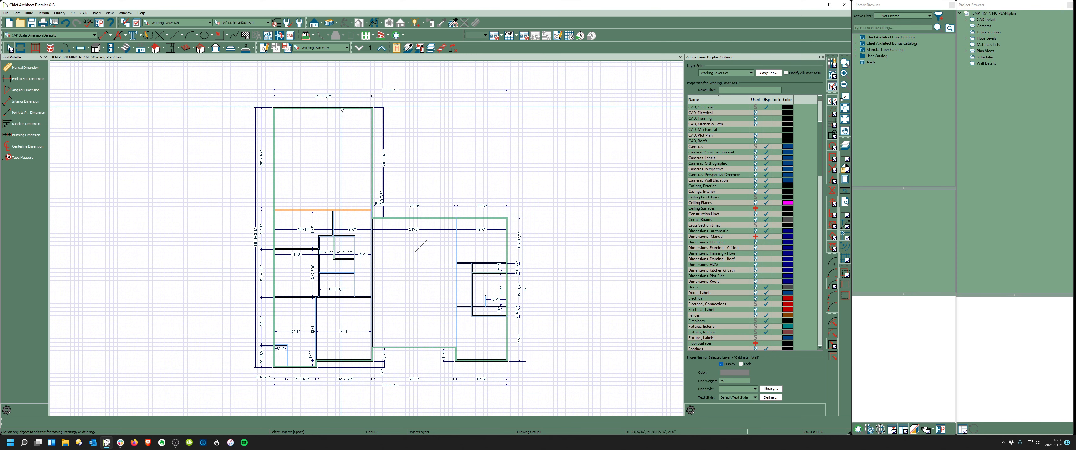
{"action": "mouse_move", "coordinate": [121, 442]}
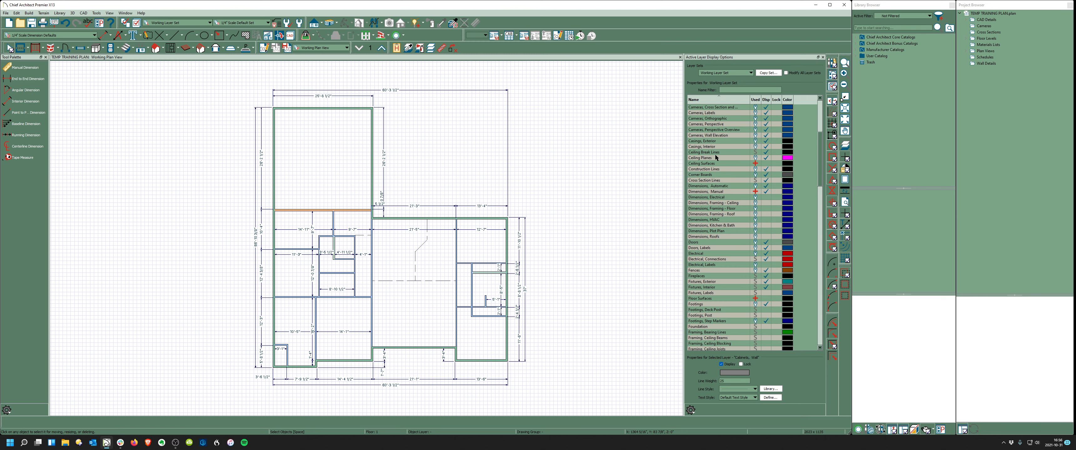
{"action": "scroll", "coordinate": [716, 157], "scroll_direction": "up", "scroll_amount": 5}
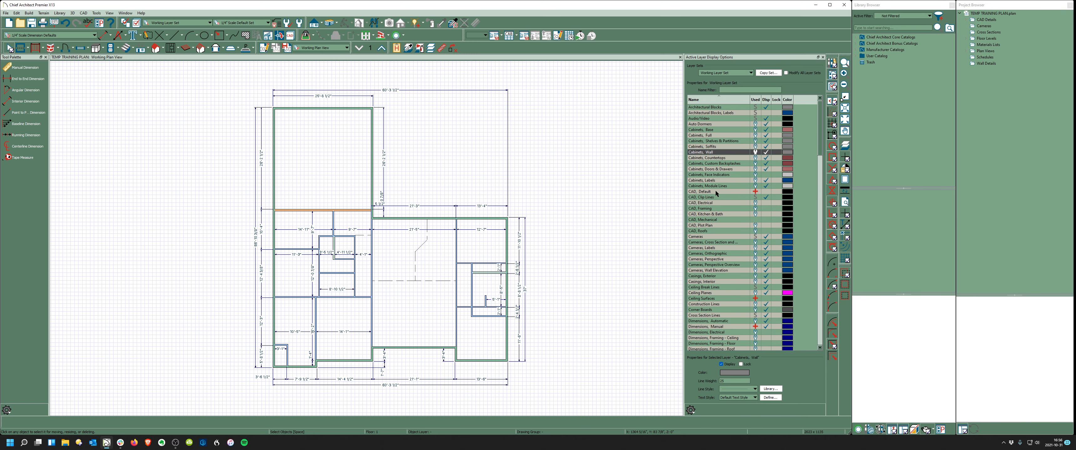
{"action": "left_click", "coordinate": [766, 192]}
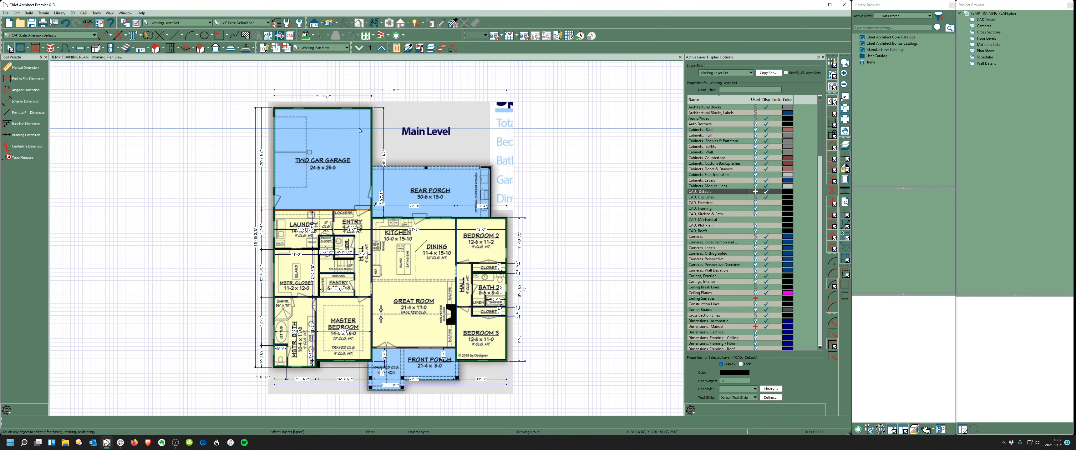
{"action": "scroll", "coordinate": [448, 291], "scroll_direction": "up", "scroll_amount": 2}
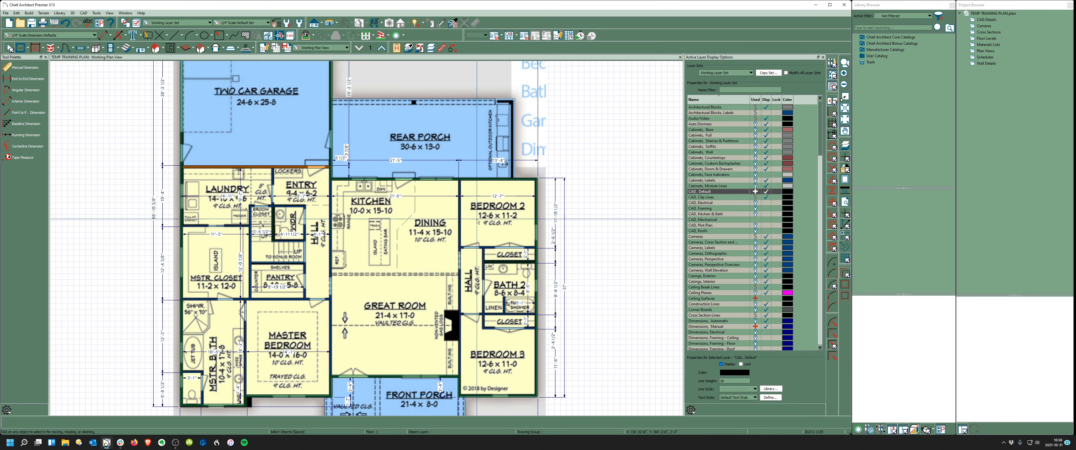
{"action": "scroll", "coordinate": [475, 227], "scroll_direction": "up", "scroll_amount": 5}
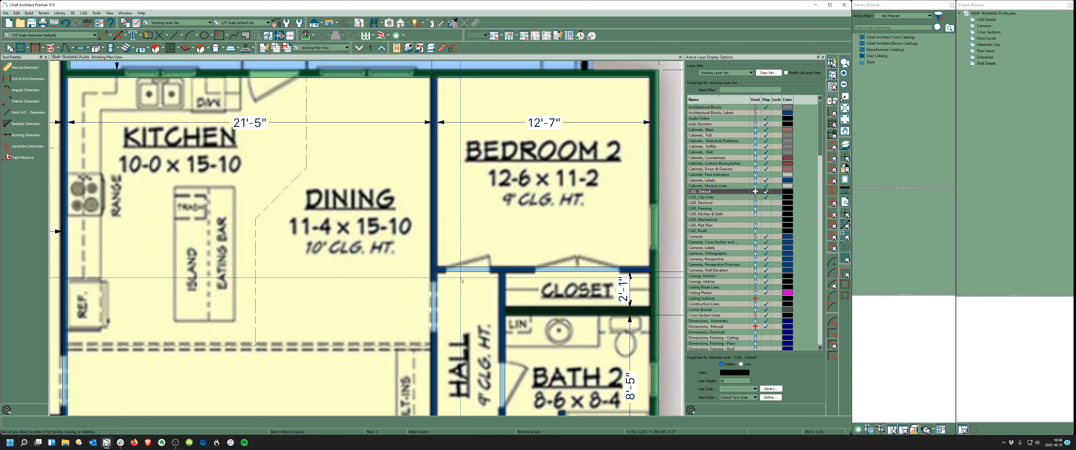
{"action": "scroll", "coordinate": [461, 281], "scroll_direction": "down", "scroll_amount": 4}
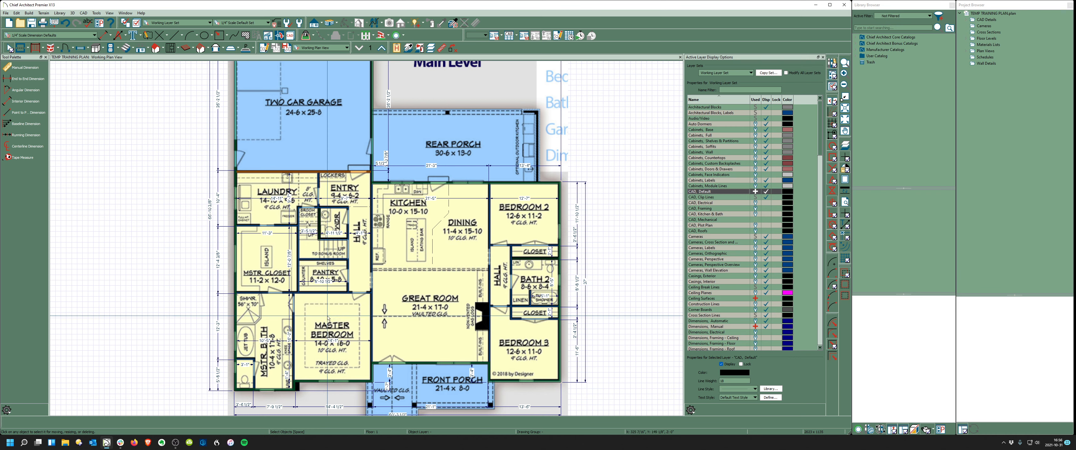
{"action": "left_click", "coordinate": [766, 191]}
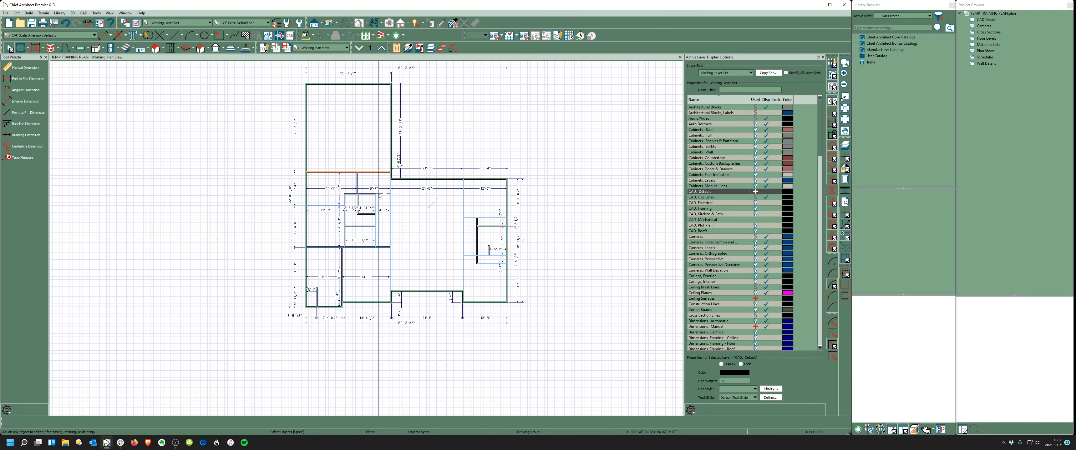
{"action": "scroll", "coordinate": [515, 228], "scroll_direction": "up", "scroll_amount": 3}
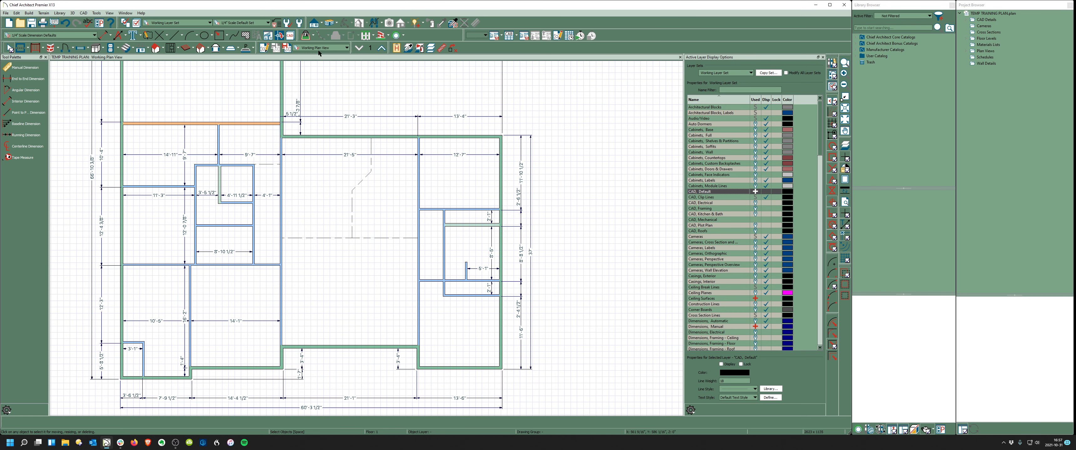
{"action": "left_click", "coordinate": [330, 24]}
- Orbit, tilt and zoom the 3D floor overview to inspect the rooms from several angles
{"action": "left_click_drag", "start_coordinate": [378, 289], "coordinate": [346, 231]}
{"action": "scroll", "coordinate": [287, 177], "scroll_direction": "up", "scroll_amount": 4}
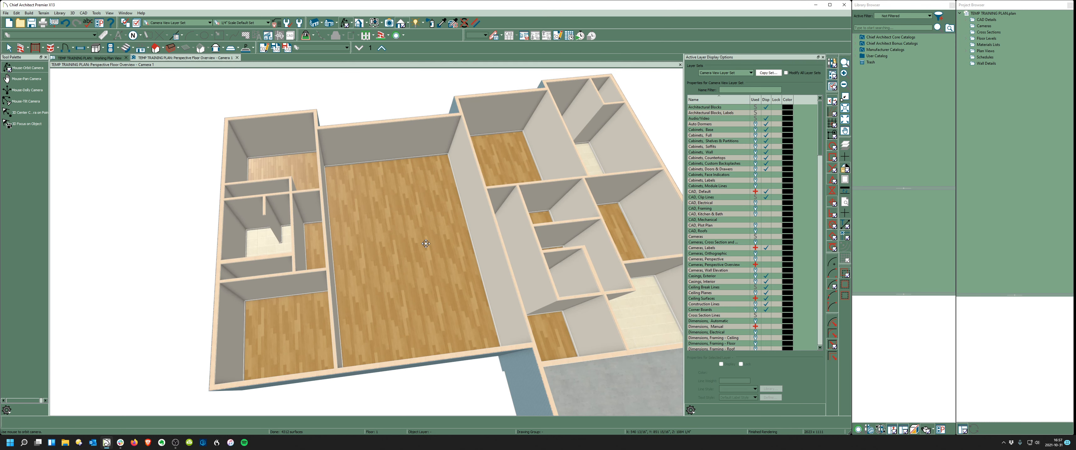
{"action": "scroll", "coordinate": [330, 227], "scroll_direction": "down", "scroll_amount": 4}
{"action": "left_click_drag", "start_coordinate": [432, 224], "coordinate": [320, 227]}
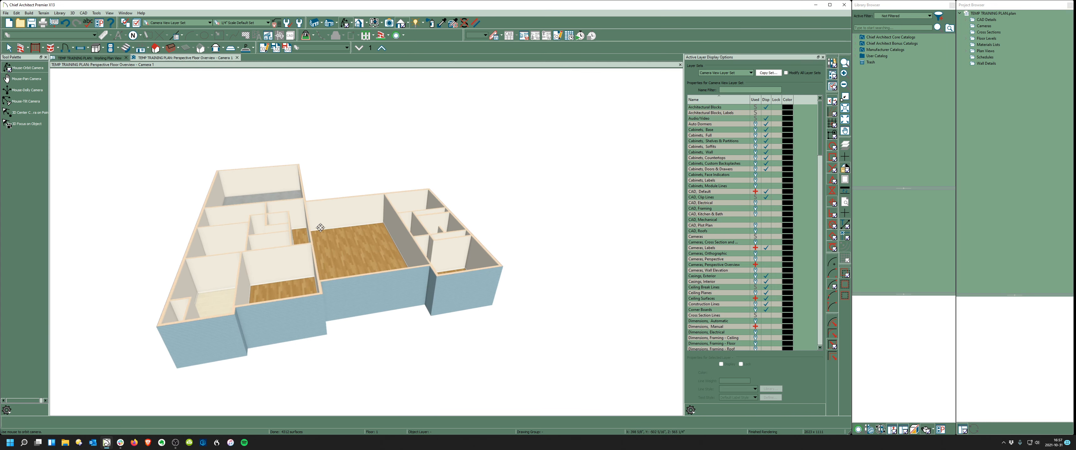
{"action": "left_click_drag", "start_coordinate": [407, 253], "coordinate": [390, 279]}
{"action": "scroll", "coordinate": [371, 243], "scroll_direction": "up", "scroll_amount": 2}
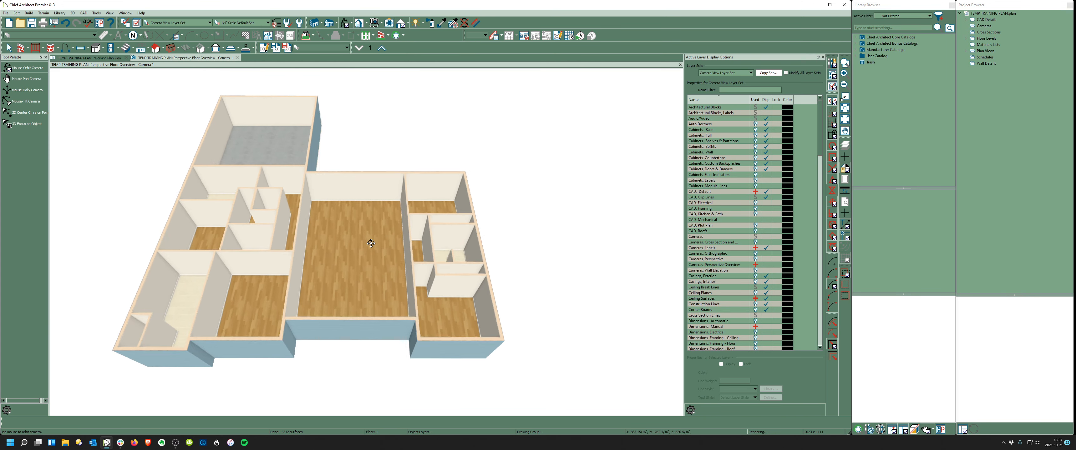
{"action": "scroll", "coordinate": [371, 243], "scroll_direction": "up", "scroll_amount": 1}
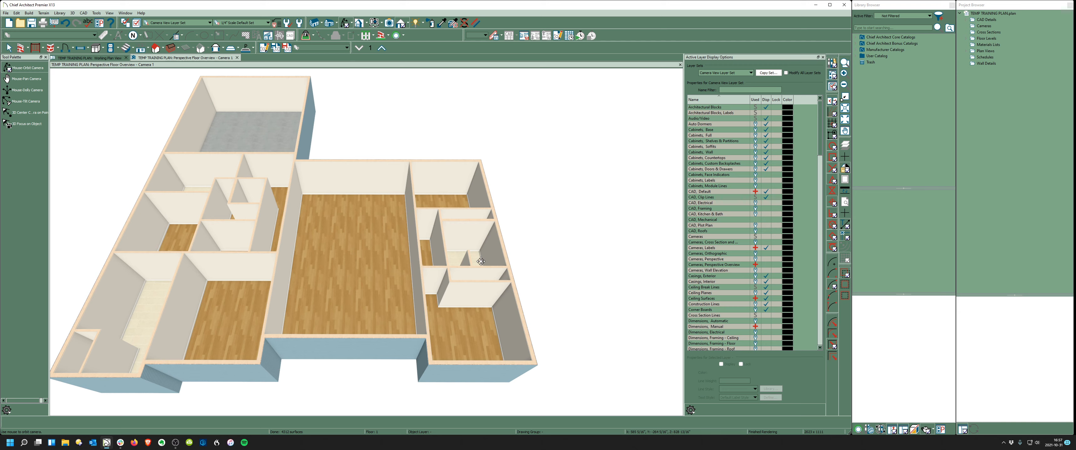
{"action": "left_click_drag", "start_coordinate": [480, 262], "coordinate": [343, 269]}
{"action": "left_click_drag", "start_coordinate": [284, 253], "coordinate": [271, 252]}
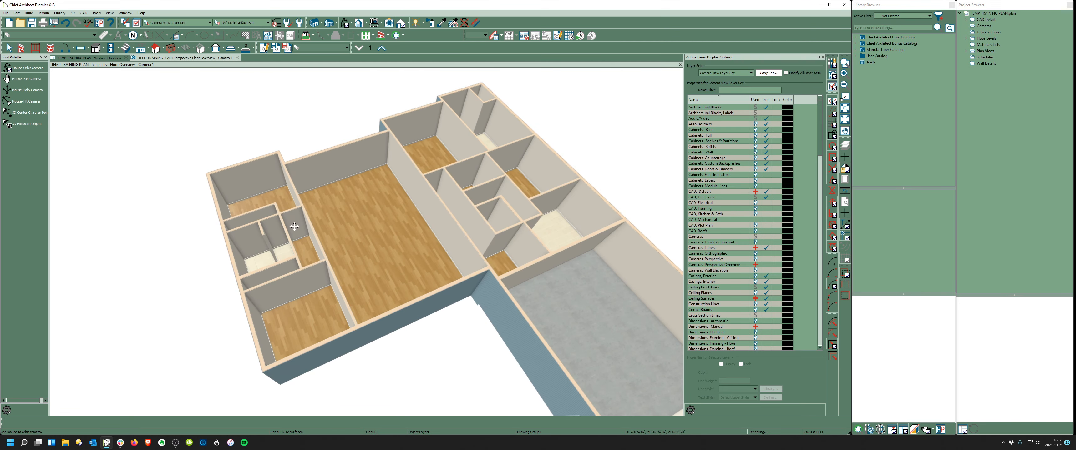
{"action": "scroll", "coordinate": [313, 246], "scroll_direction": "down", "scroll_amount": 3}
{"action": "left_click_drag", "start_coordinate": [456, 259], "coordinate": [425, 250]}
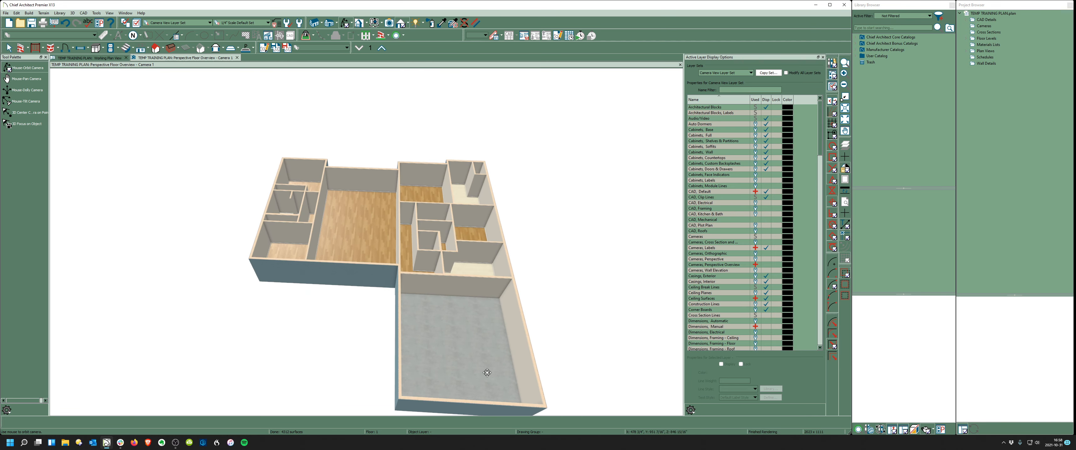
{"action": "scroll", "coordinate": [461, 296], "scroll_direction": "up", "scroll_amount": 3}
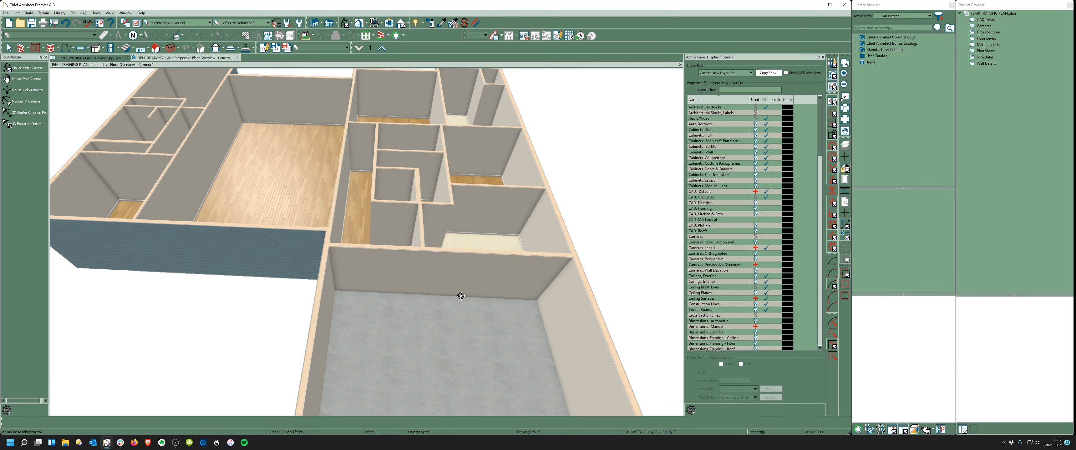
{"action": "scroll", "coordinate": [375, 283], "scroll_direction": "down", "scroll_amount": 1}
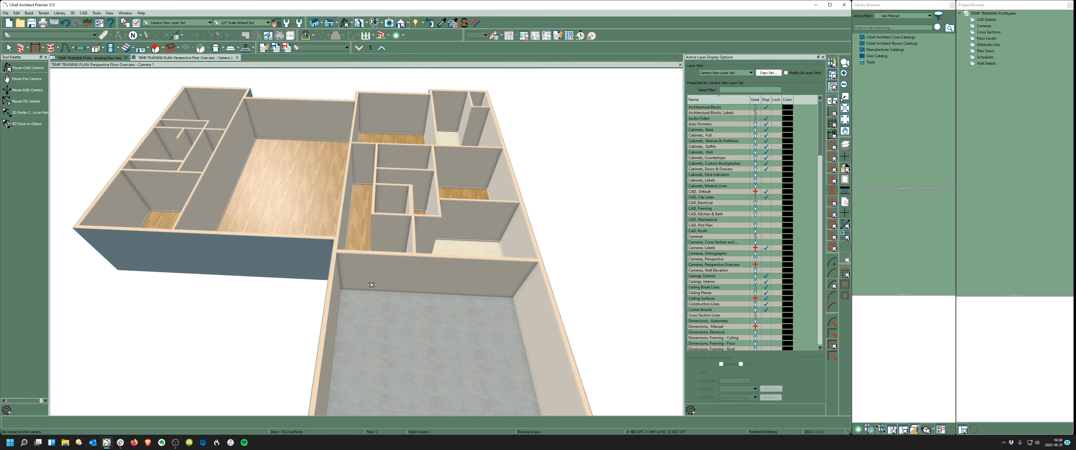
{"action": "left_click_drag", "start_coordinate": [359, 242], "coordinate": [394, 276]}
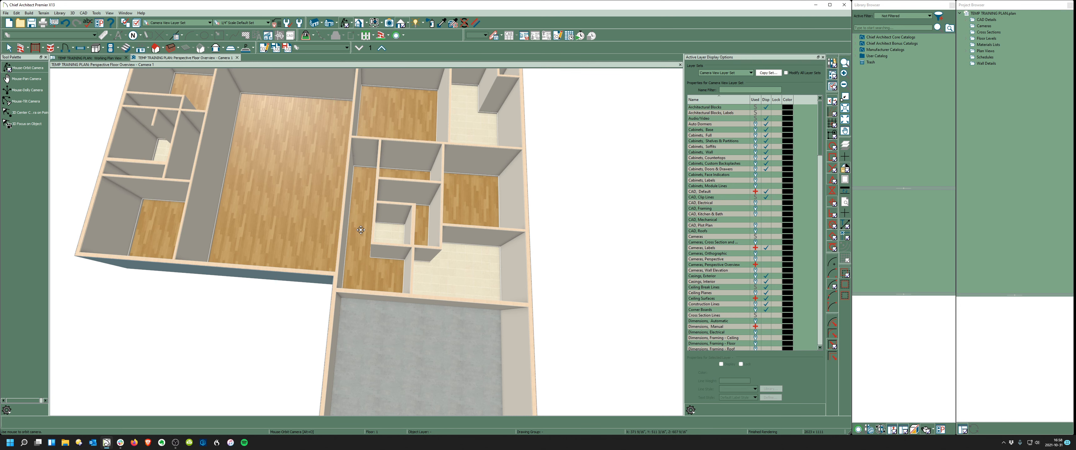
{"action": "left_click_drag", "start_coordinate": [362, 189], "coordinate": [360, 214]}
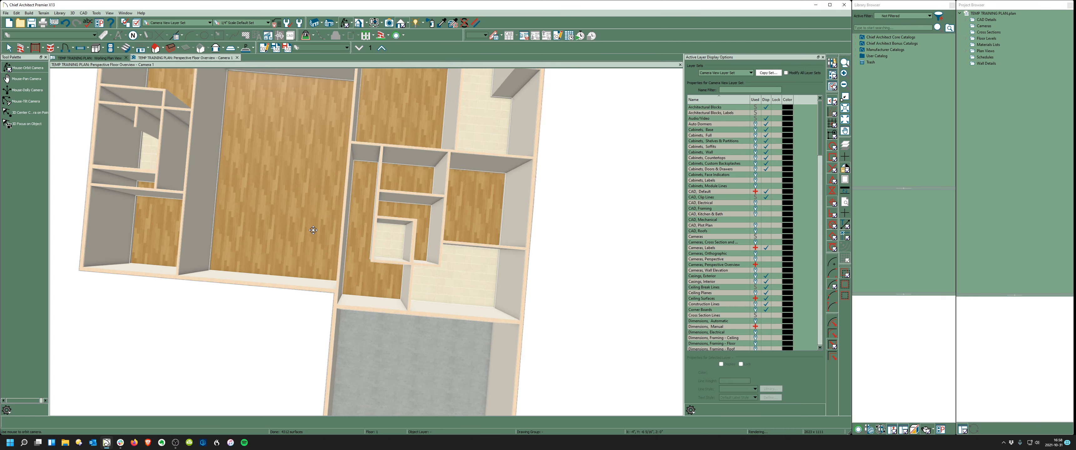
{"action": "left_click_drag", "start_coordinate": [313, 238], "coordinate": [313, 211]}
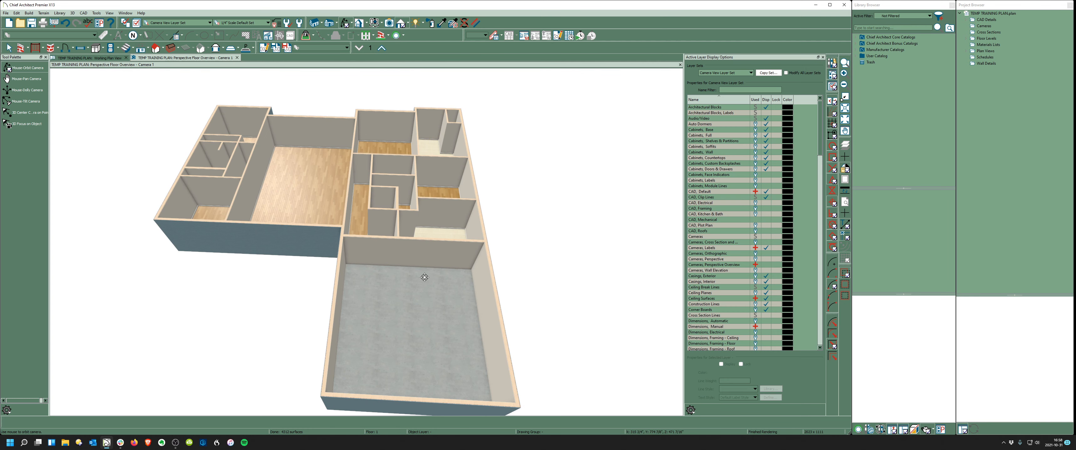
{"action": "scroll", "coordinate": [420, 276], "scroll_direction": "up", "scroll_amount": 4}
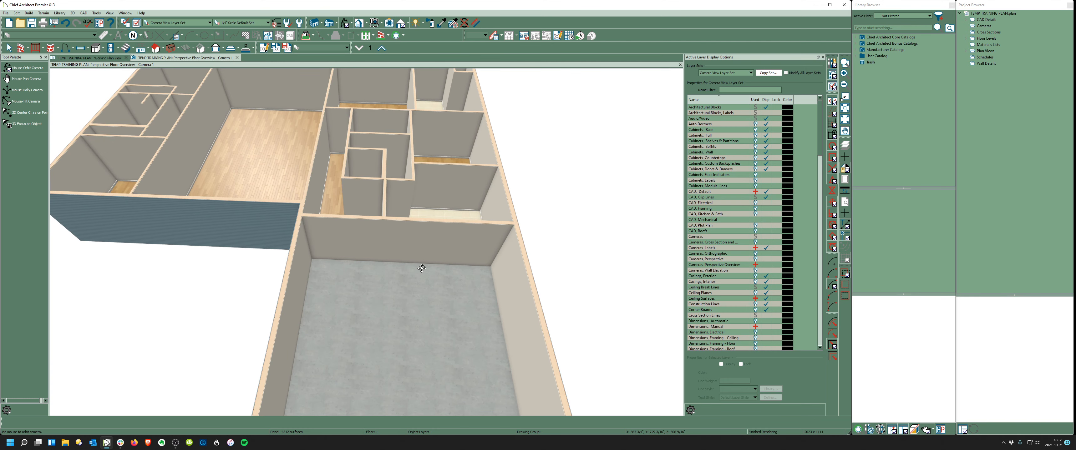
{"action": "scroll", "coordinate": [432, 254], "scroll_direction": "down", "scroll_amount": 2}
{"action": "left_click_drag", "start_coordinate": [429, 259], "coordinate": [461, 266]}
{"action": "middle_click_drag", "start_coordinate": [277, 235], "coordinate": [428, 236]}
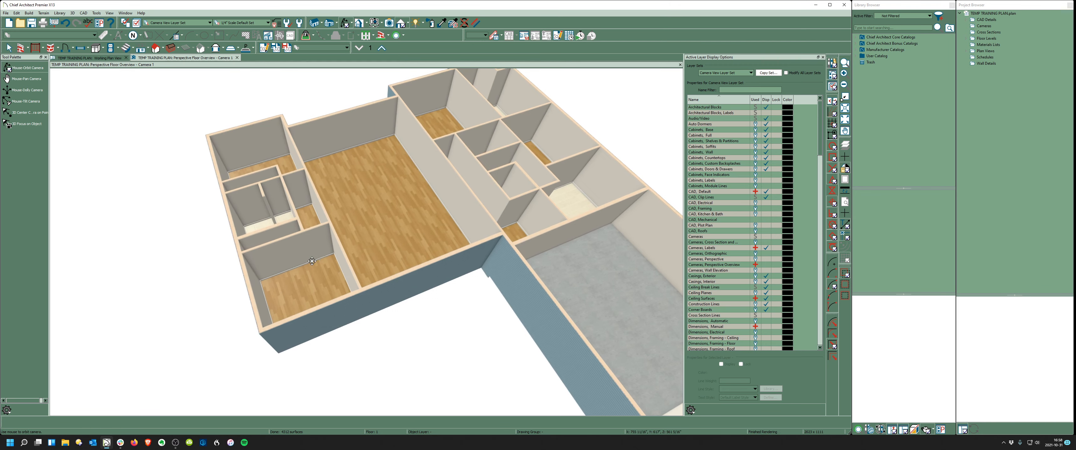
{"action": "left_click_drag", "start_coordinate": [312, 262], "coordinate": [471, 235]}
{"action": "middle_click_drag", "start_coordinate": [313, 231], "coordinate": [359, 196]}
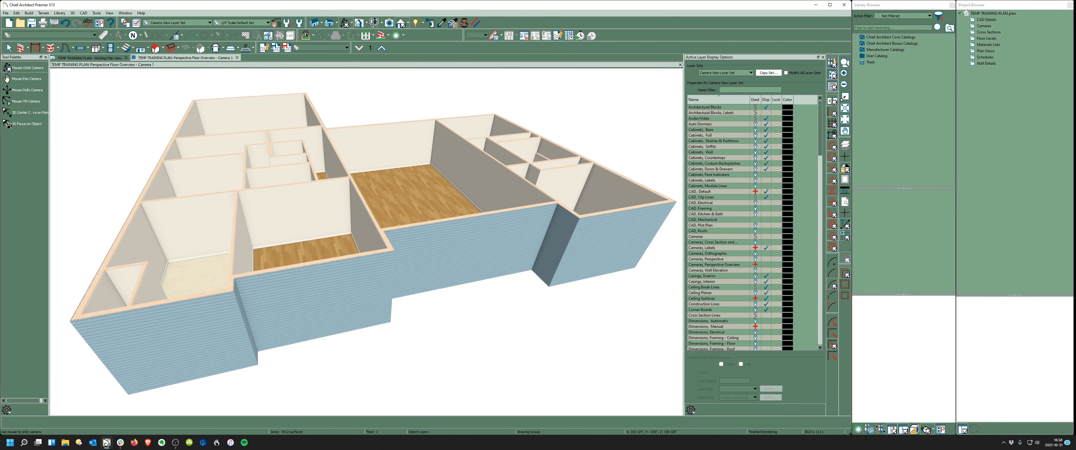